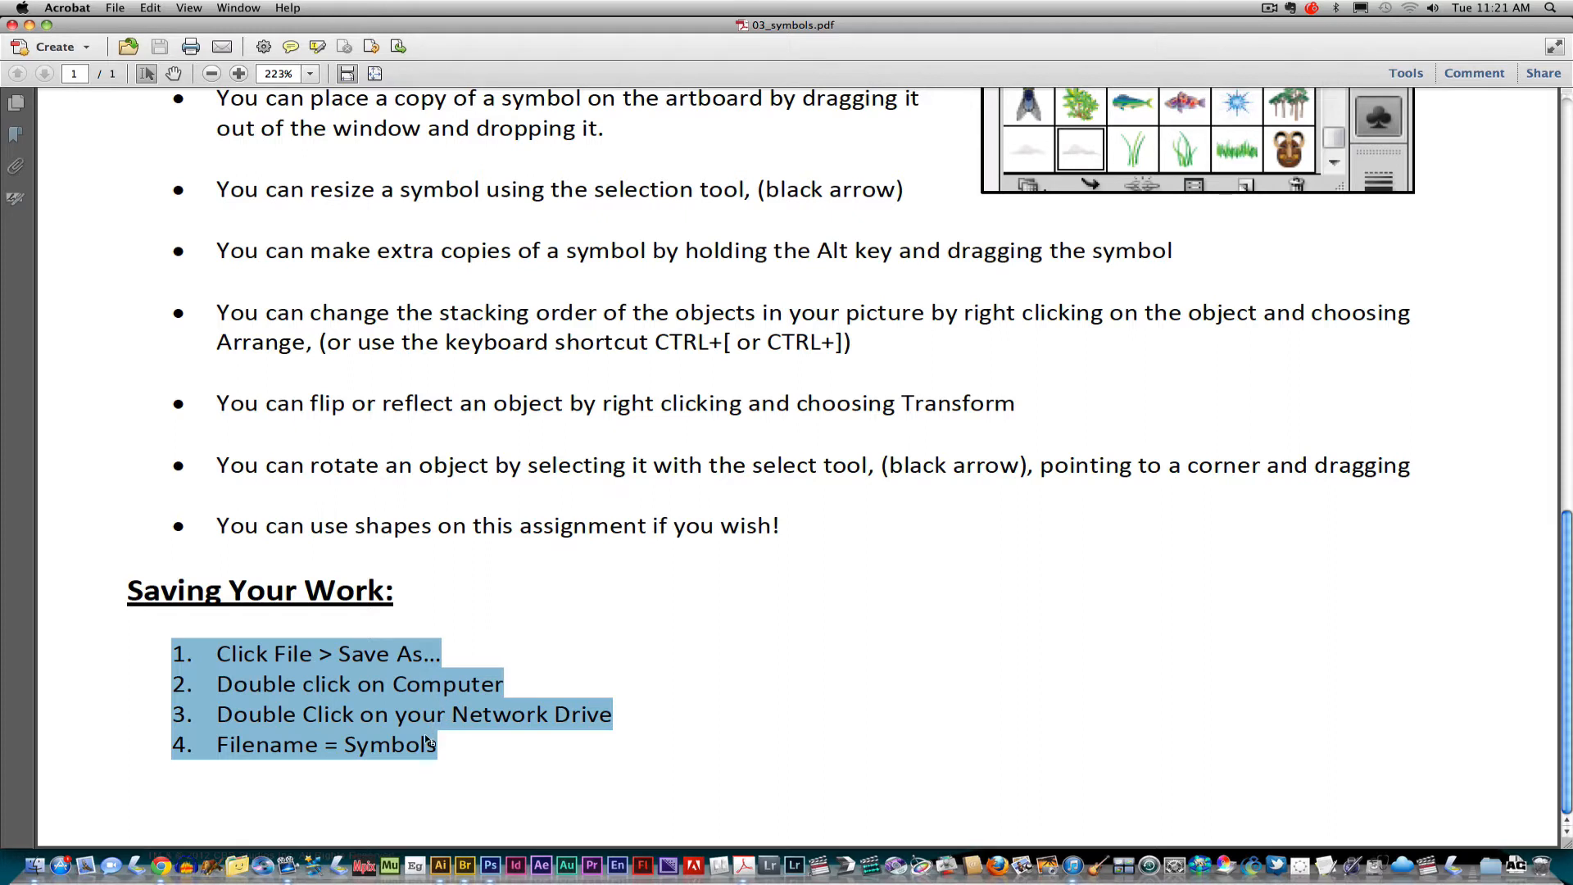
Highlight the filename Symbols in the Saving Your Work instructions of the PDF.
click(353, 750)
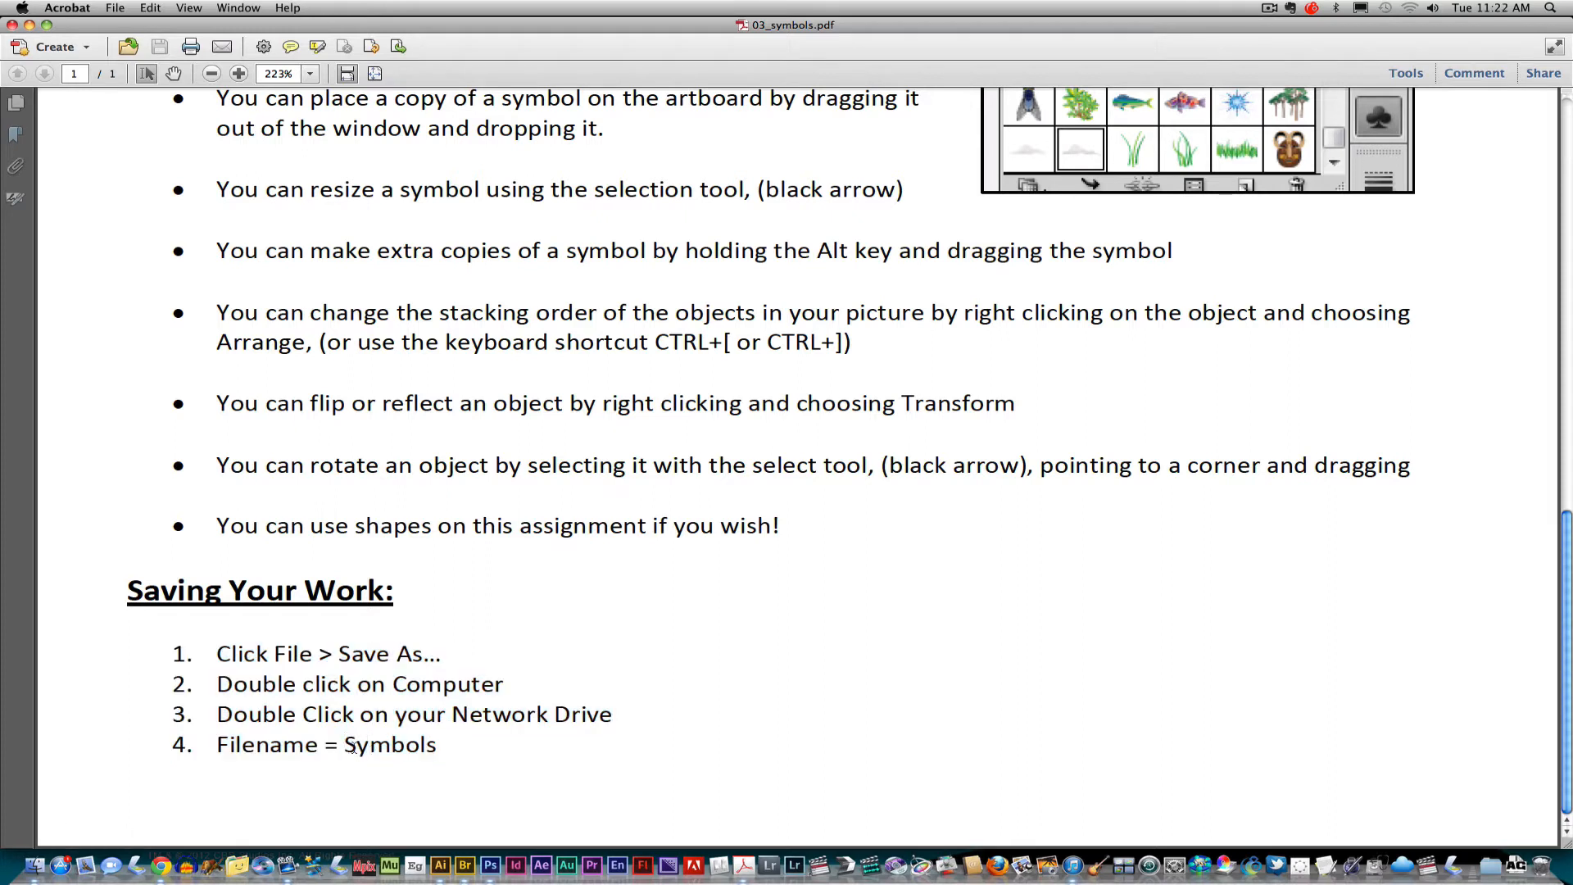
drag(347, 748, 447, 749)
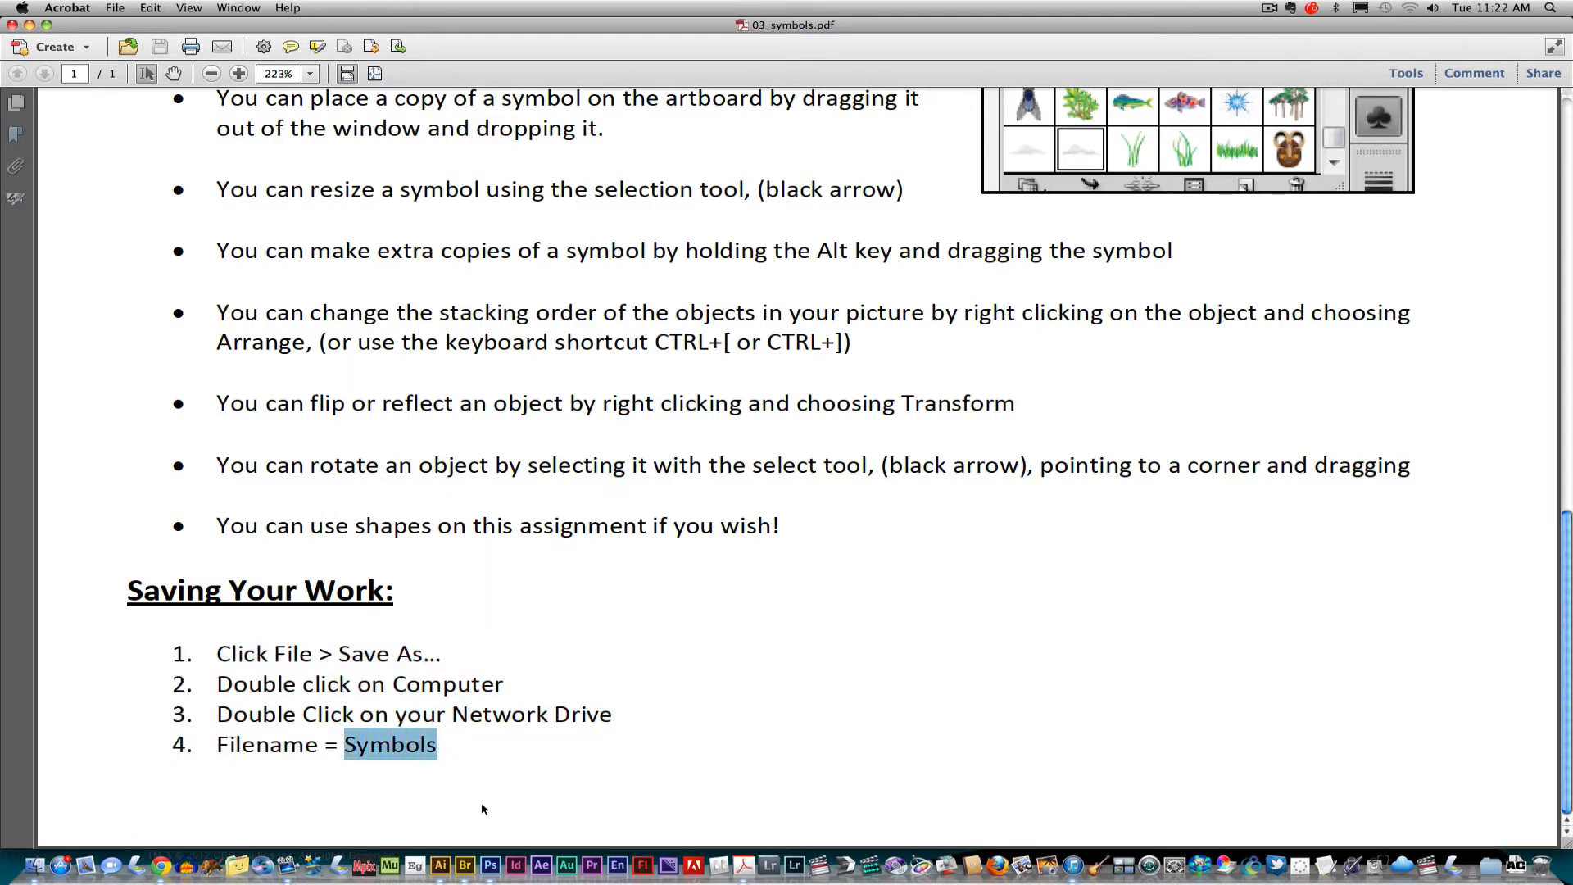
Switch to Illustrator and close the 03Symbolsdemo.ai document.
click(440, 865)
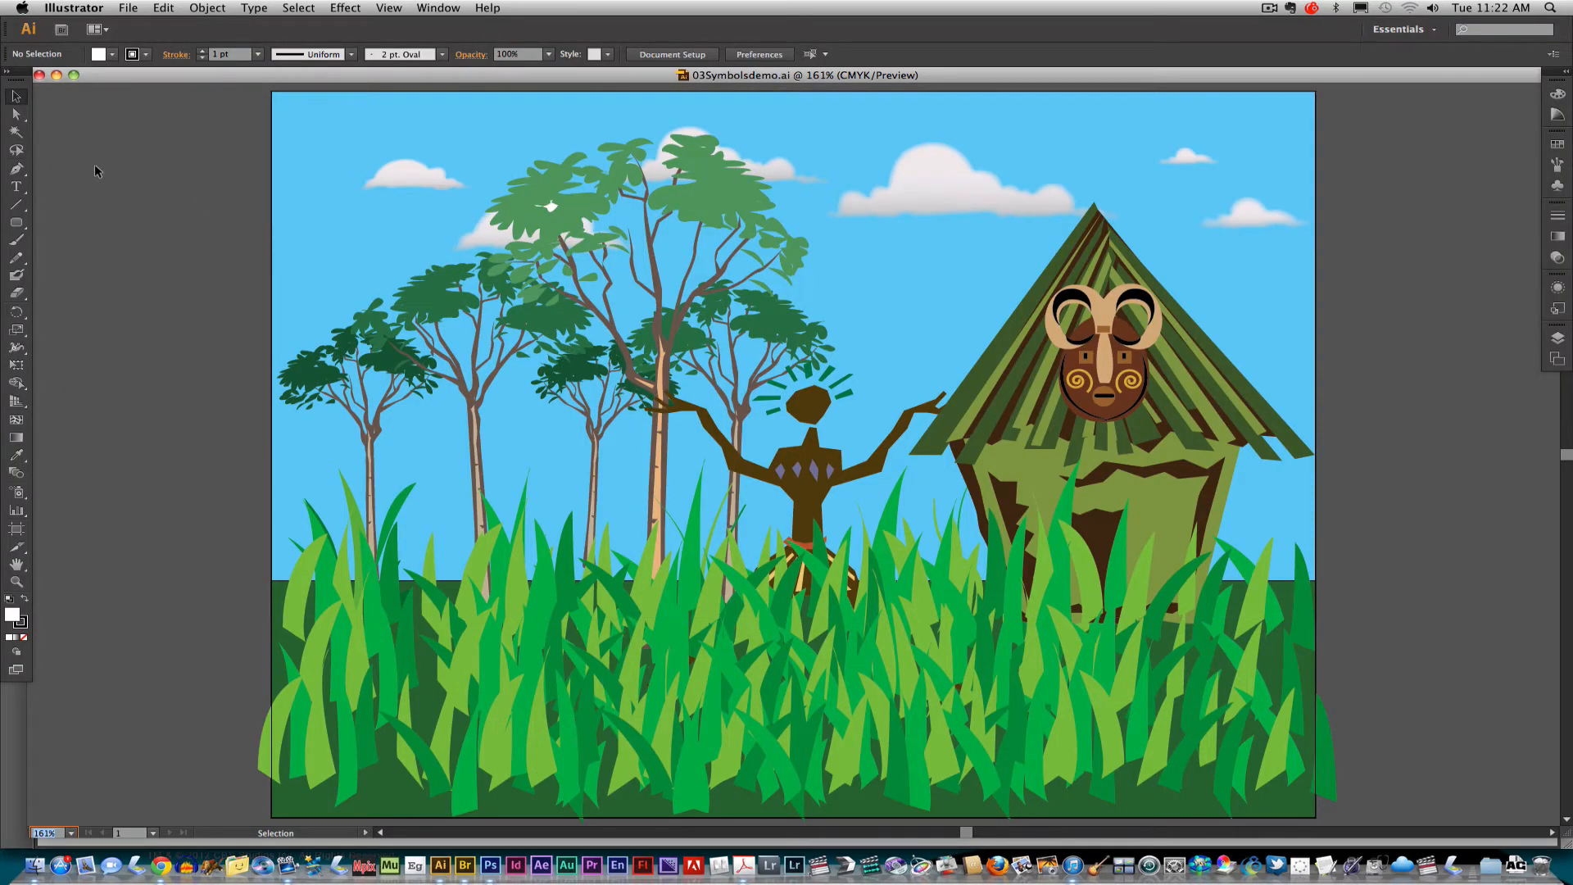
click(39, 76)
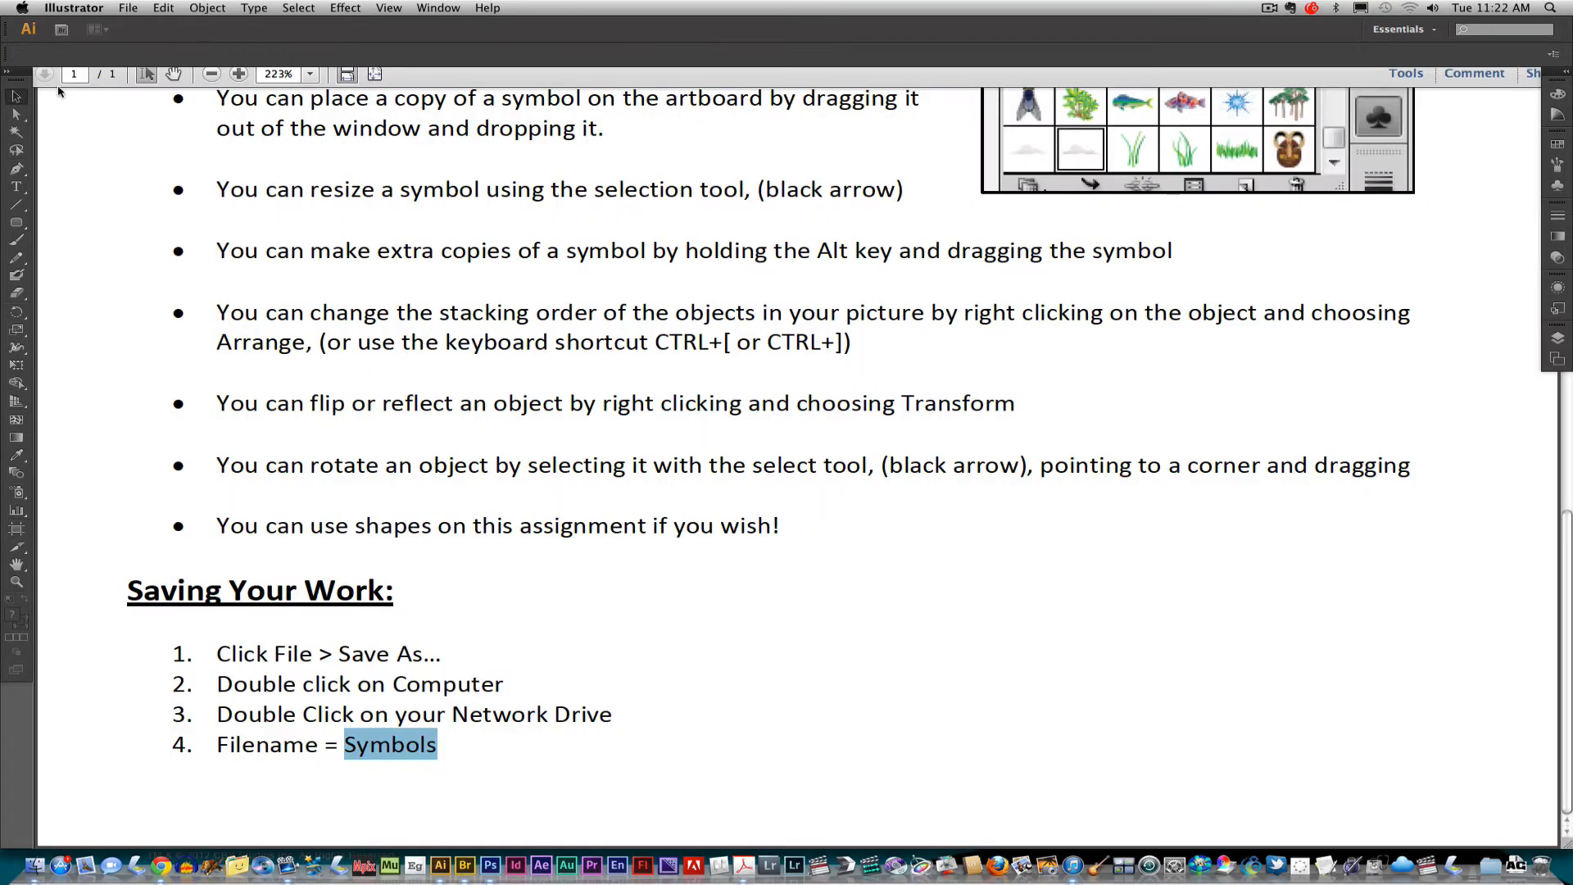
Create a new Letter document with one artboard in landscape orientation, 792 by 612 pt.
click(129, 9)
click(129, 9)
click(129, 9)
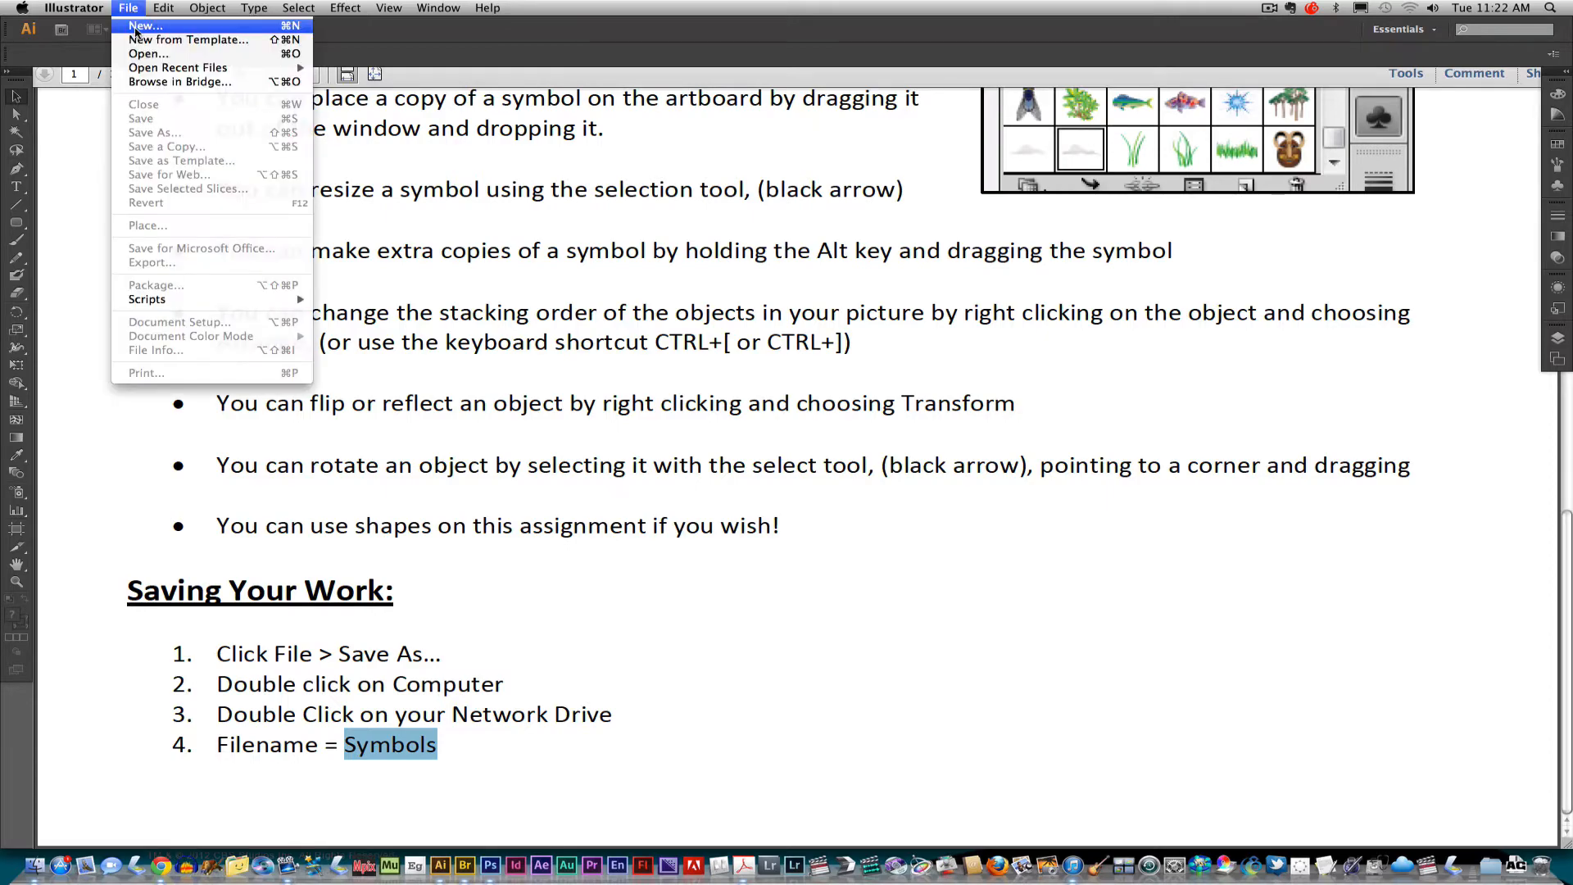
click(137, 27)
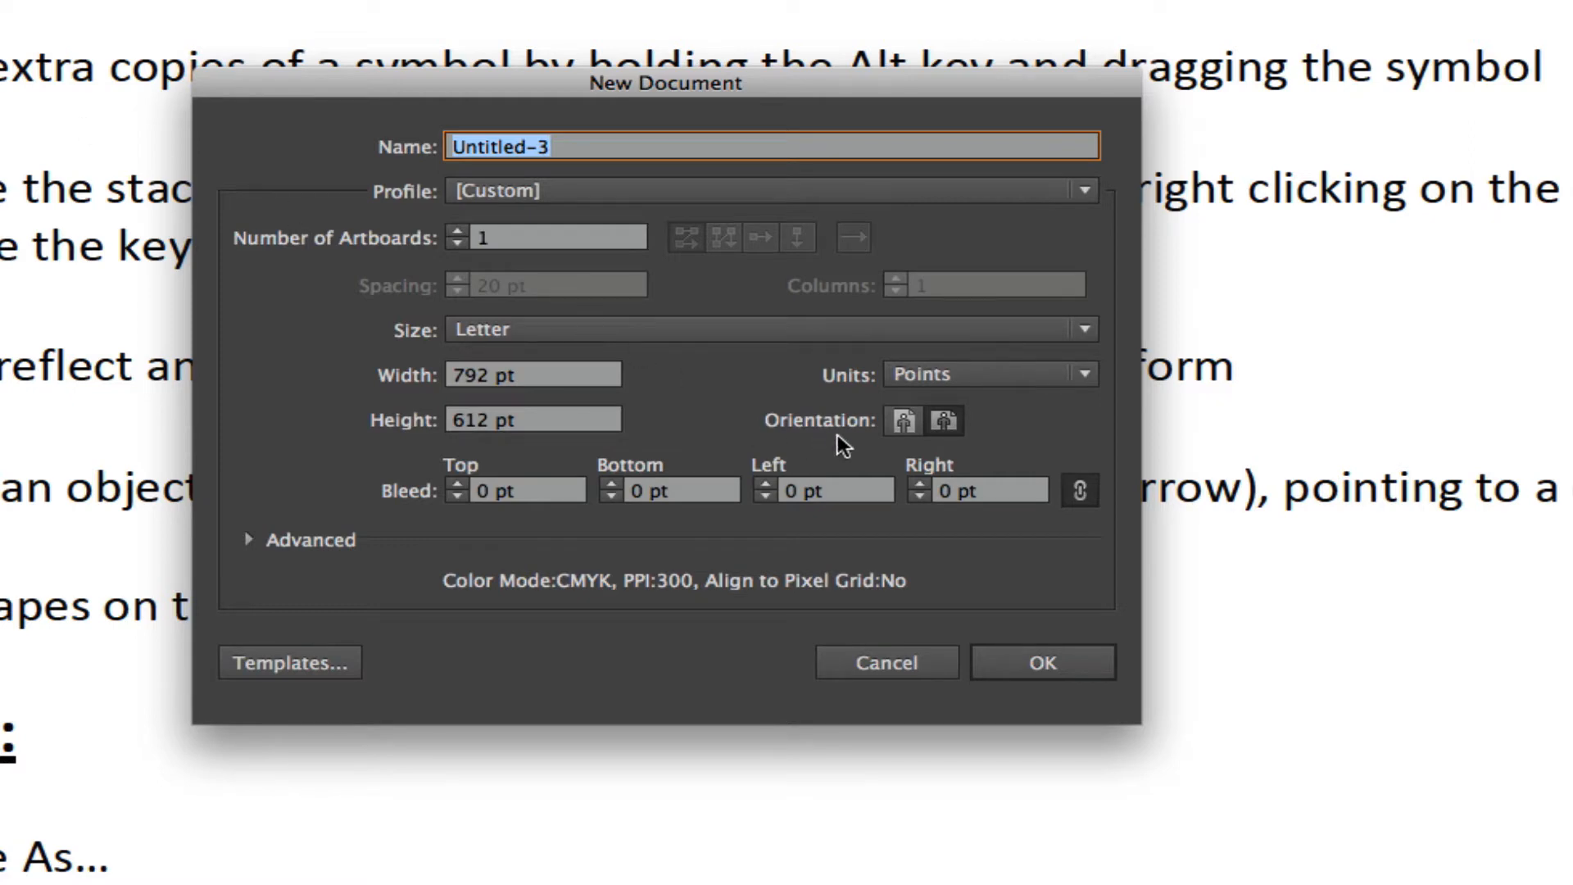
click(945, 422)
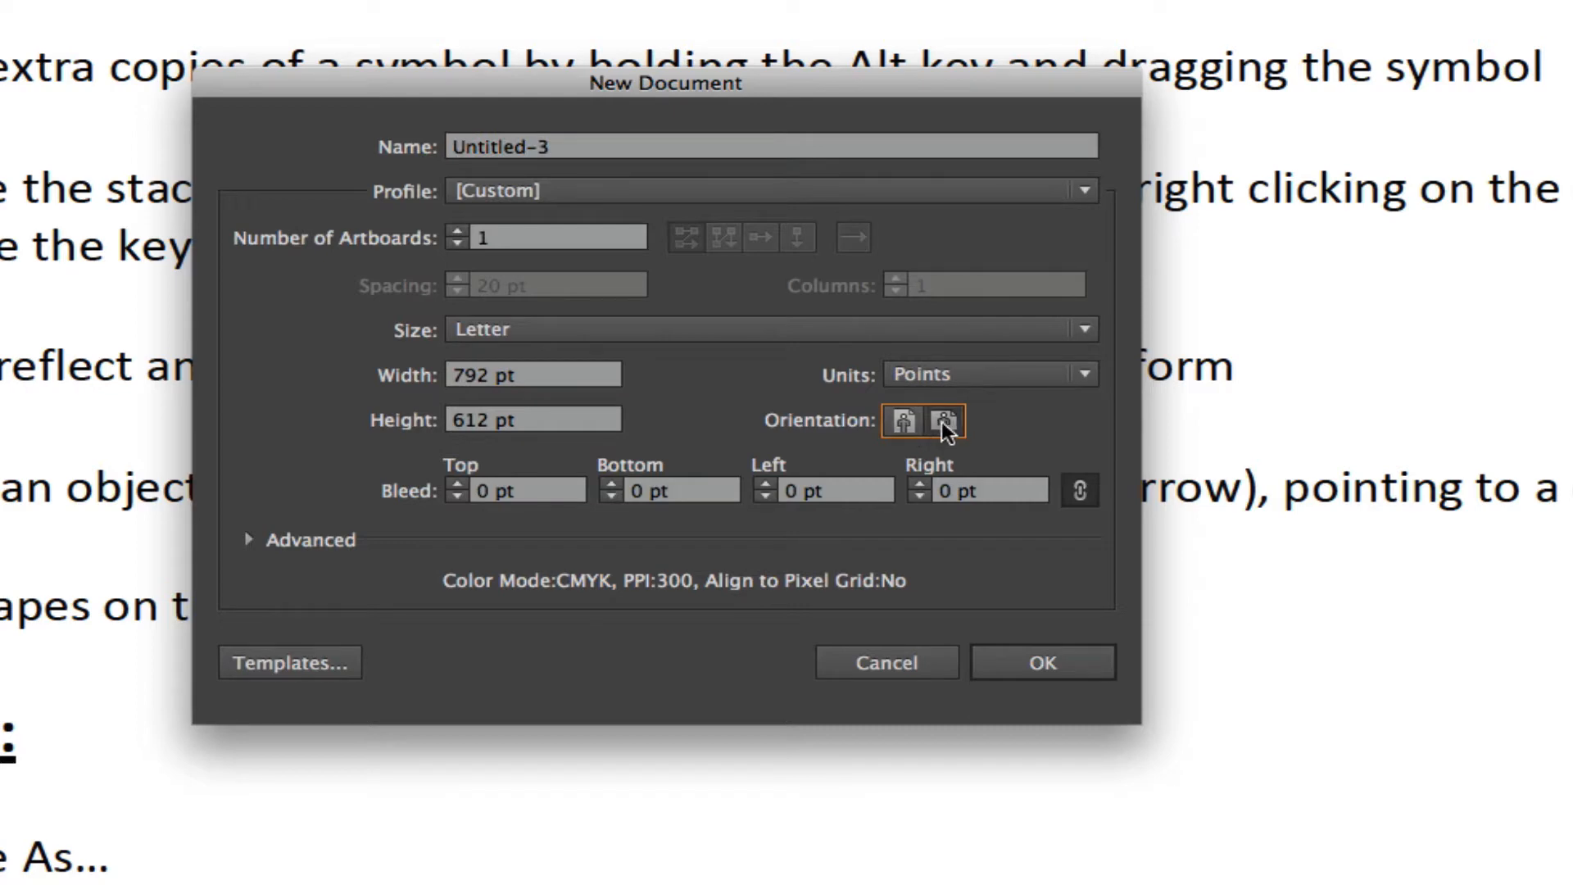
click(1043, 663)
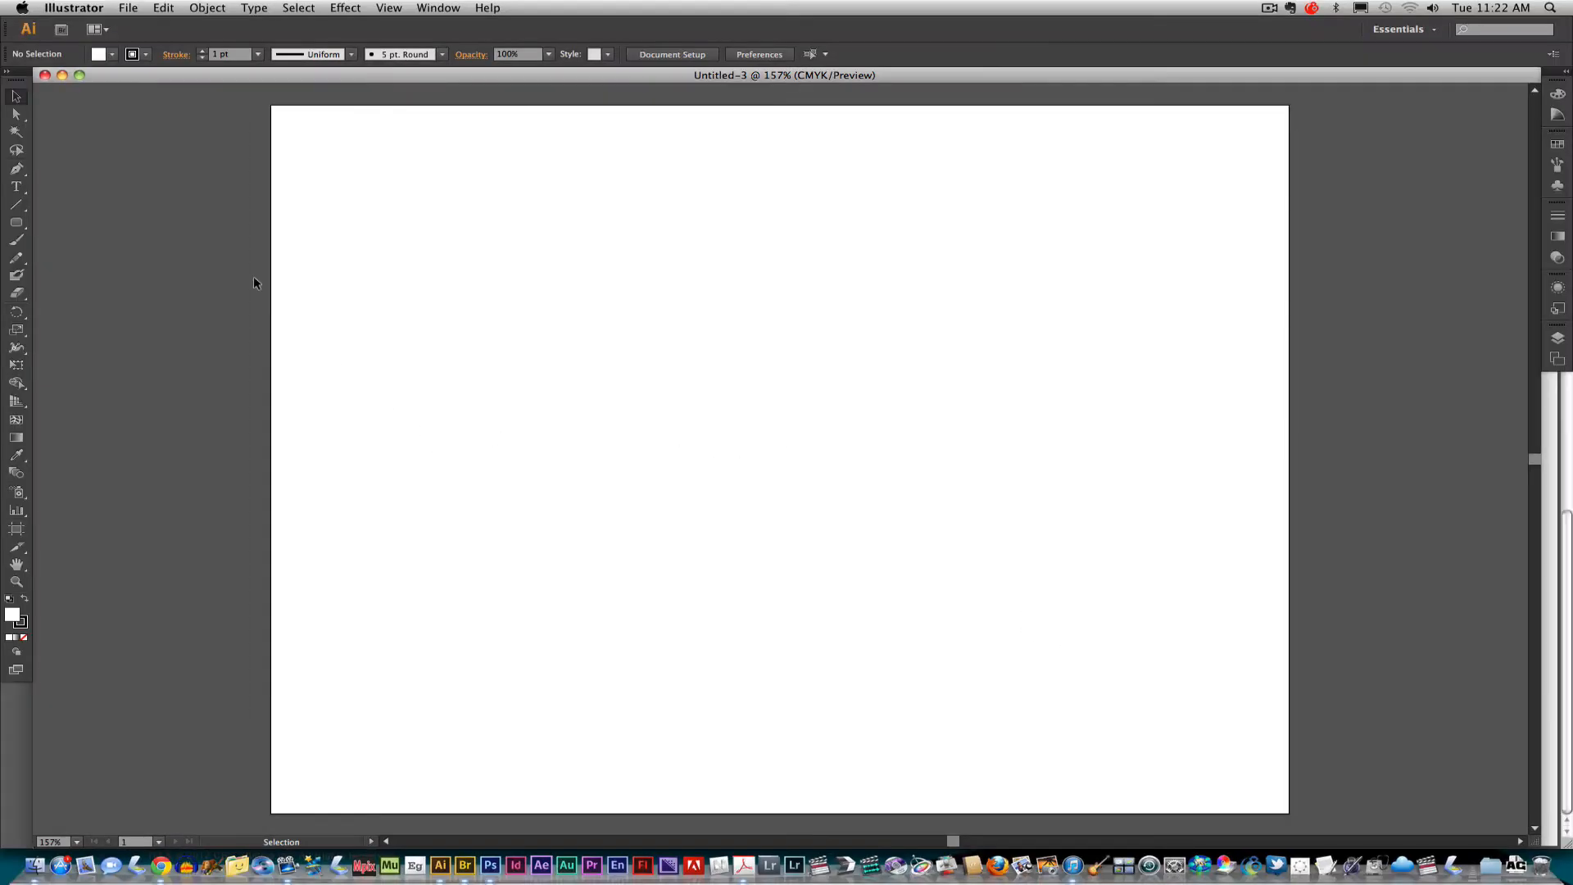
Draw a sky rectangle across the full artboard width from its upper edge, about 792 by 479 pt.
drag(16, 222, 74, 222)
drag(271, 105, 1288, 660)
click(16, 97)
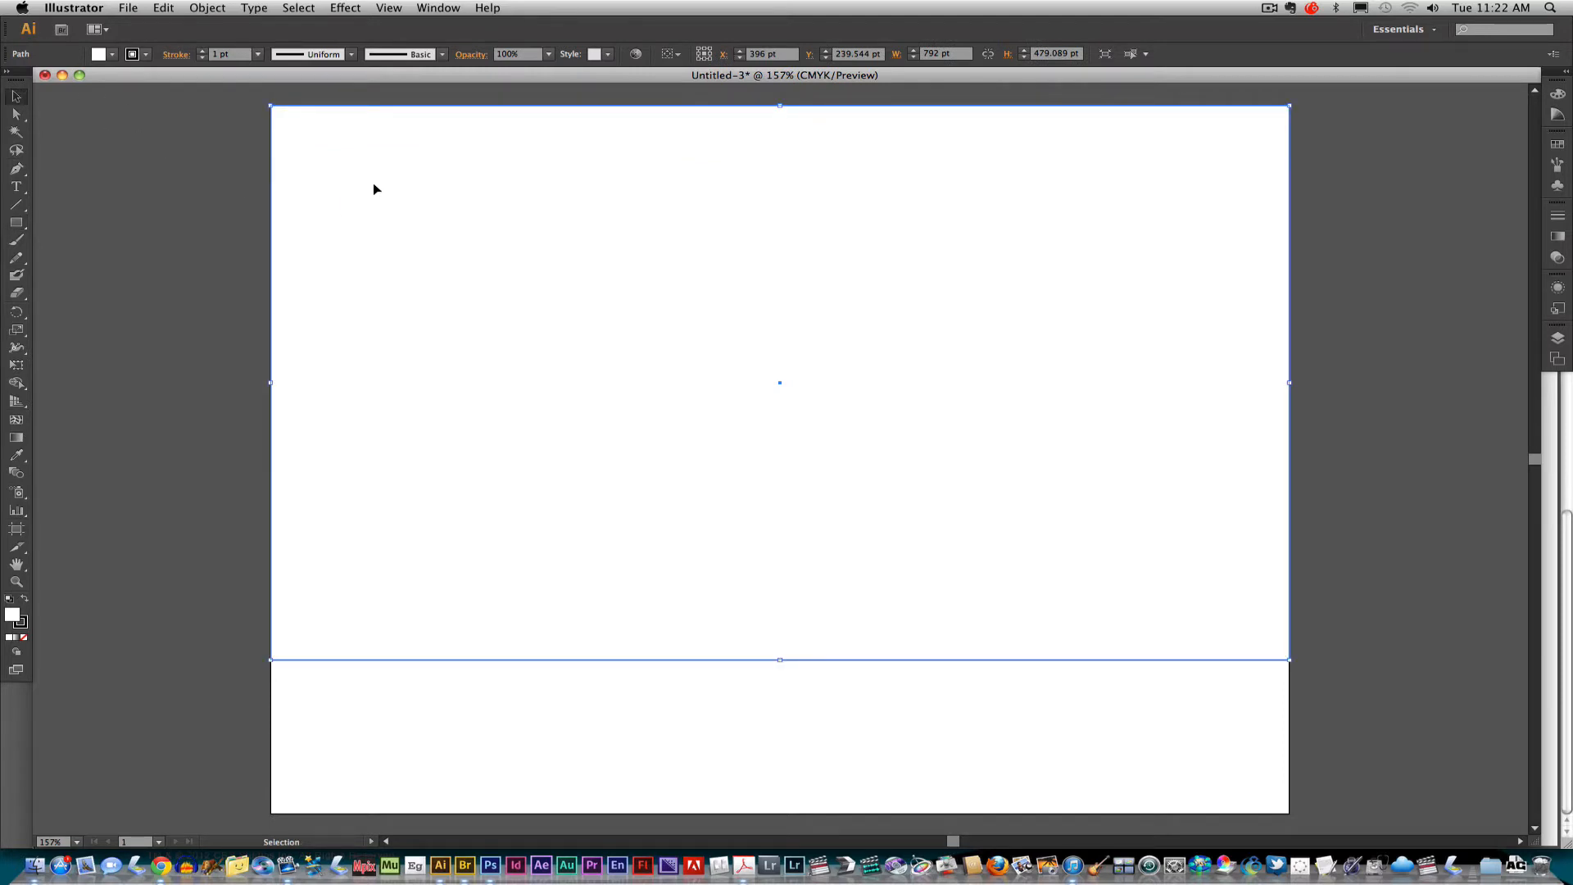
Fill the sky rectangle with light blue, #71A8FF.
double_click(13, 620)
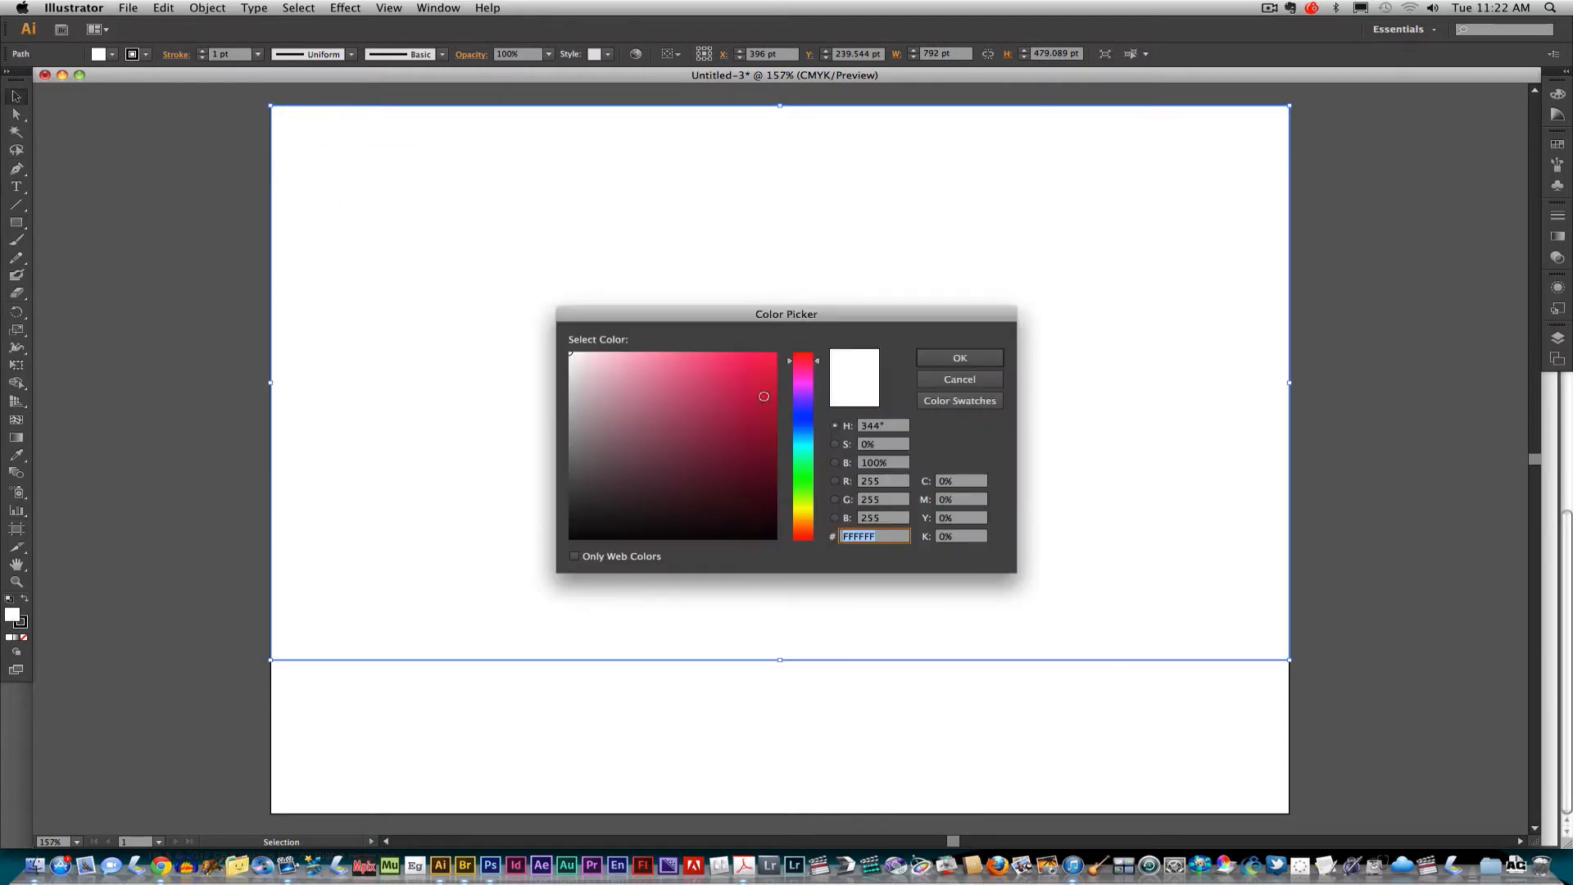
click(799, 435)
drag(803, 449, 802, 426)
drag(740, 376, 686, 353)
click(960, 358)
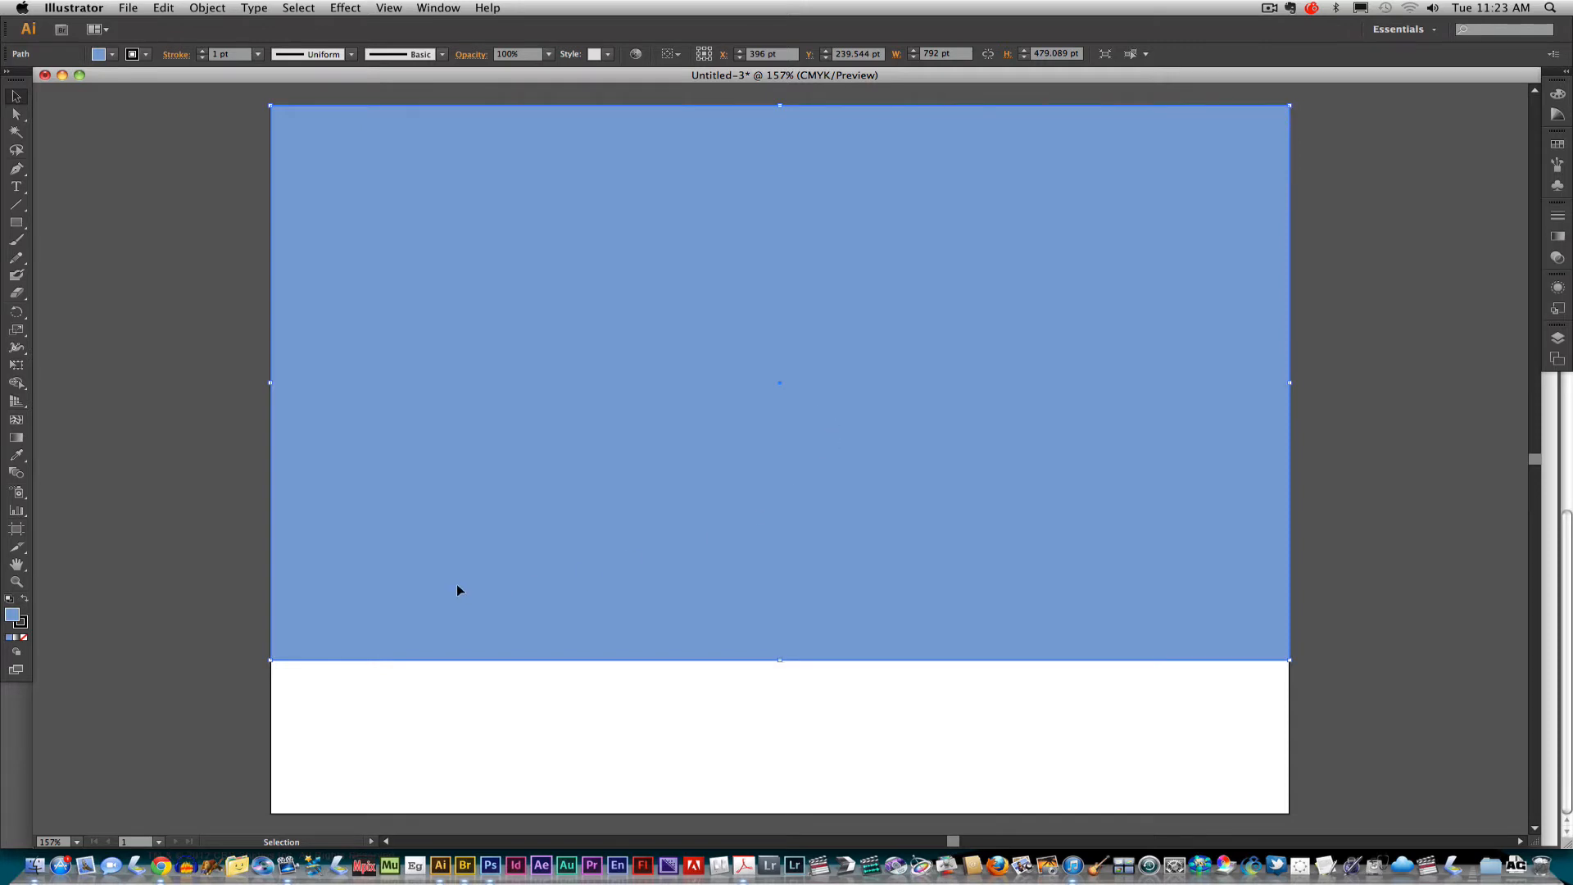
Draw a ground rectangle covering the rest of the artboard below the sky, about 792 by 133 pt.
click(17, 223)
click(244, 691)
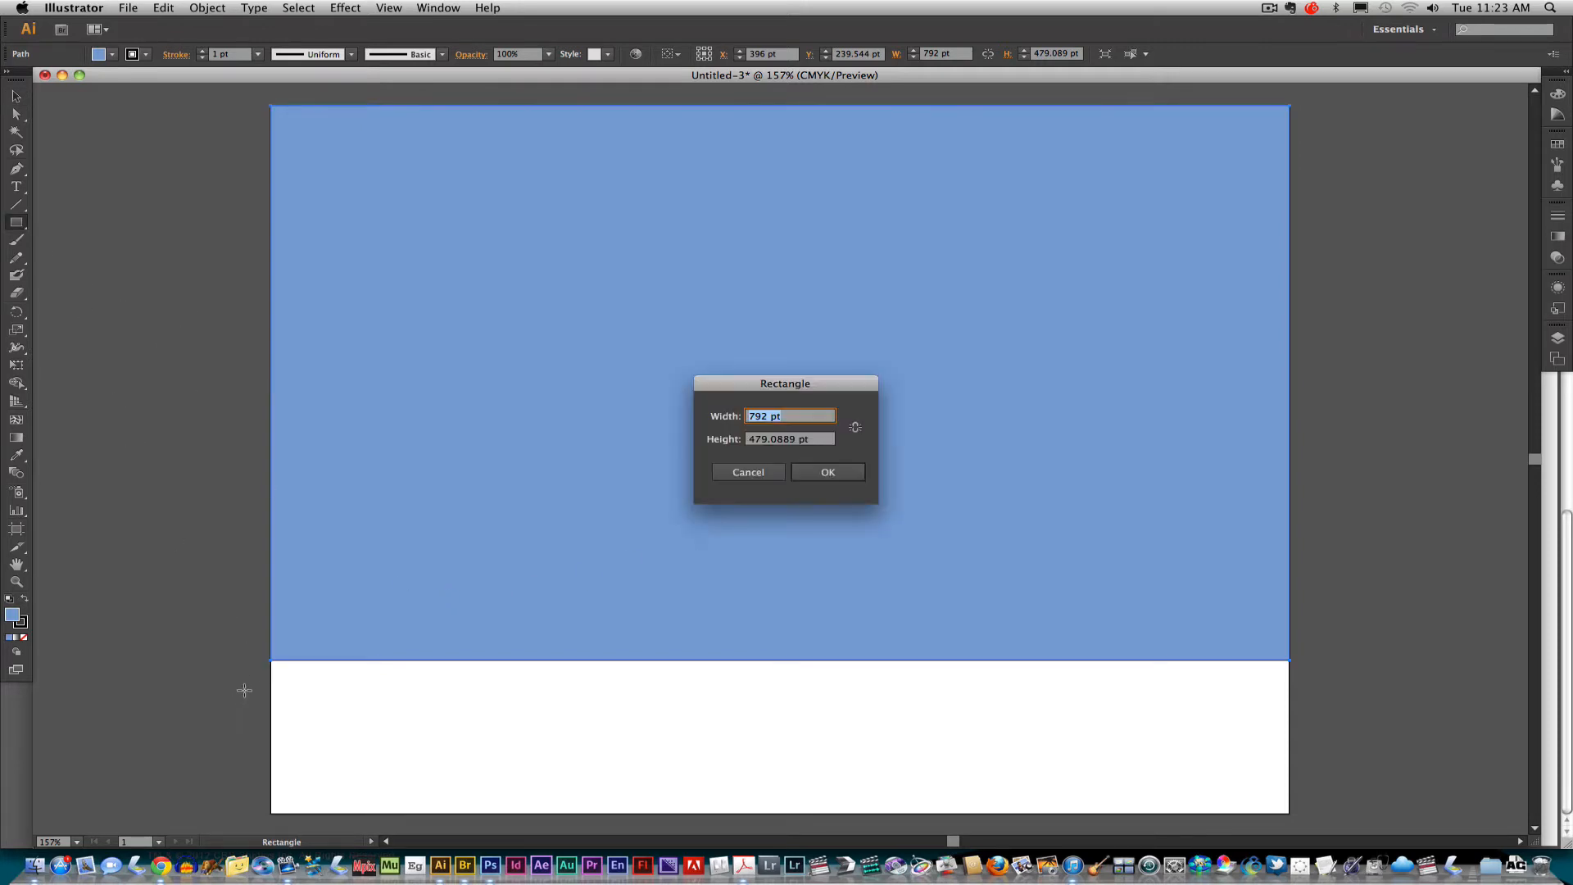
click(762, 473)
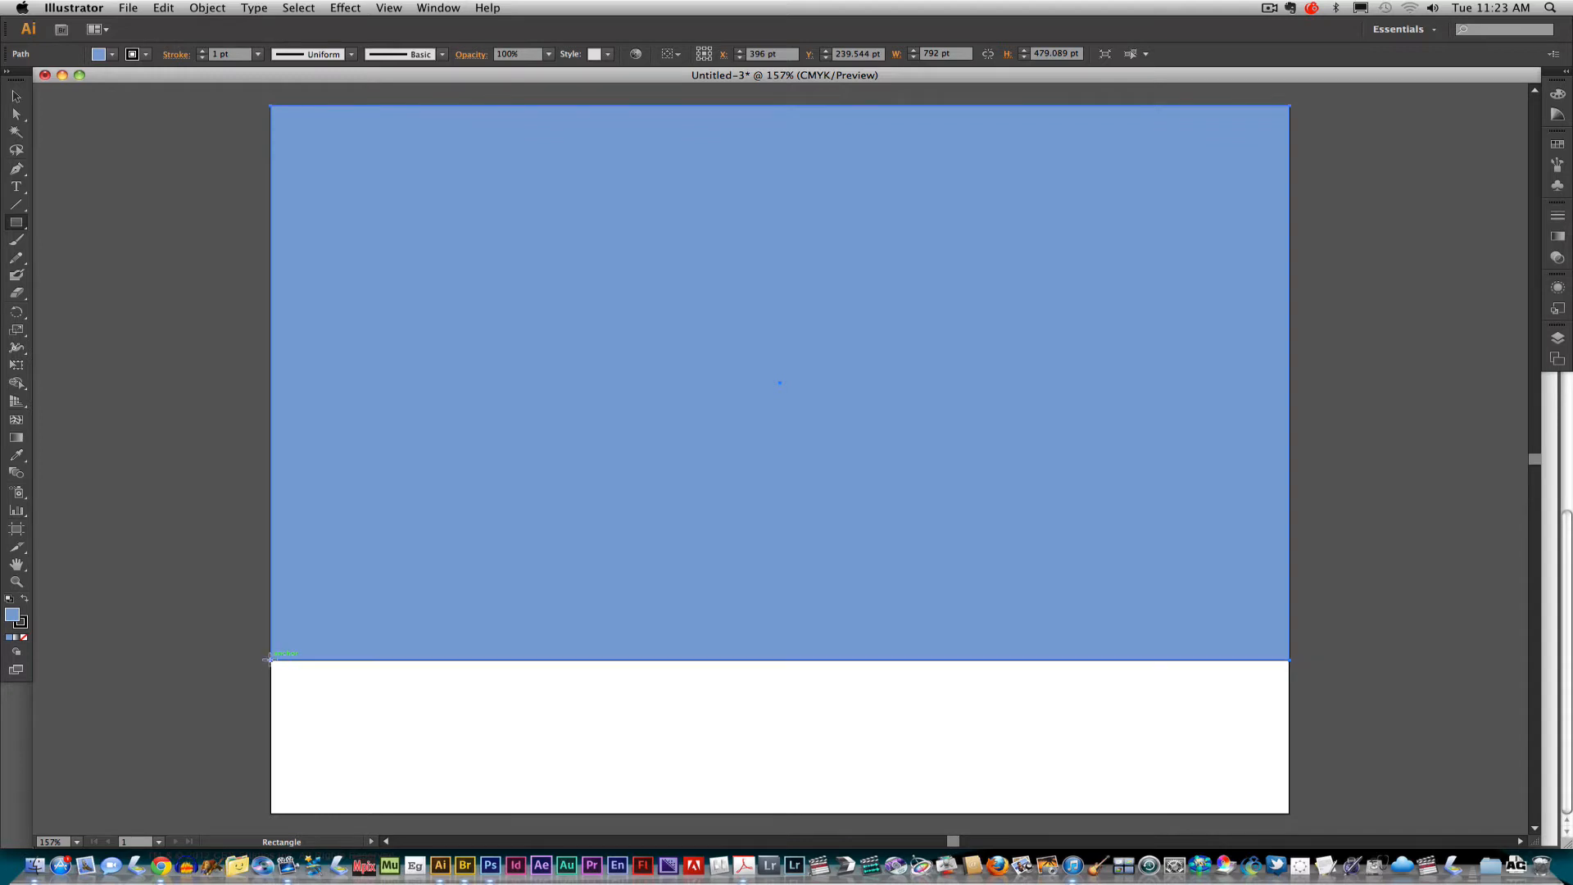
drag(270, 660, 1288, 815)
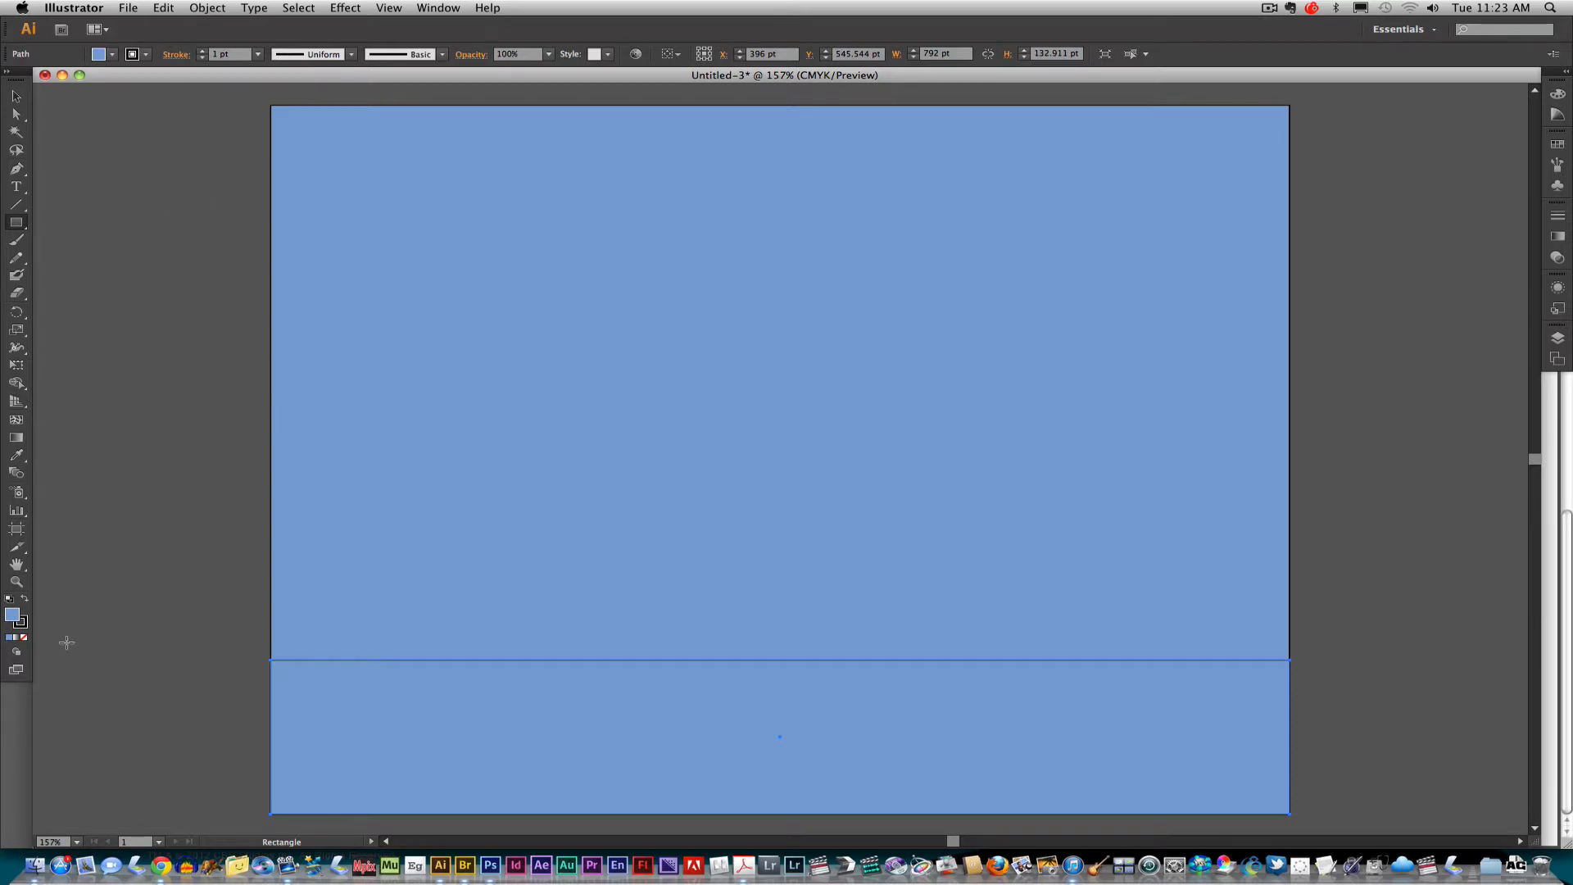
Fill the ground rectangle with dark green and deselect it.
double_click(14, 619)
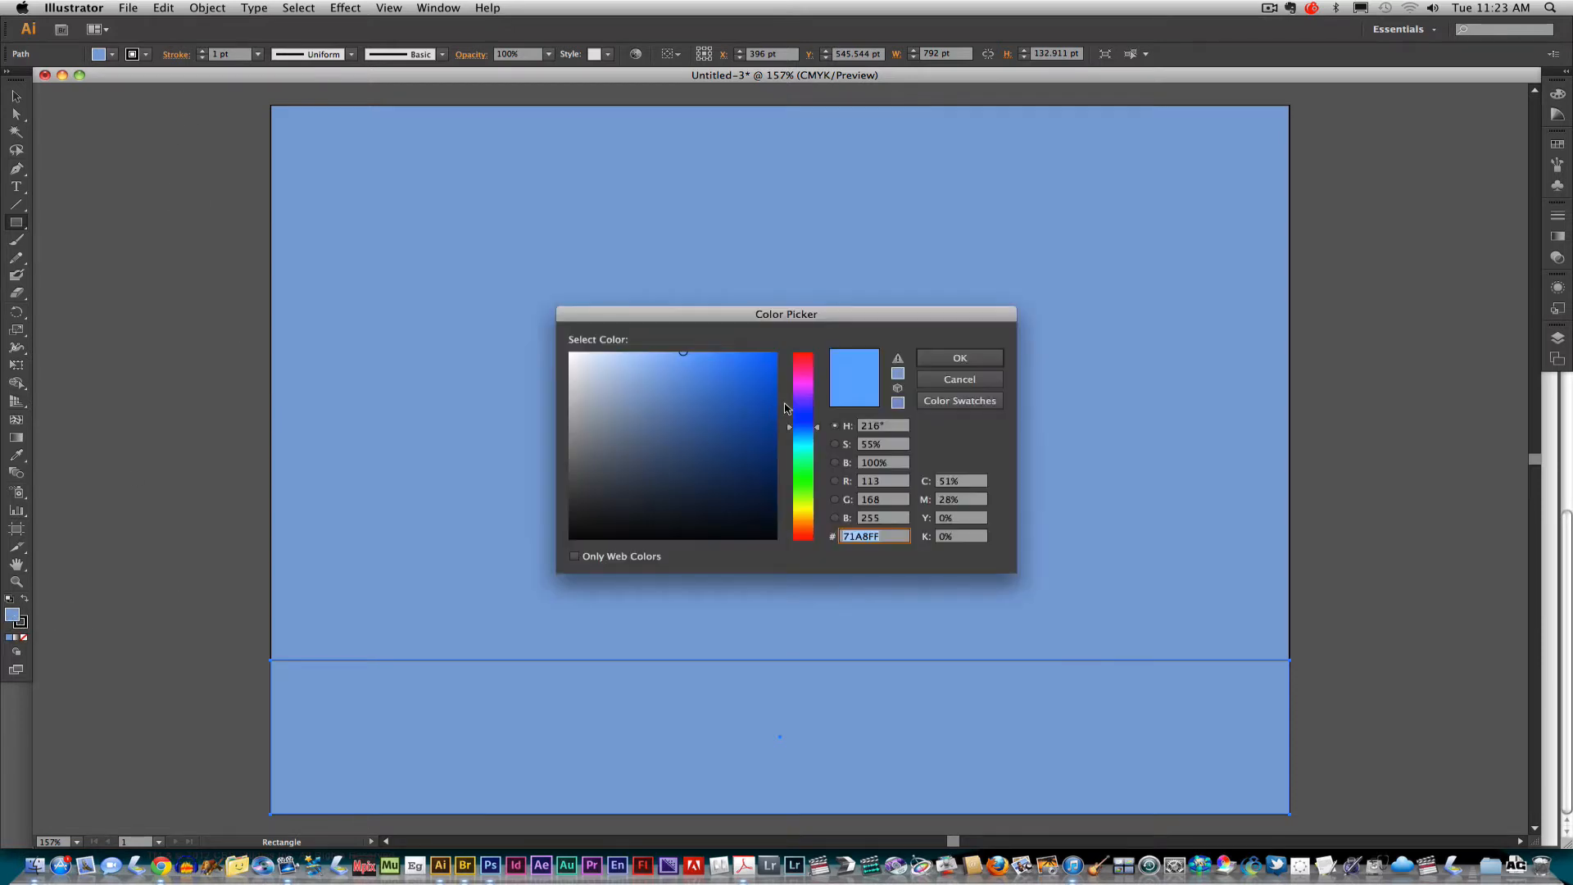
click(805, 483)
drag(762, 439, 774, 453)
click(960, 358)
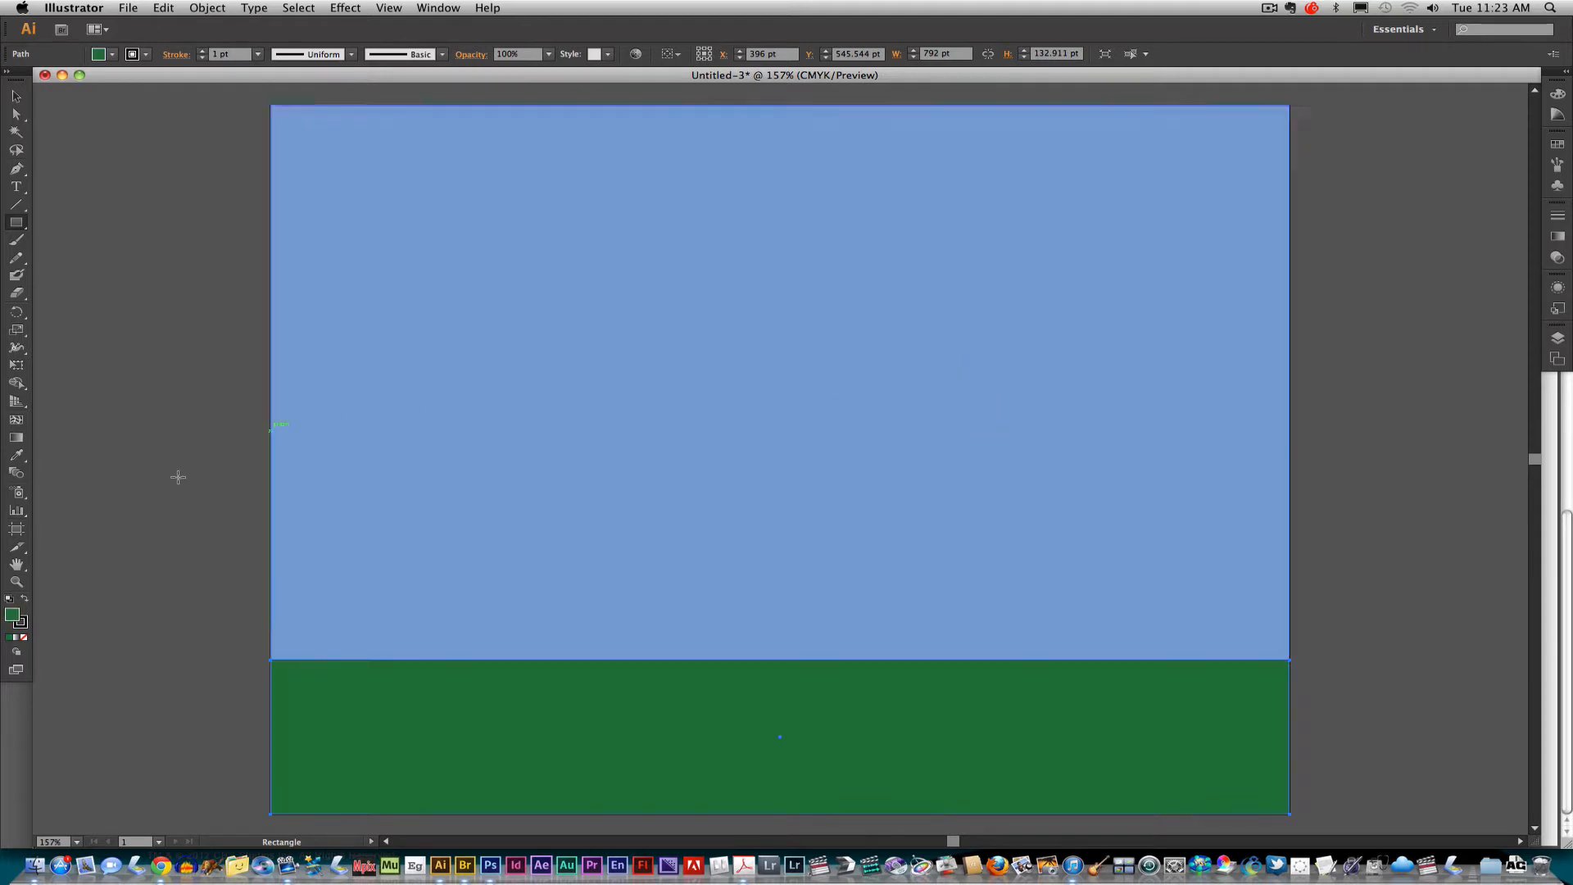
click(17, 95)
click(148, 217)
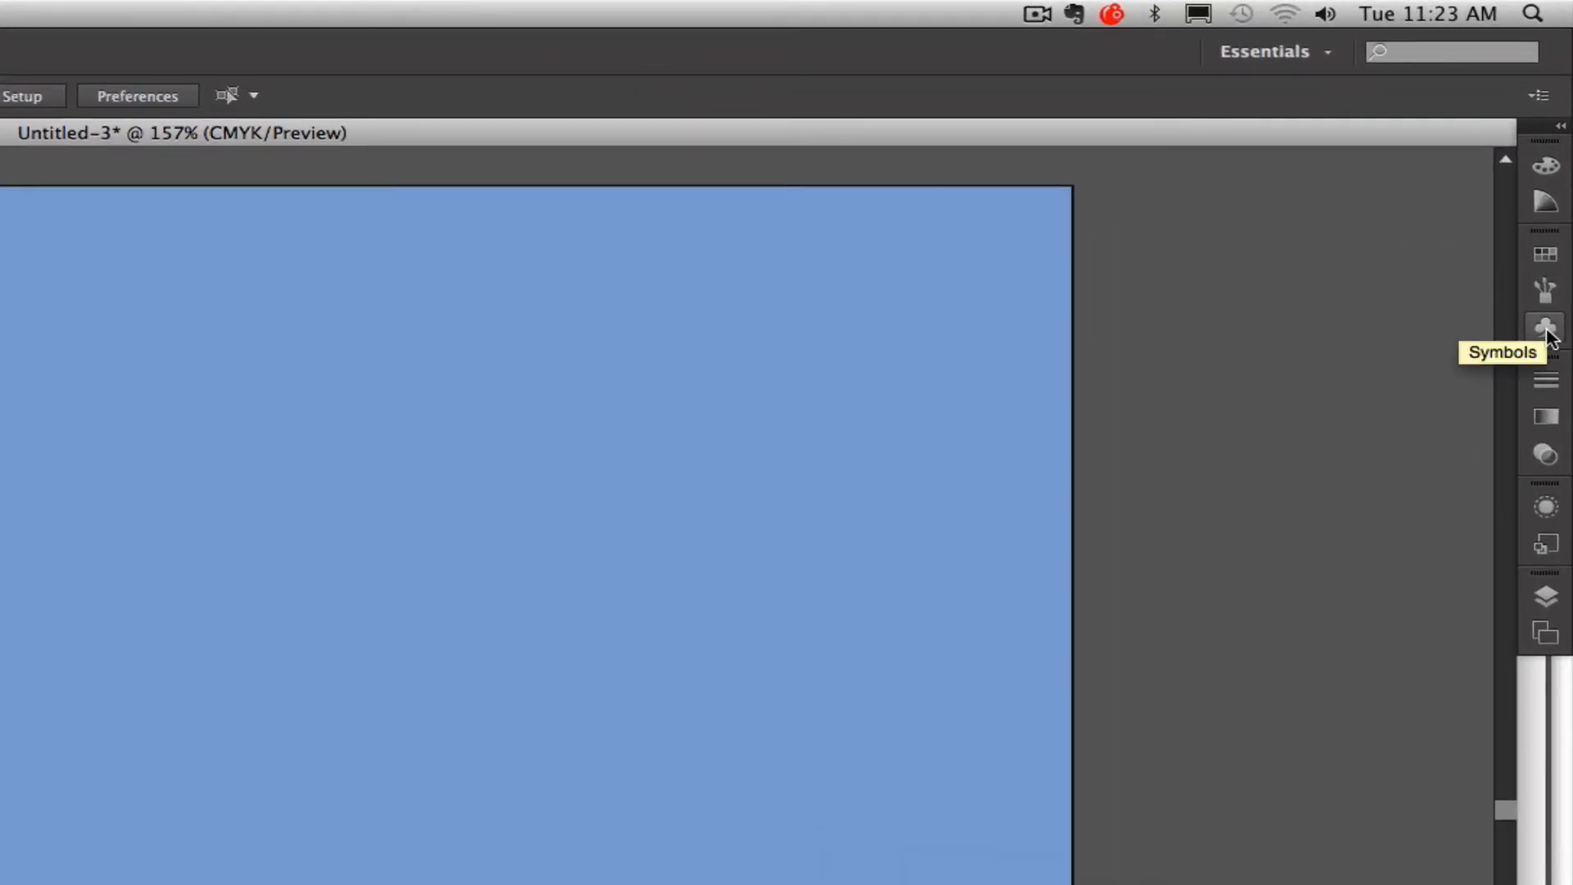
Reset the Essentials workspace and show the Symbols panel.
click(1546, 332)
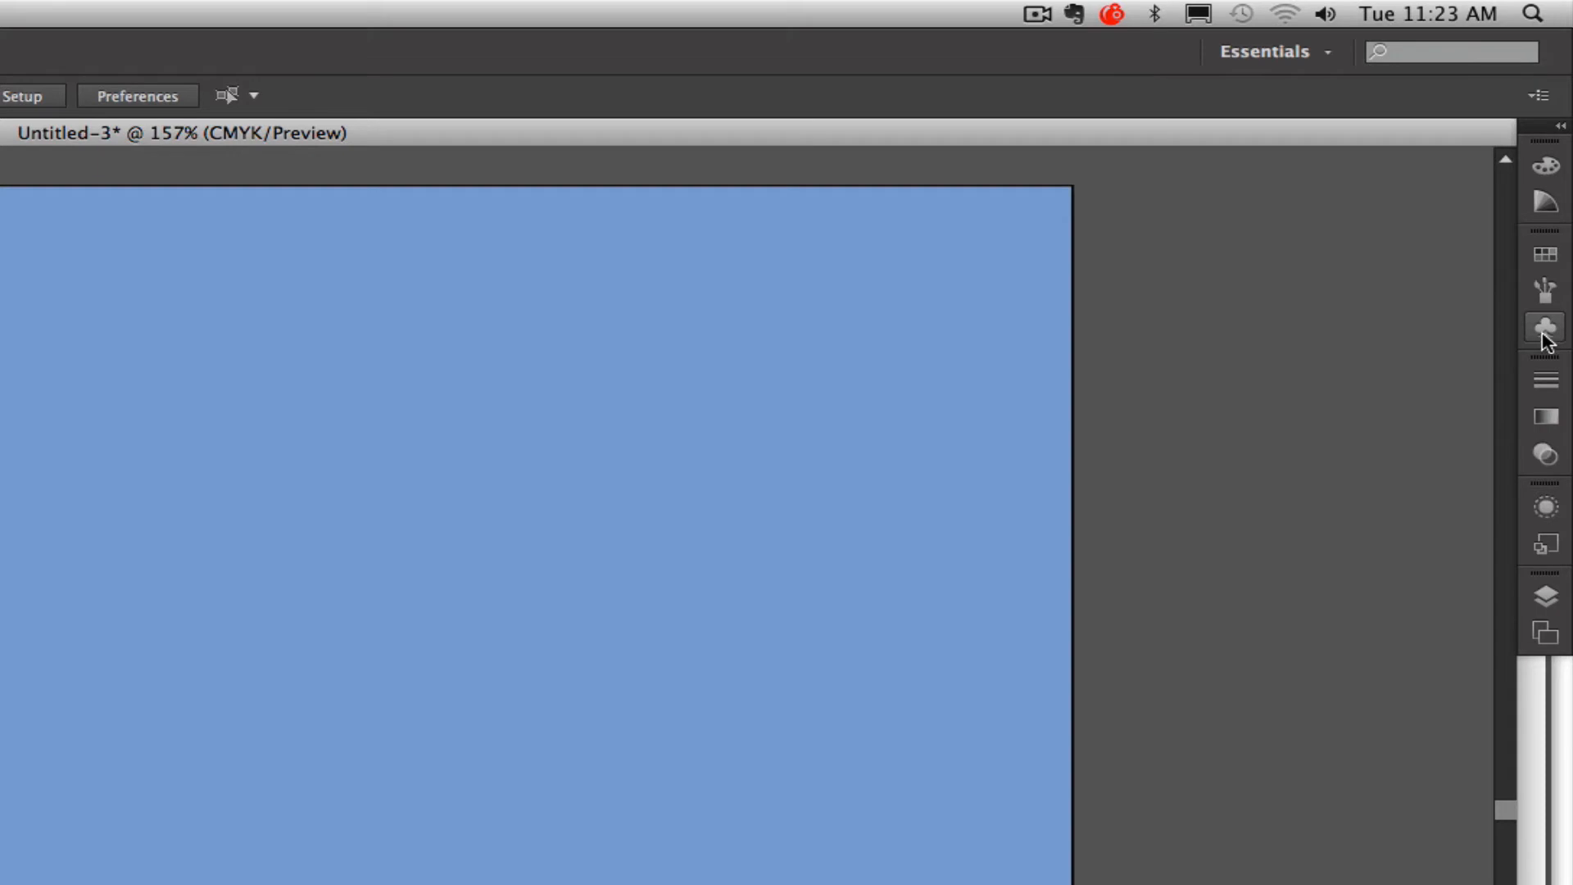
click(1332, 57)
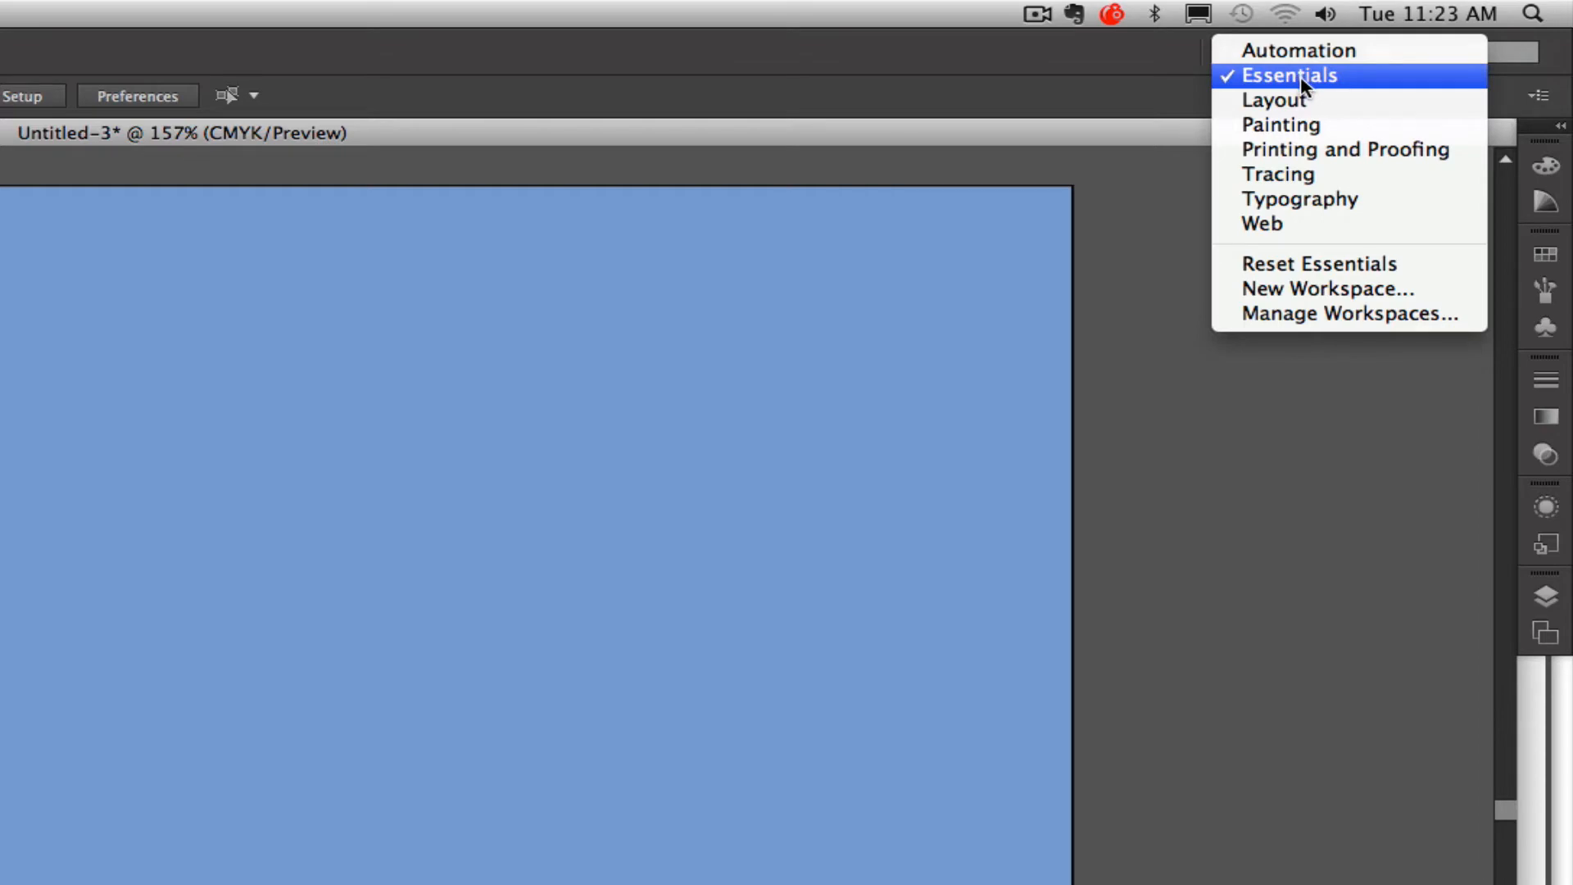
click(1152, 41)
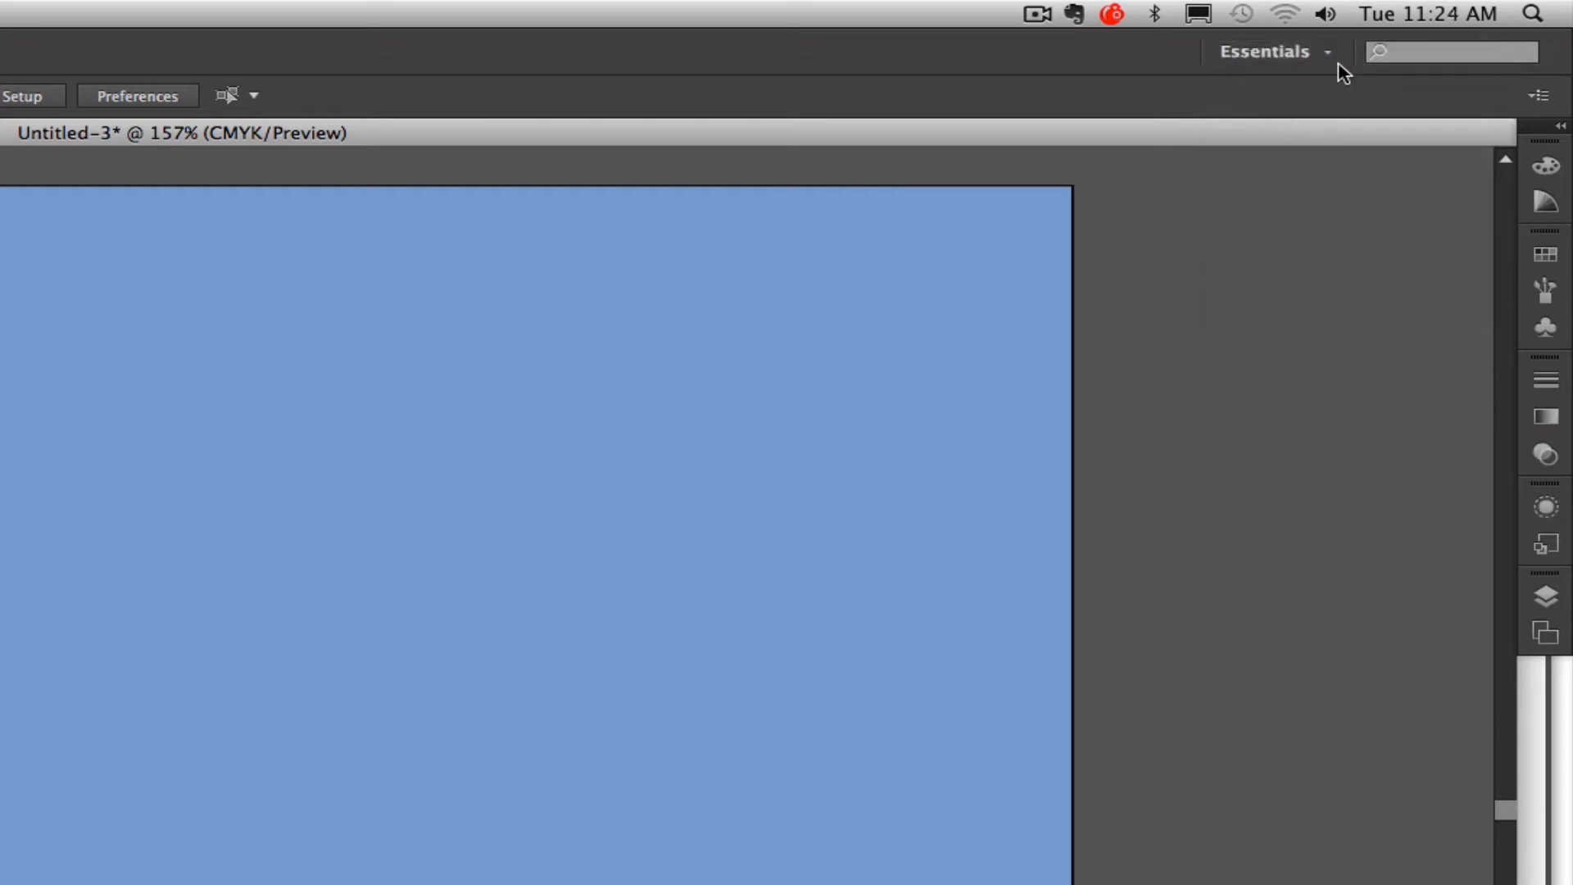
click(1328, 55)
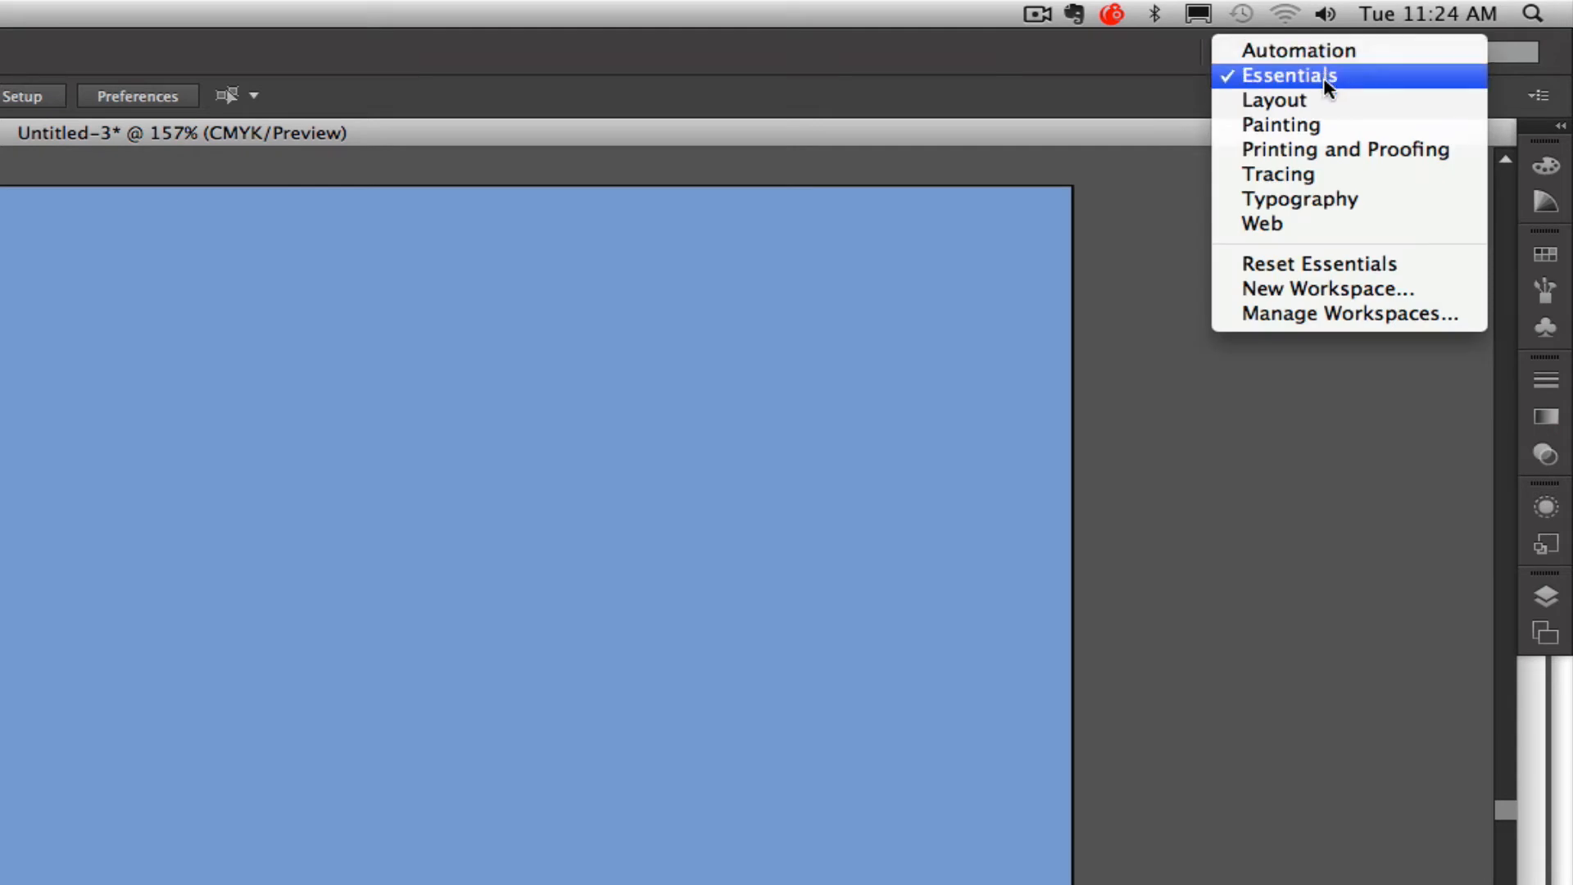
click(1334, 264)
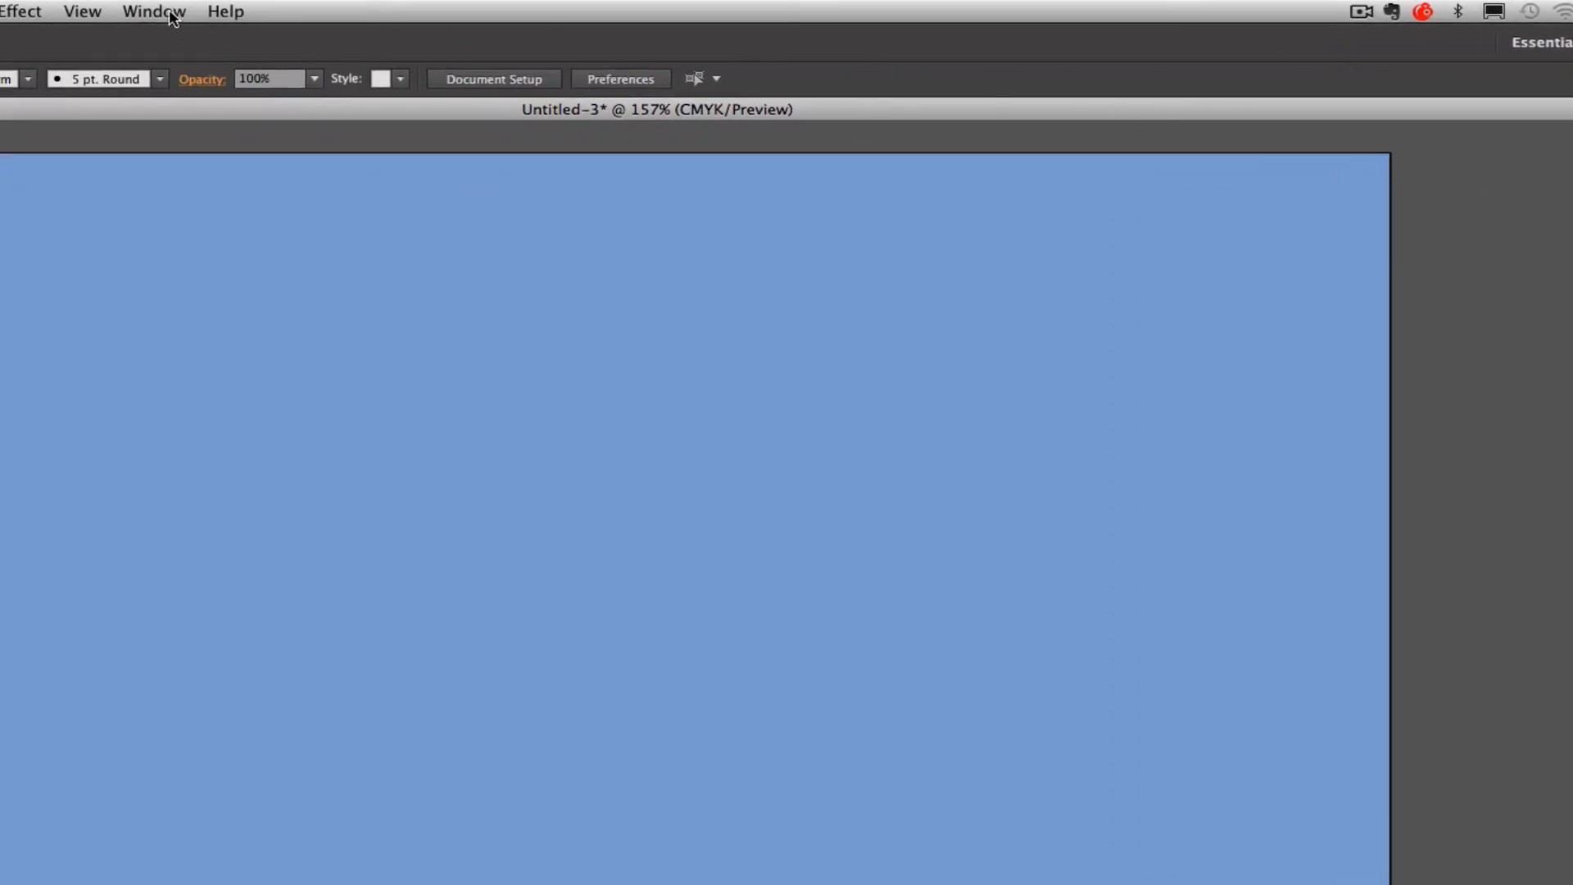
click(155, 11)
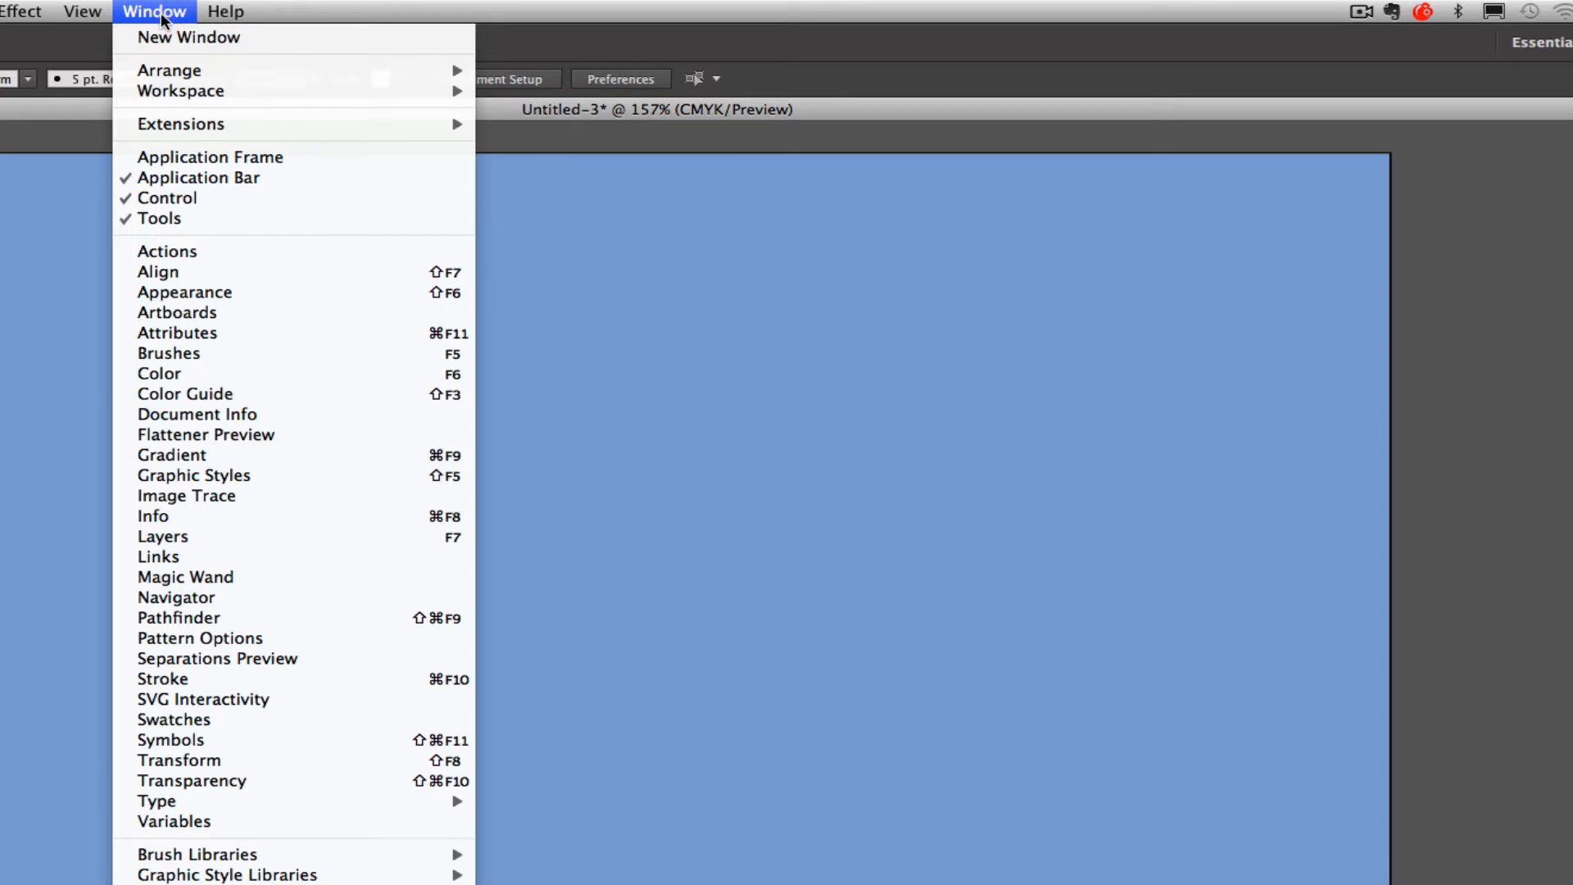
click(191, 741)
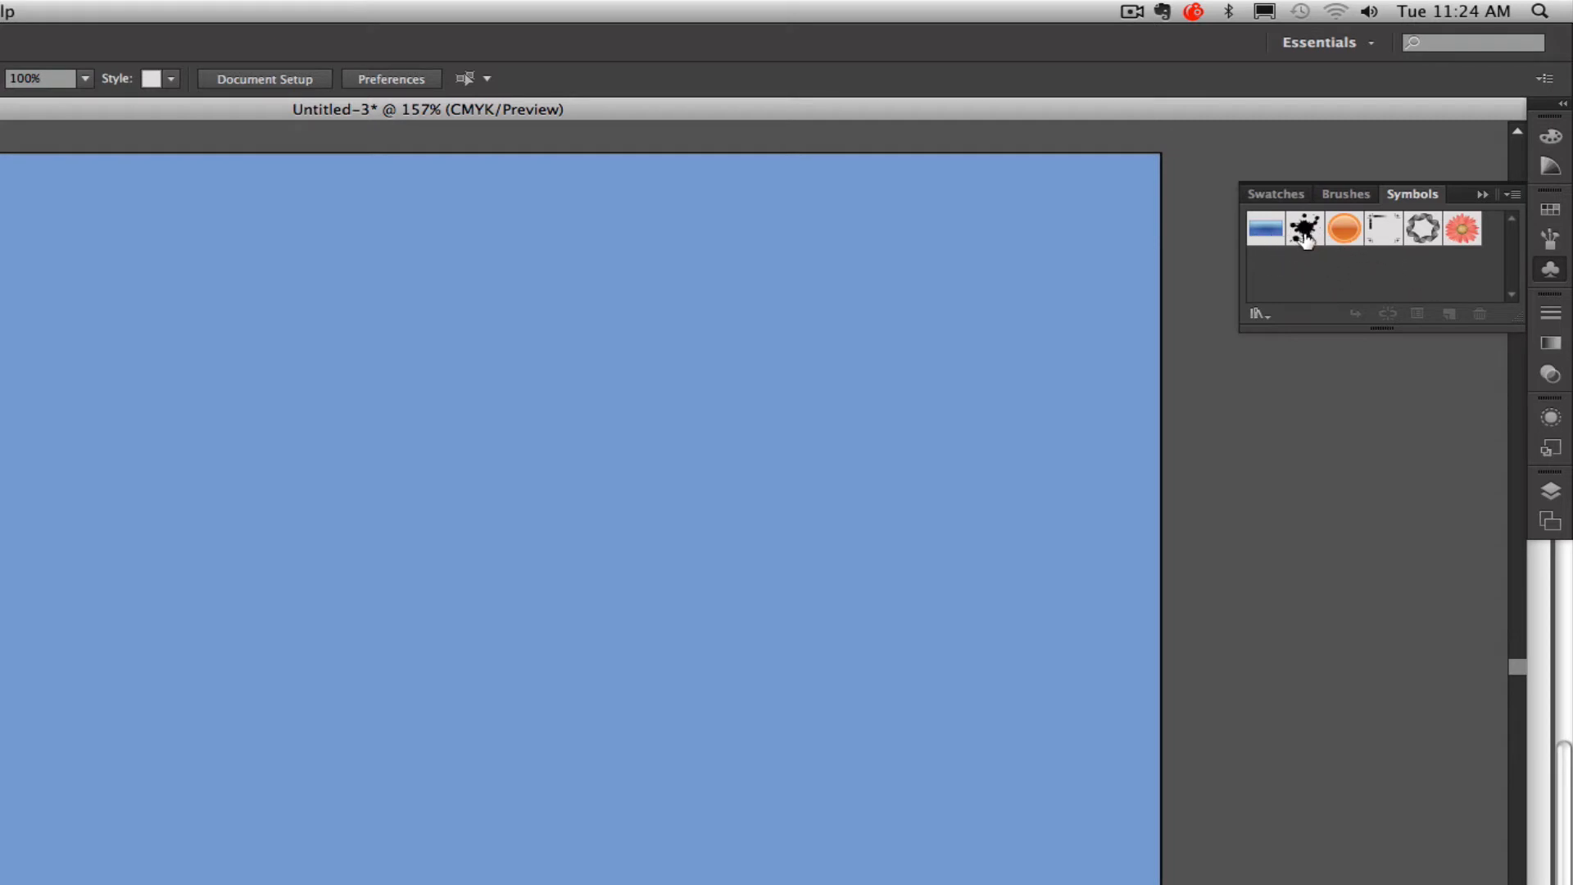
Try placing and enlarging the black ink splatter symbol on the sky, and delete it.
drag(1304, 234, 788, 519)
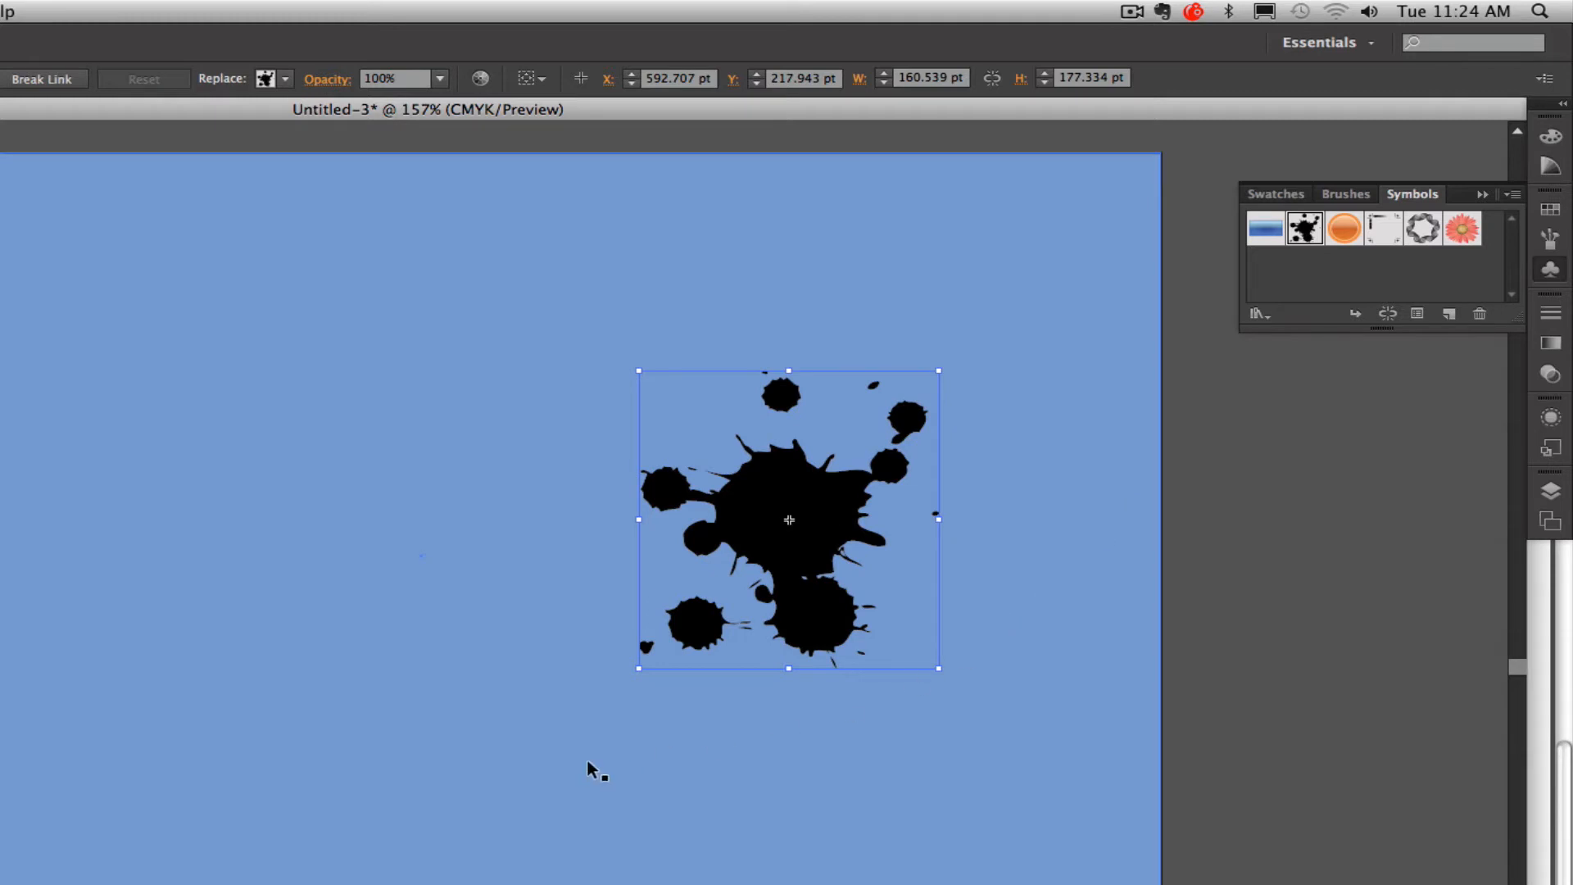
drag(637, 671, 157, 884)
drag(582, 779, 302, 567)
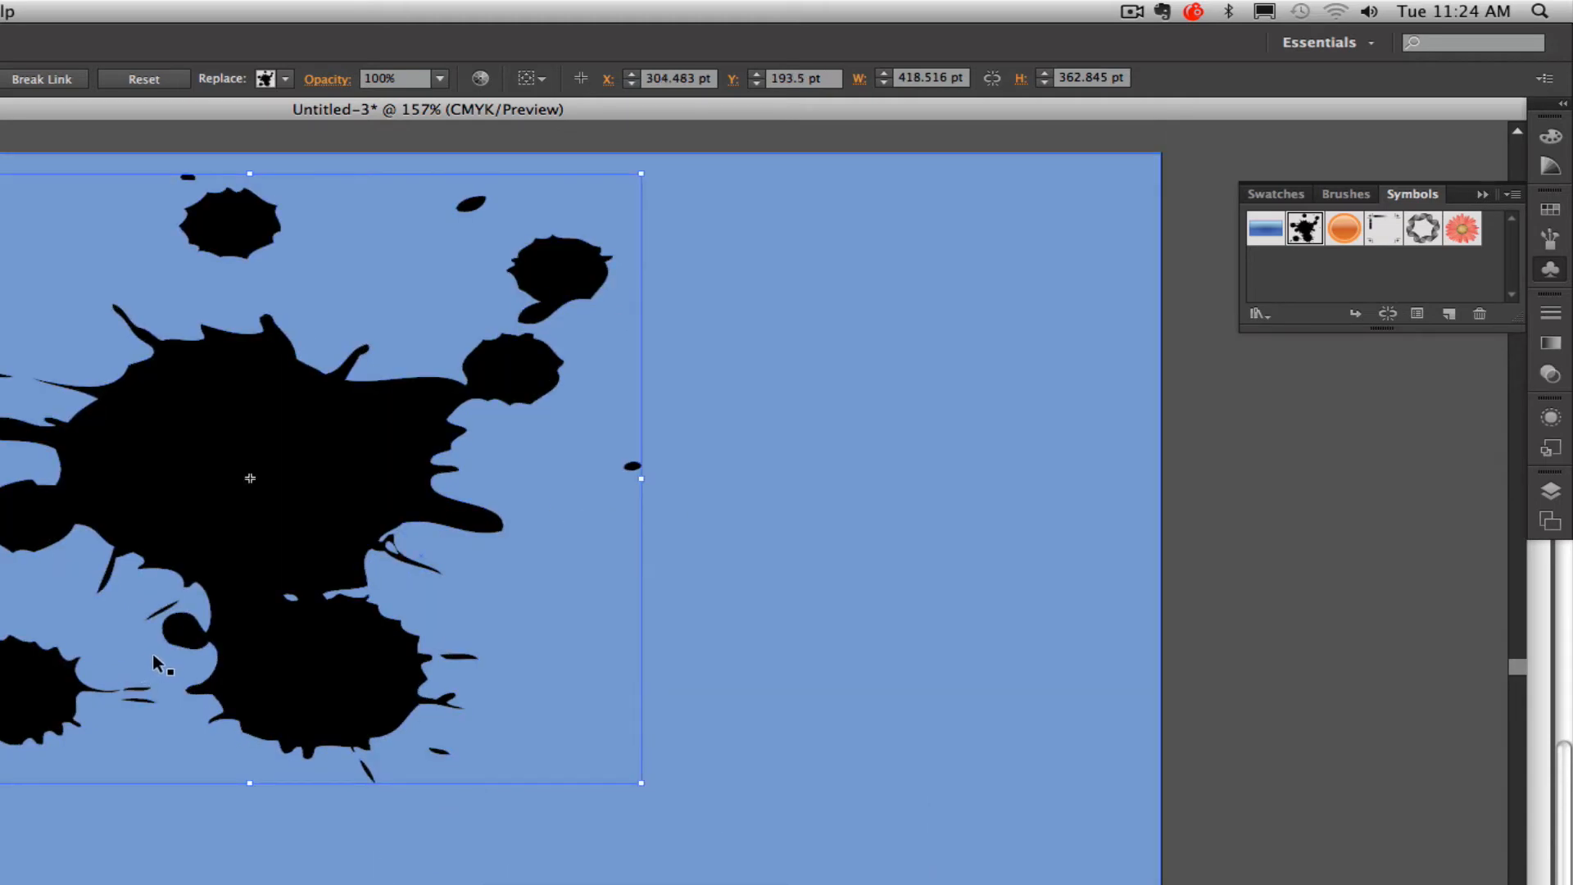
key(Delete)
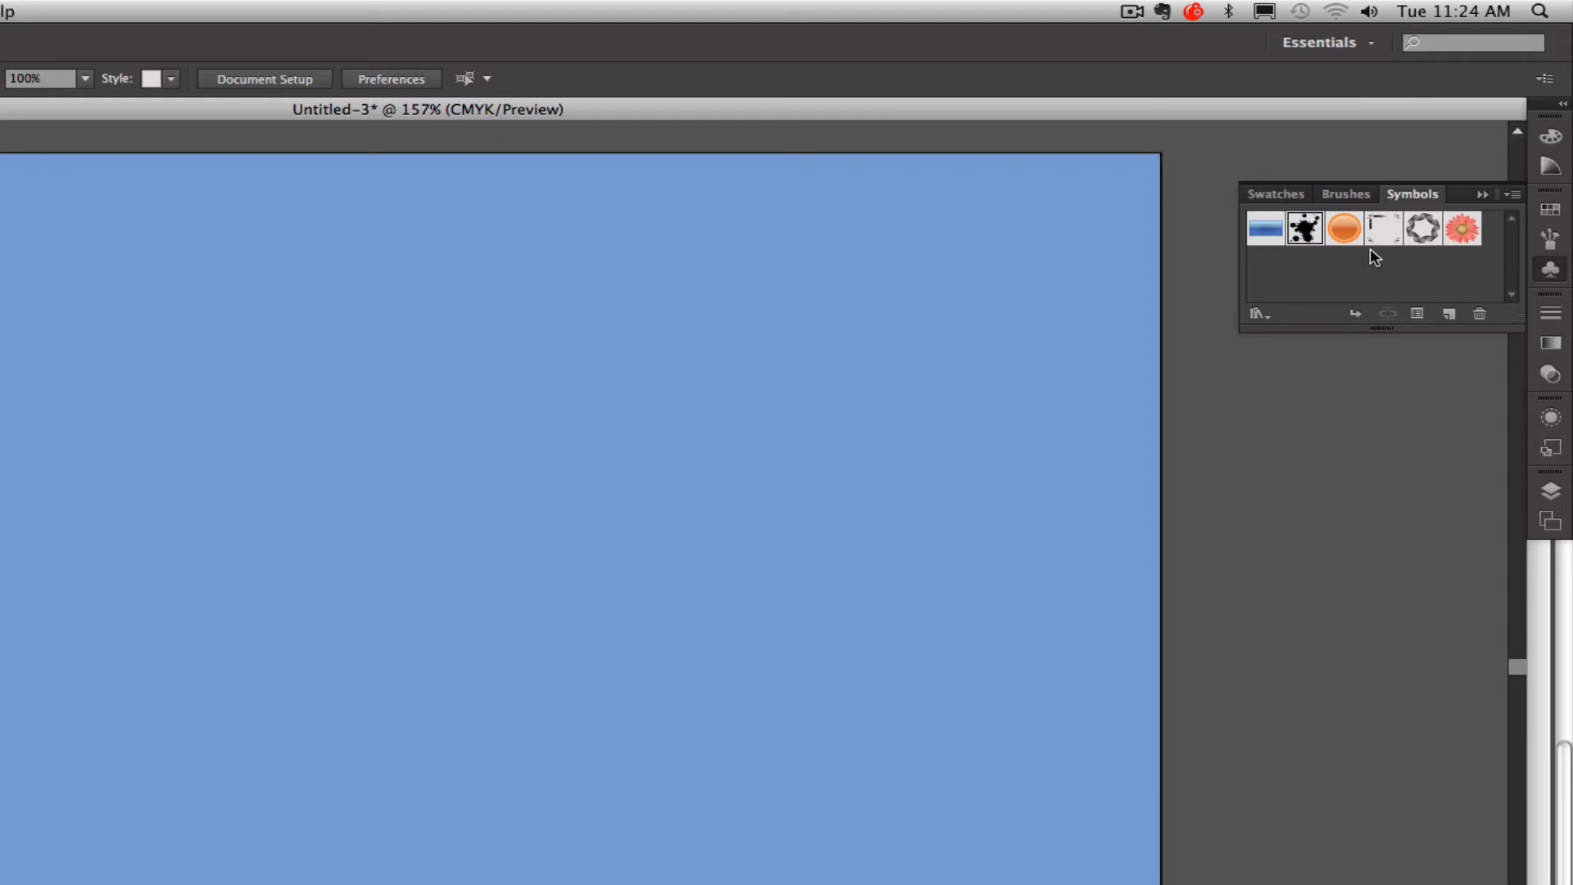
Open the Primitive symbol library, enlarge it to show all its symbols, and move it to the artboard's right edge.
click(1514, 197)
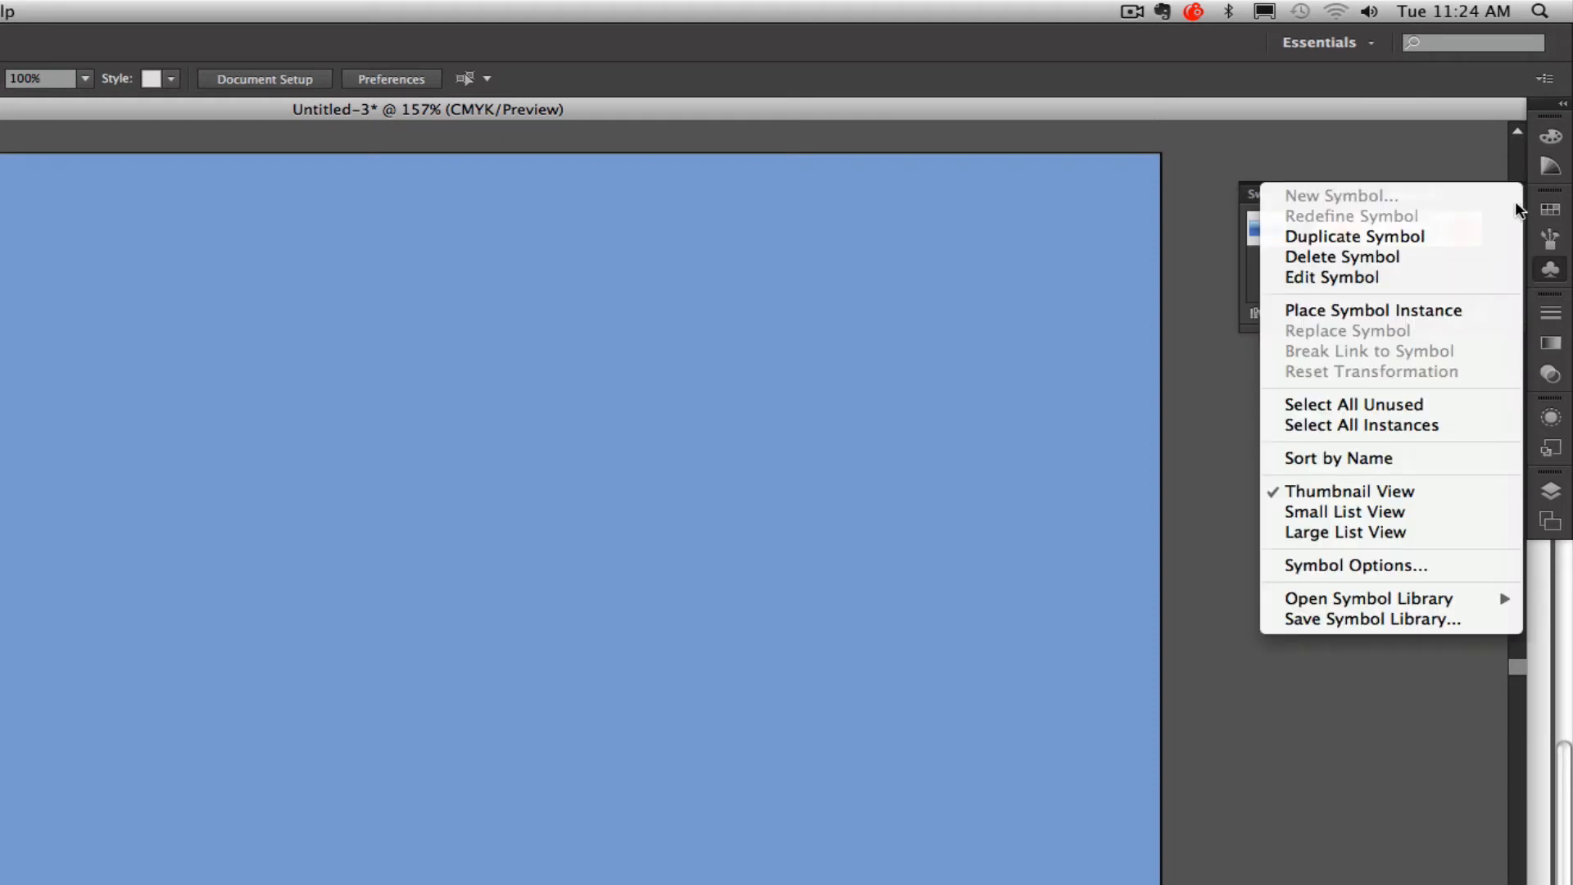
mouse_move(1311, 599)
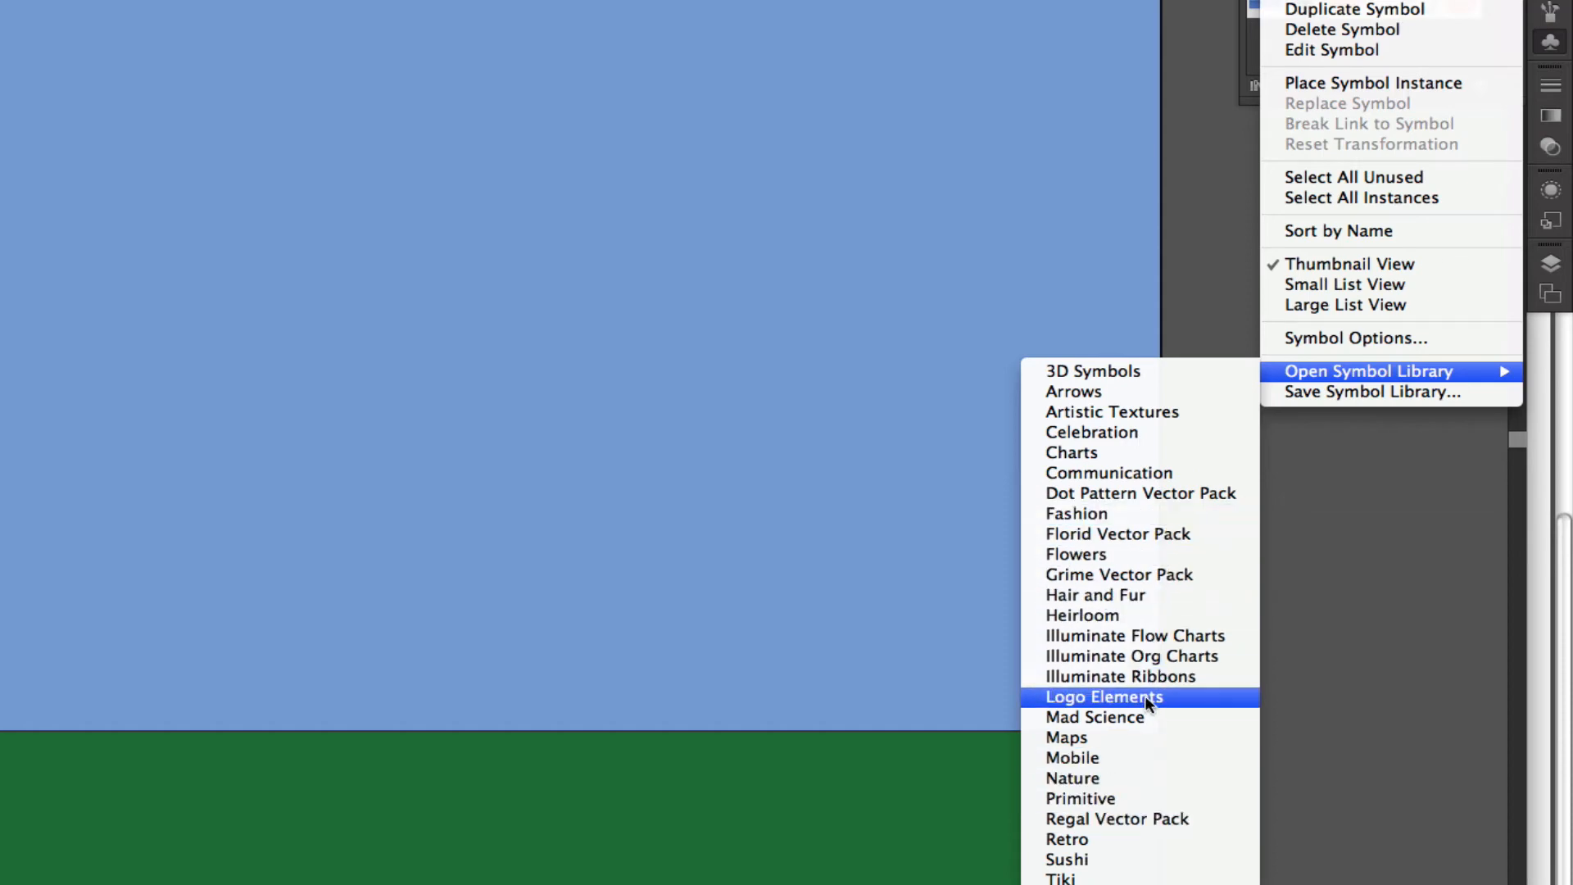
click(1080, 801)
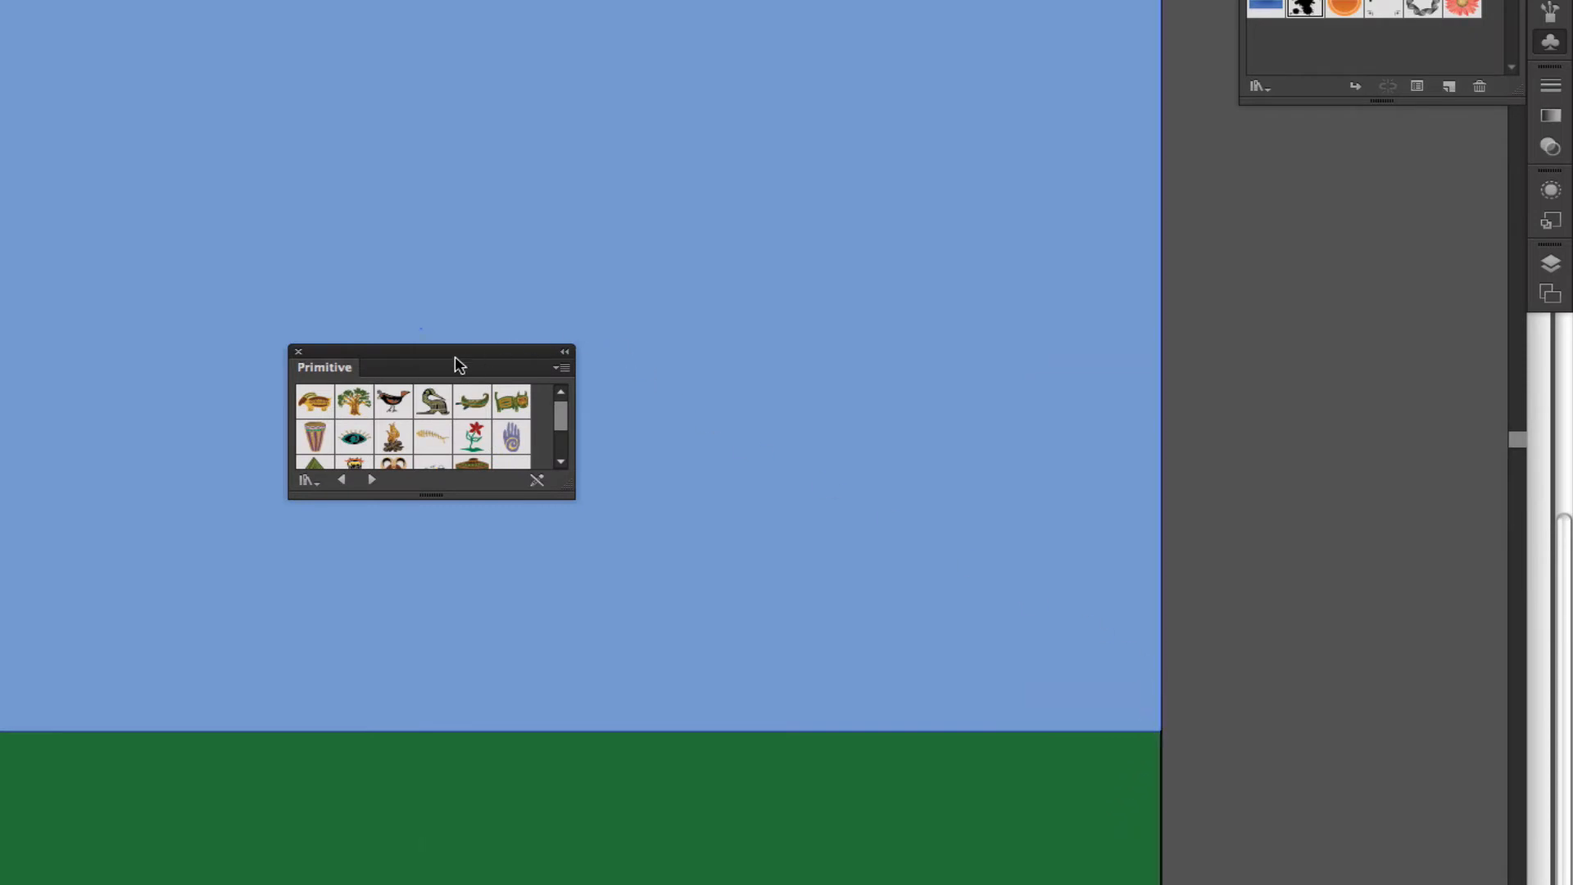
drag(452, 352, 550, 318)
drag(905, 179, 926, 123)
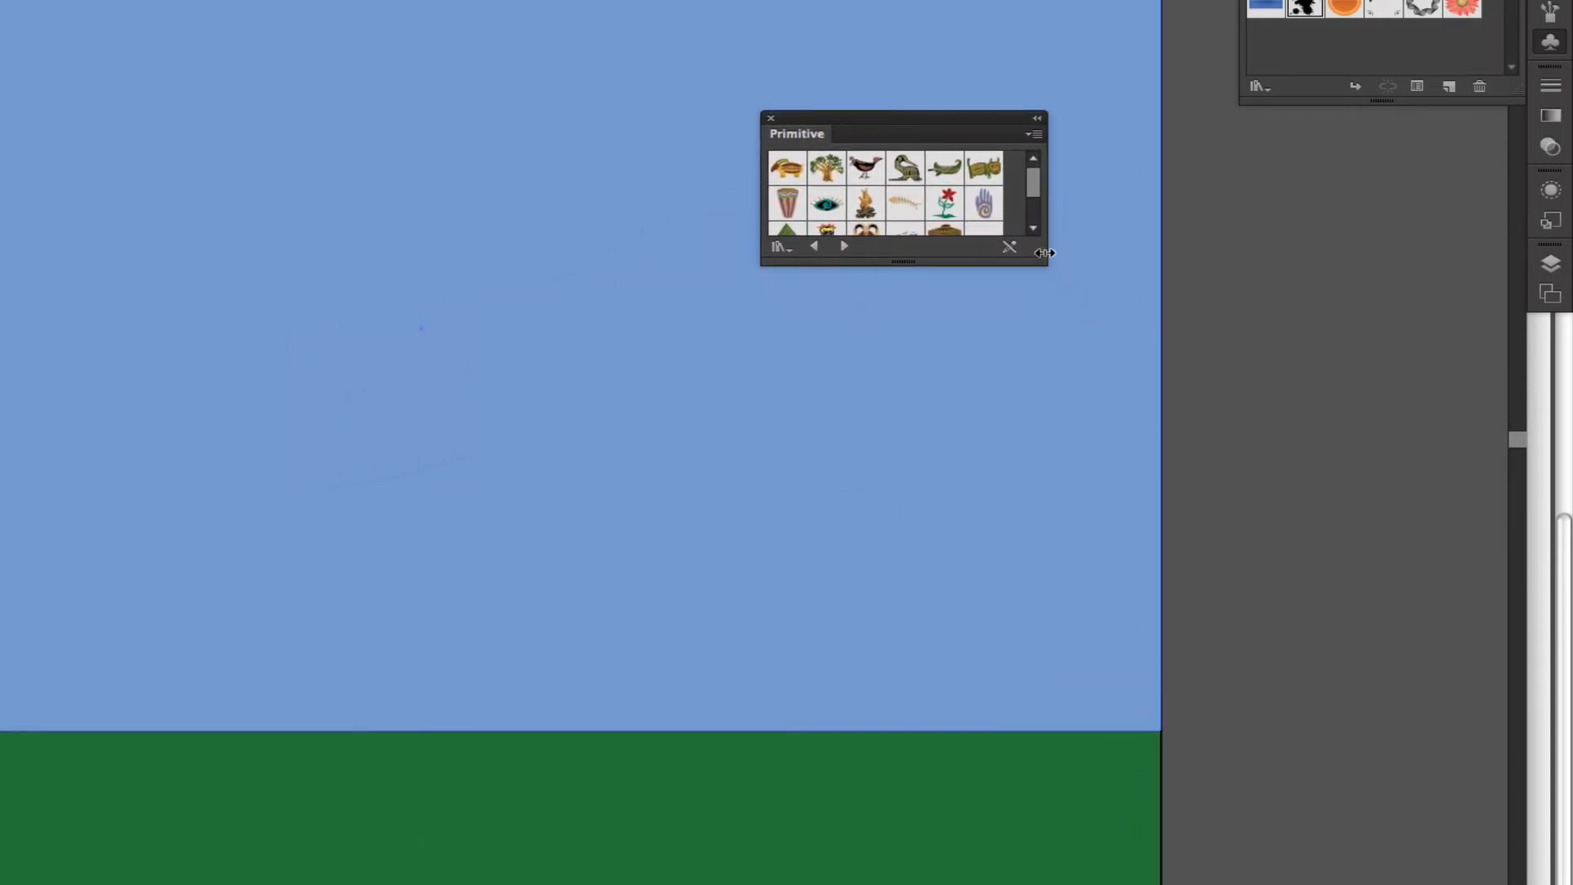
drag(1041, 255, 1188, 326)
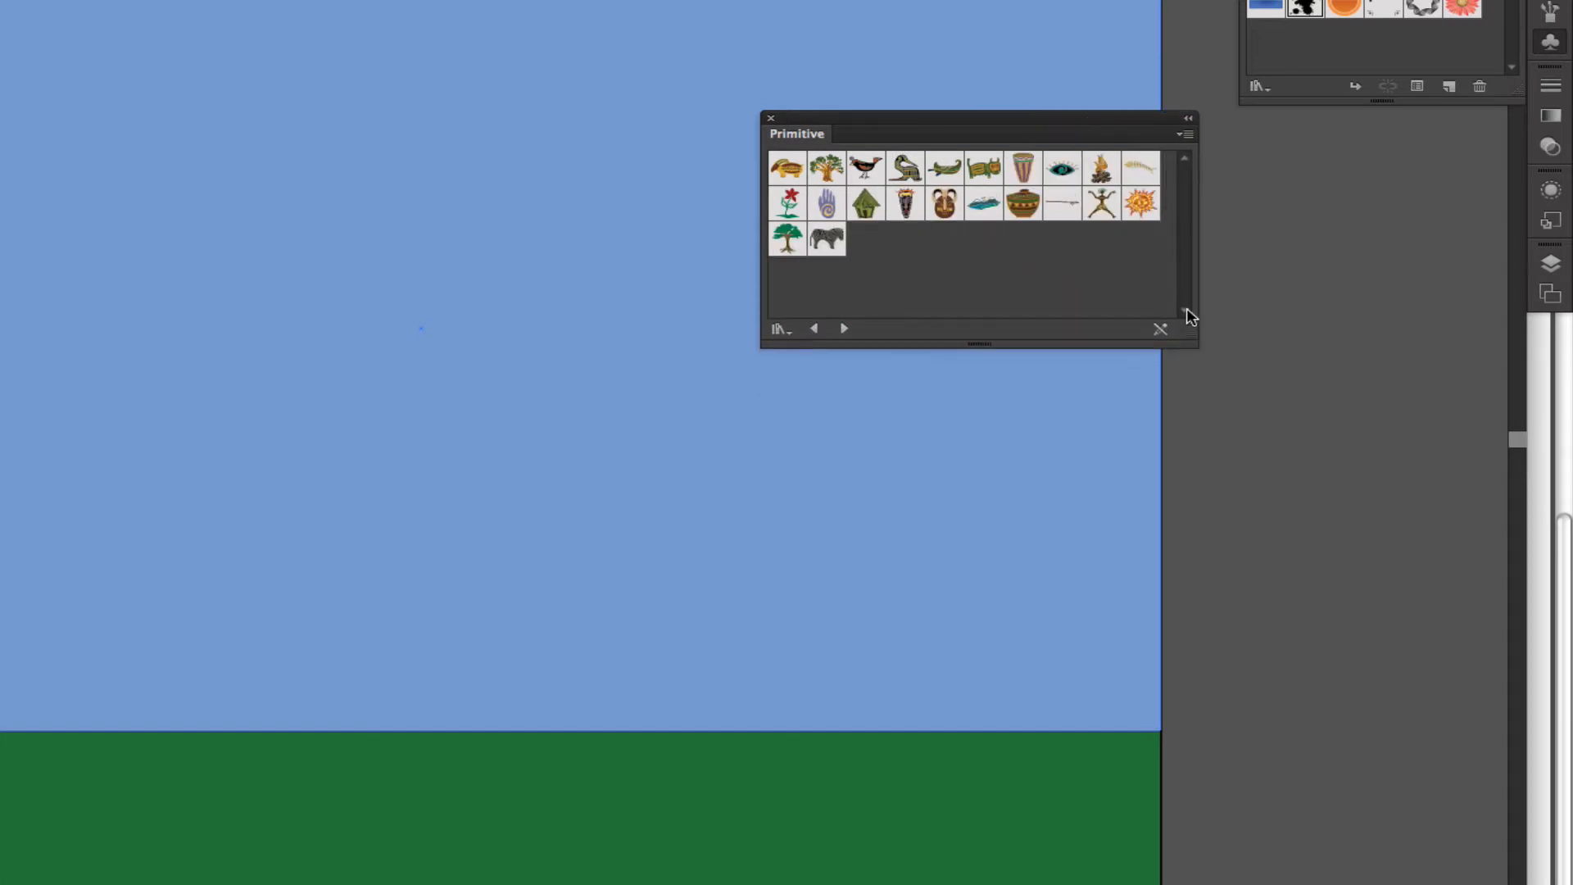
drag(1085, 121, 1217, 190)
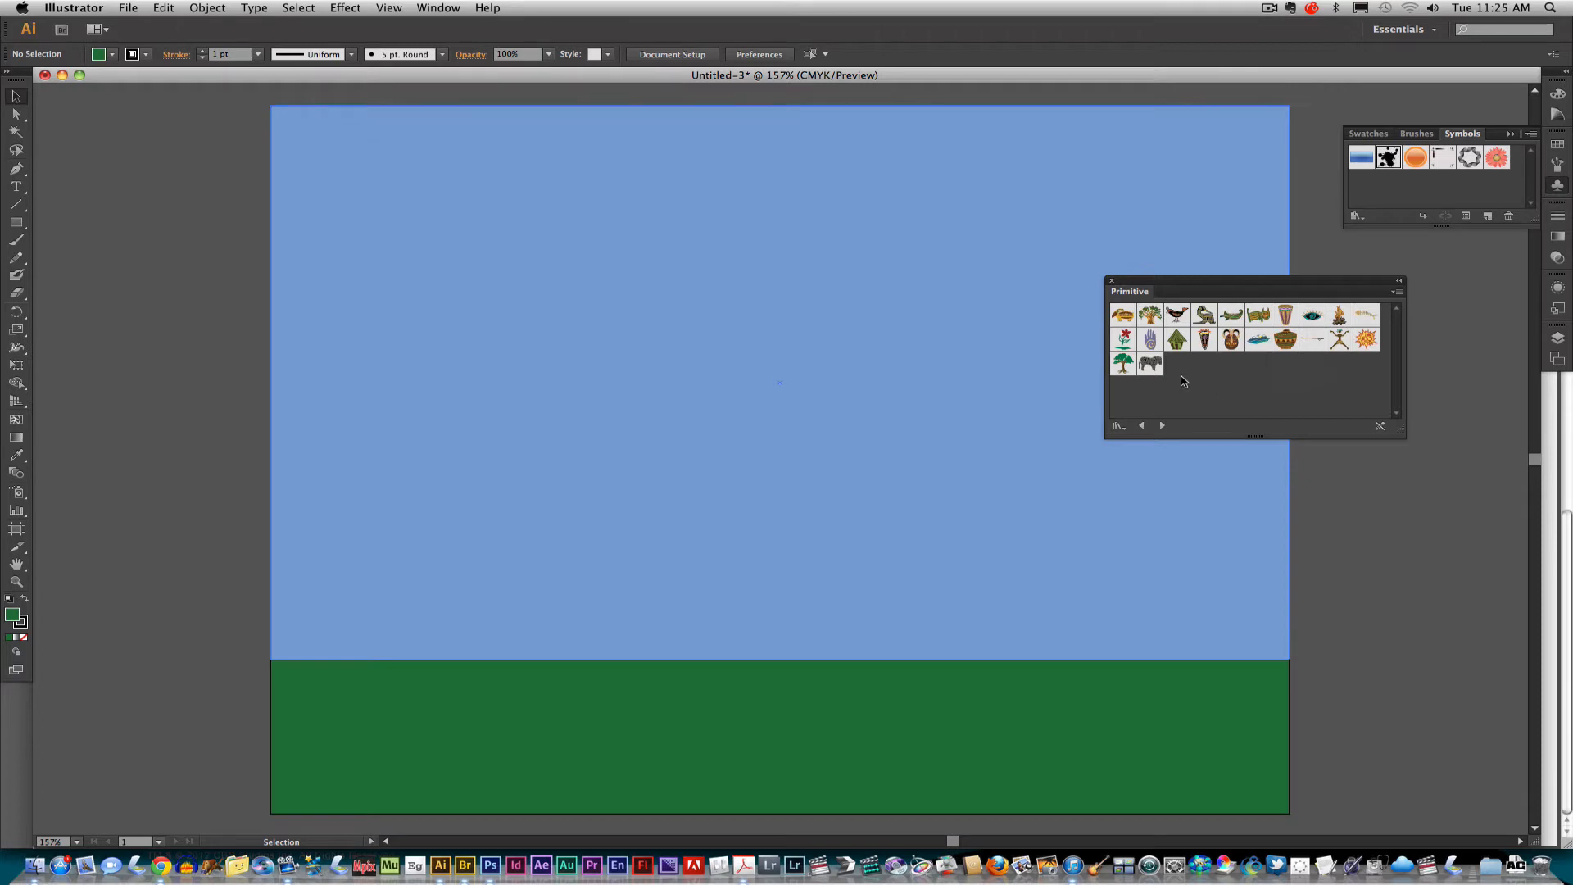
Place the Hut symbol from the Primitive library, greatly enlarged, at the artboard's right side with its base overlapping the ground.
drag(1178, 342, 636, 611)
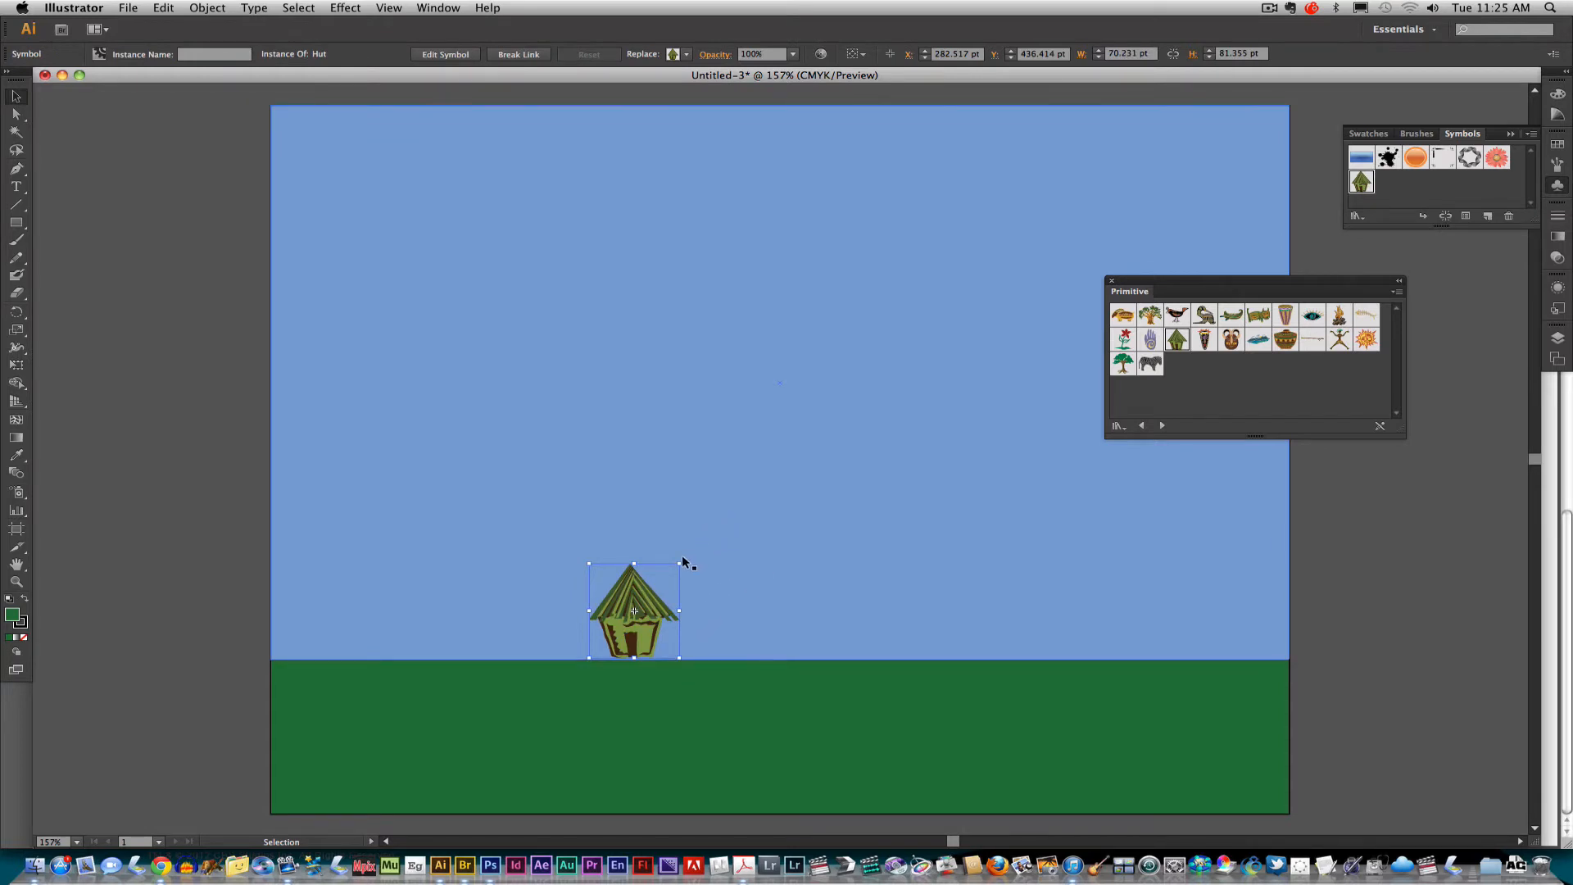
drag(680, 564, 949, 308)
drag(789, 344, 1057, 397)
Place the Mask 2 symbol from the Primitive library, enlarged to about 119 by 143 pt, over the upper part of the hut's roof.
drag(1244, 286, 1306, 256)
drag(1292, 314, 733, 313)
click(771, 261)
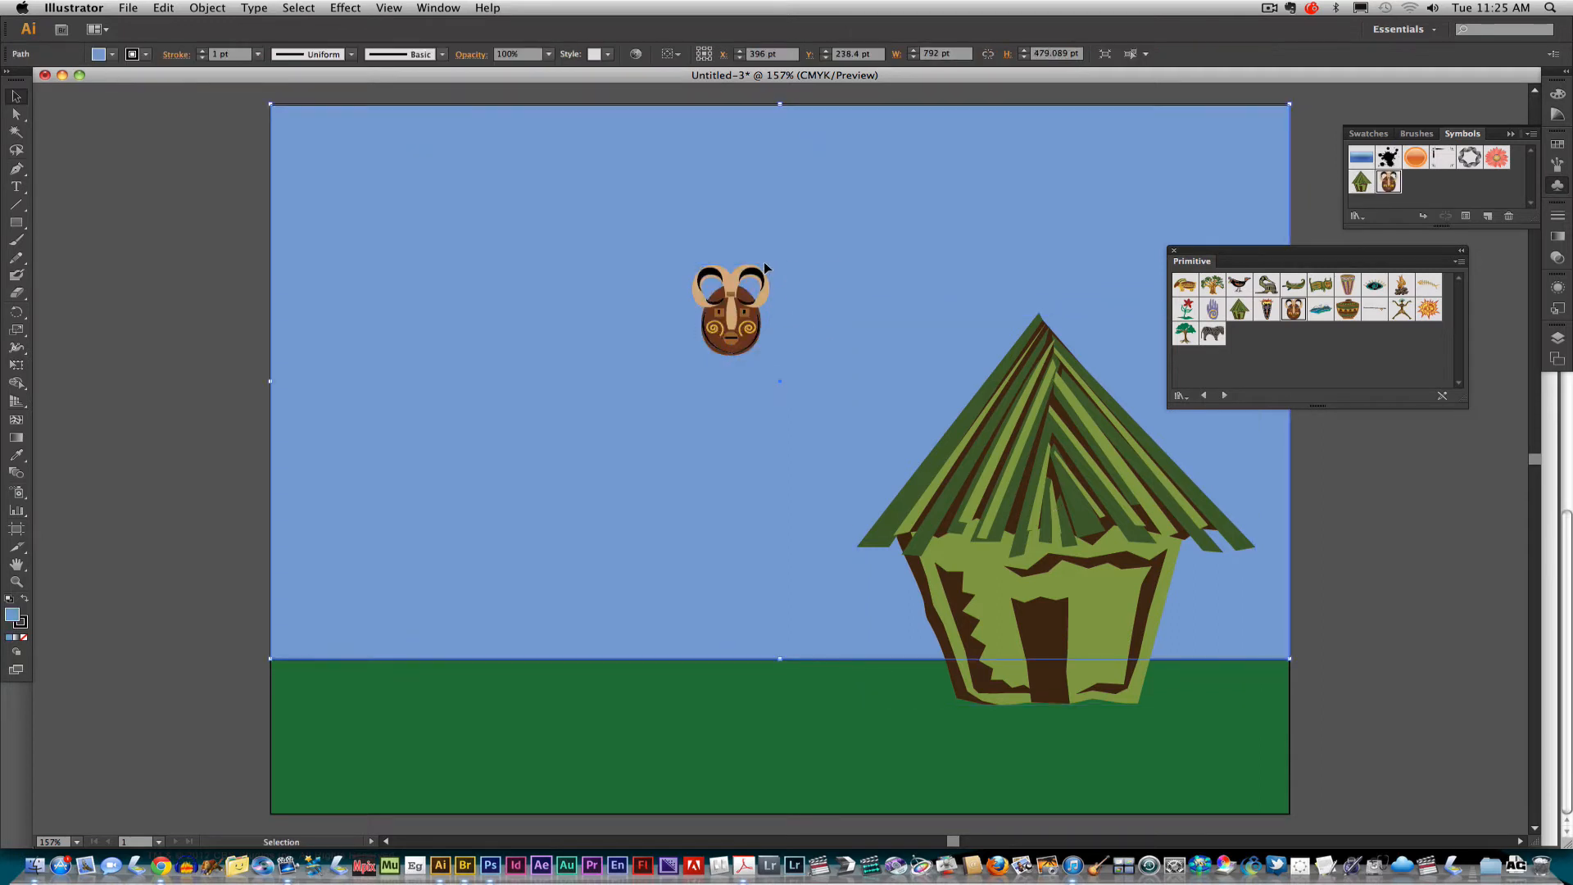
click(758, 287)
drag(771, 264, 1049, 409)
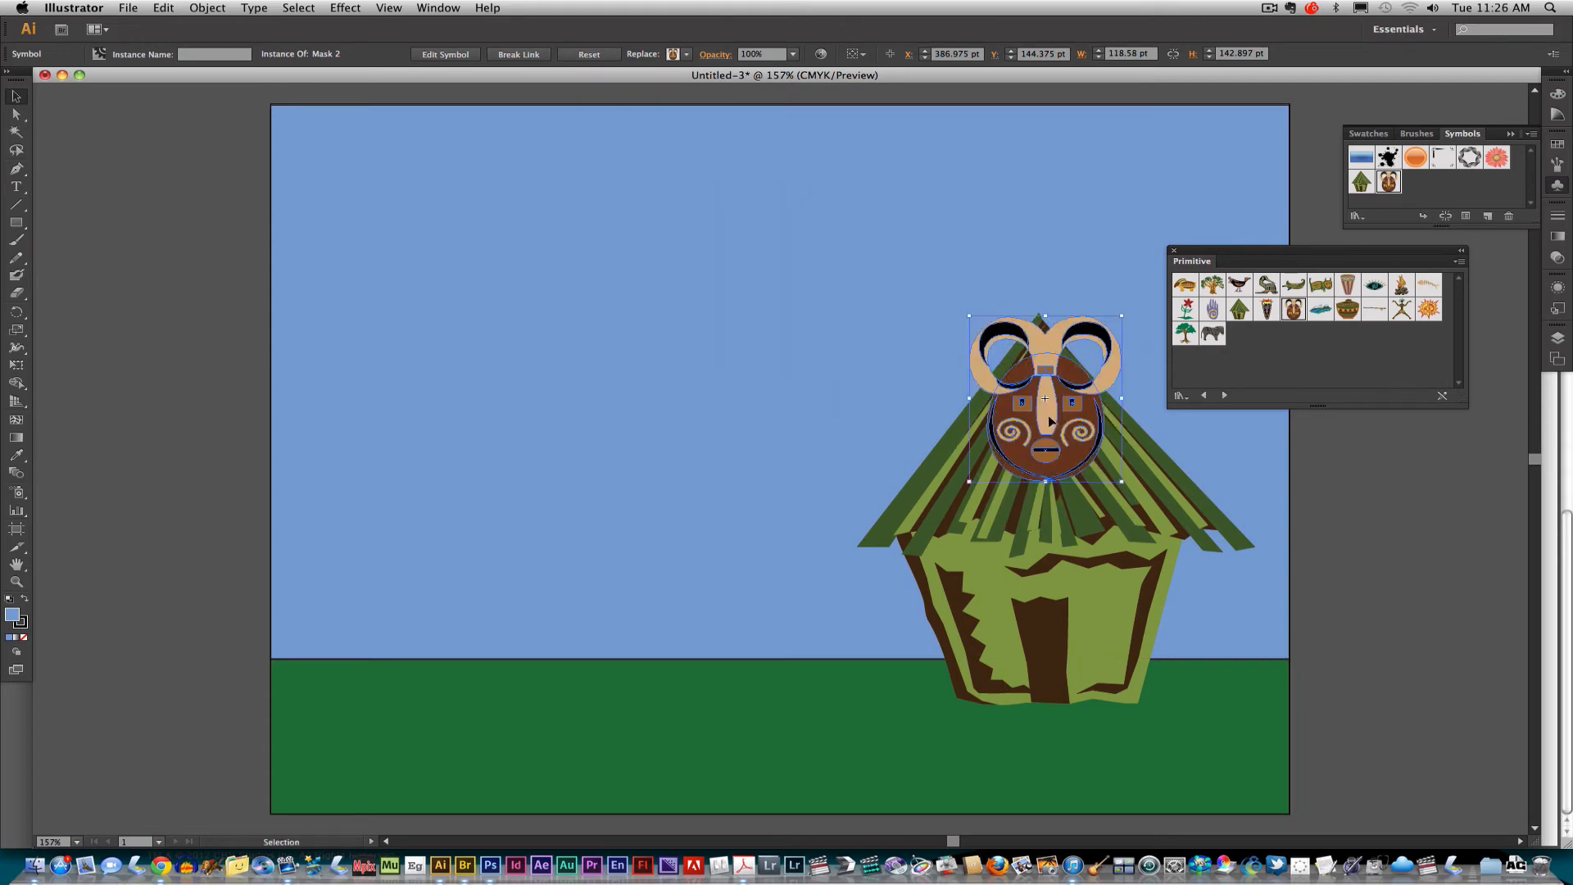
click(1335, 510)
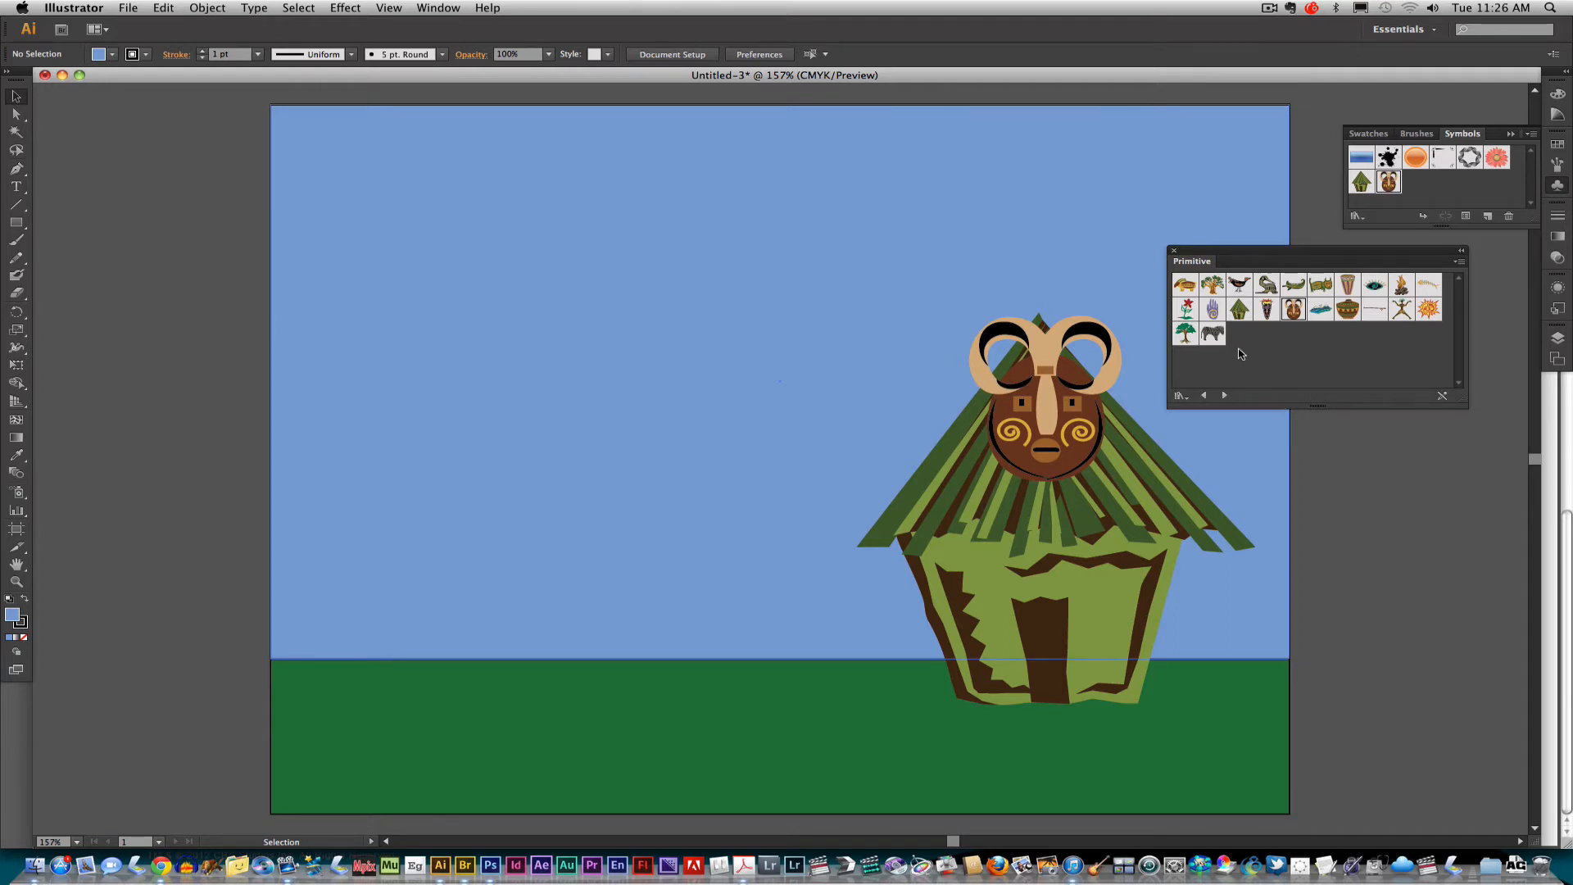
Place the Stick Figure symbol, greatly enlarged, beside the hut, and the Zebra symbol, about 145 by 106 pt, at the scene's far left.
drag(1402, 310, 540, 414)
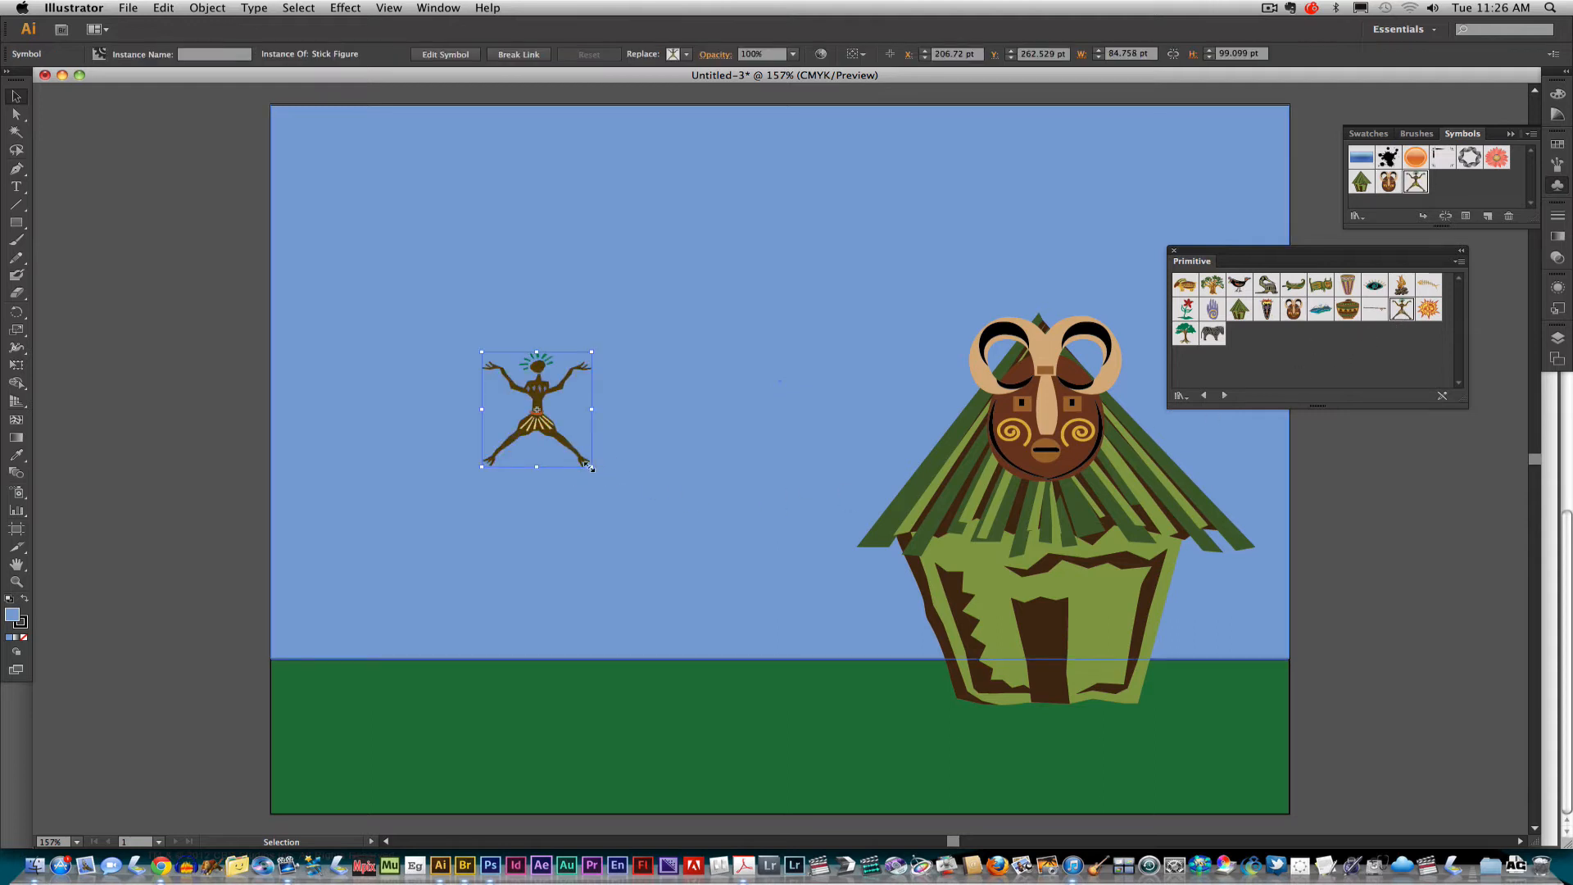
drag(591, 466, 767, 712)
drag(648, 459, 721, 472)
drag(1214, 342, 355, 580)
drag(429, 531, 463, 618)
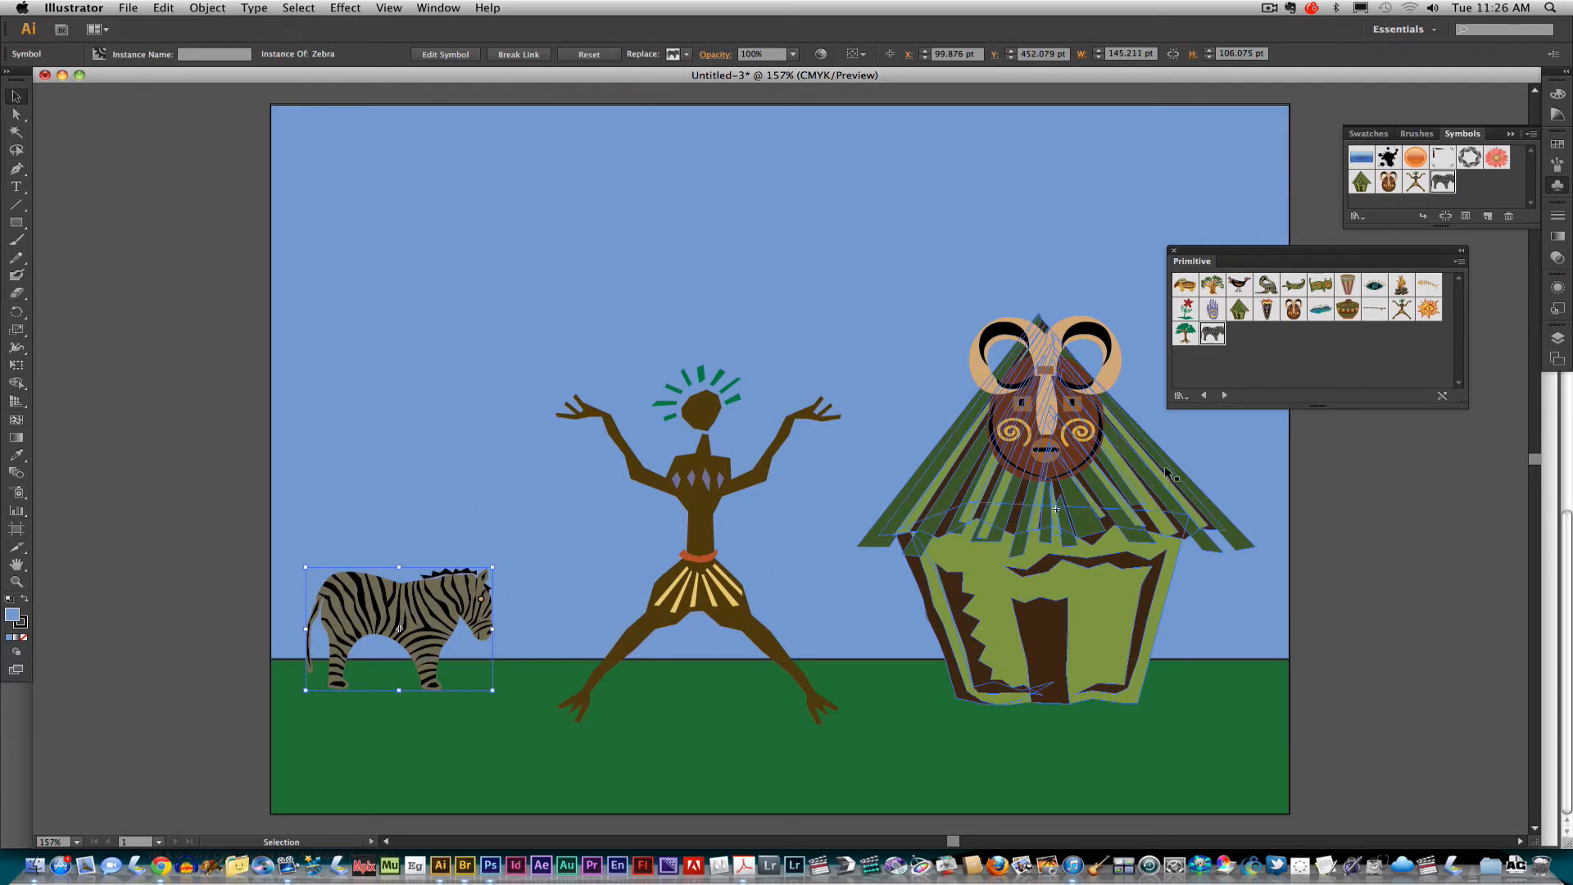
Place the Tree symbol in front of the hut, enlarged to about 361 by 522 pt, with its roots on the ground.
click(1192, 337)
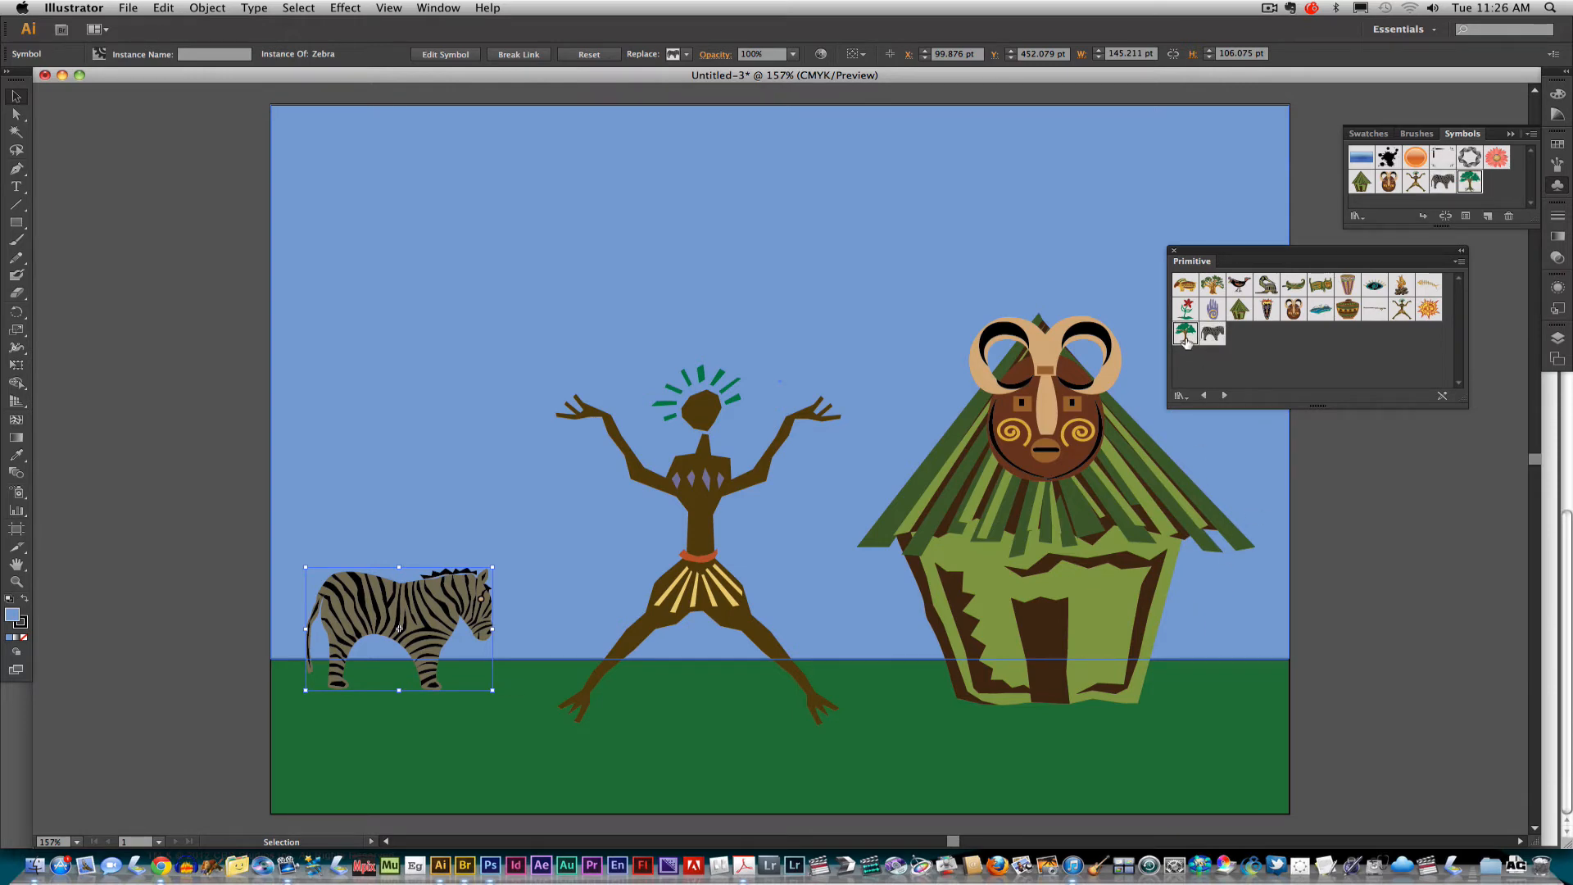
drag(1186, 338, 1161, 685)
drag(1088, 611, 767, 150)
drag(1005, 268, 1076, 277)
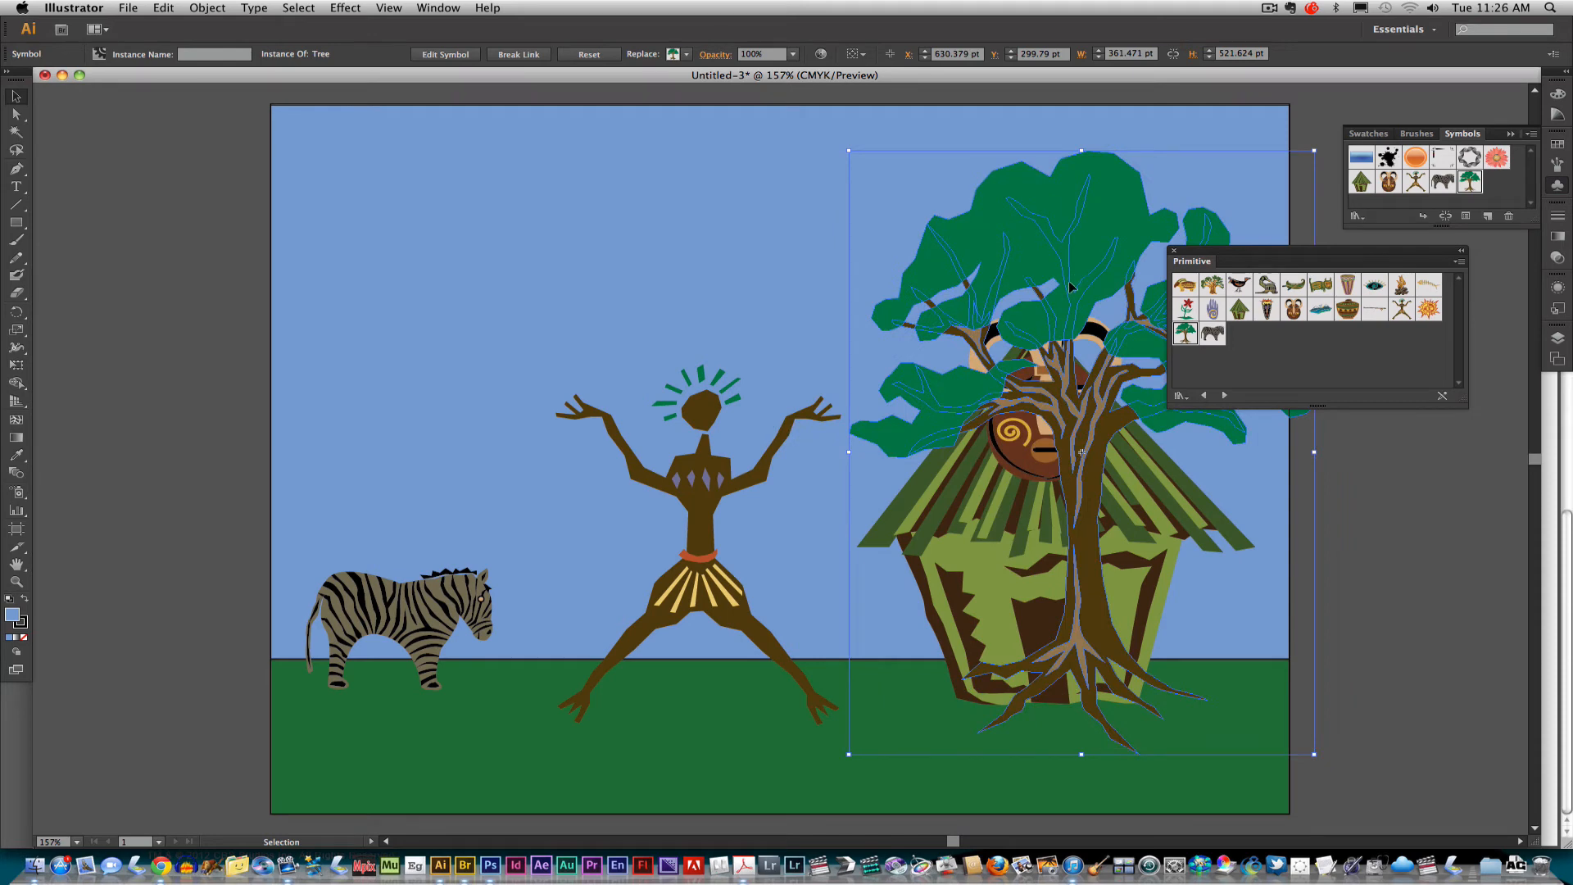
Open the Nature symbol library alongside Primitive and move the combined library panel to the artboard's right edge.
drag(1305, 252, 1343, 254)
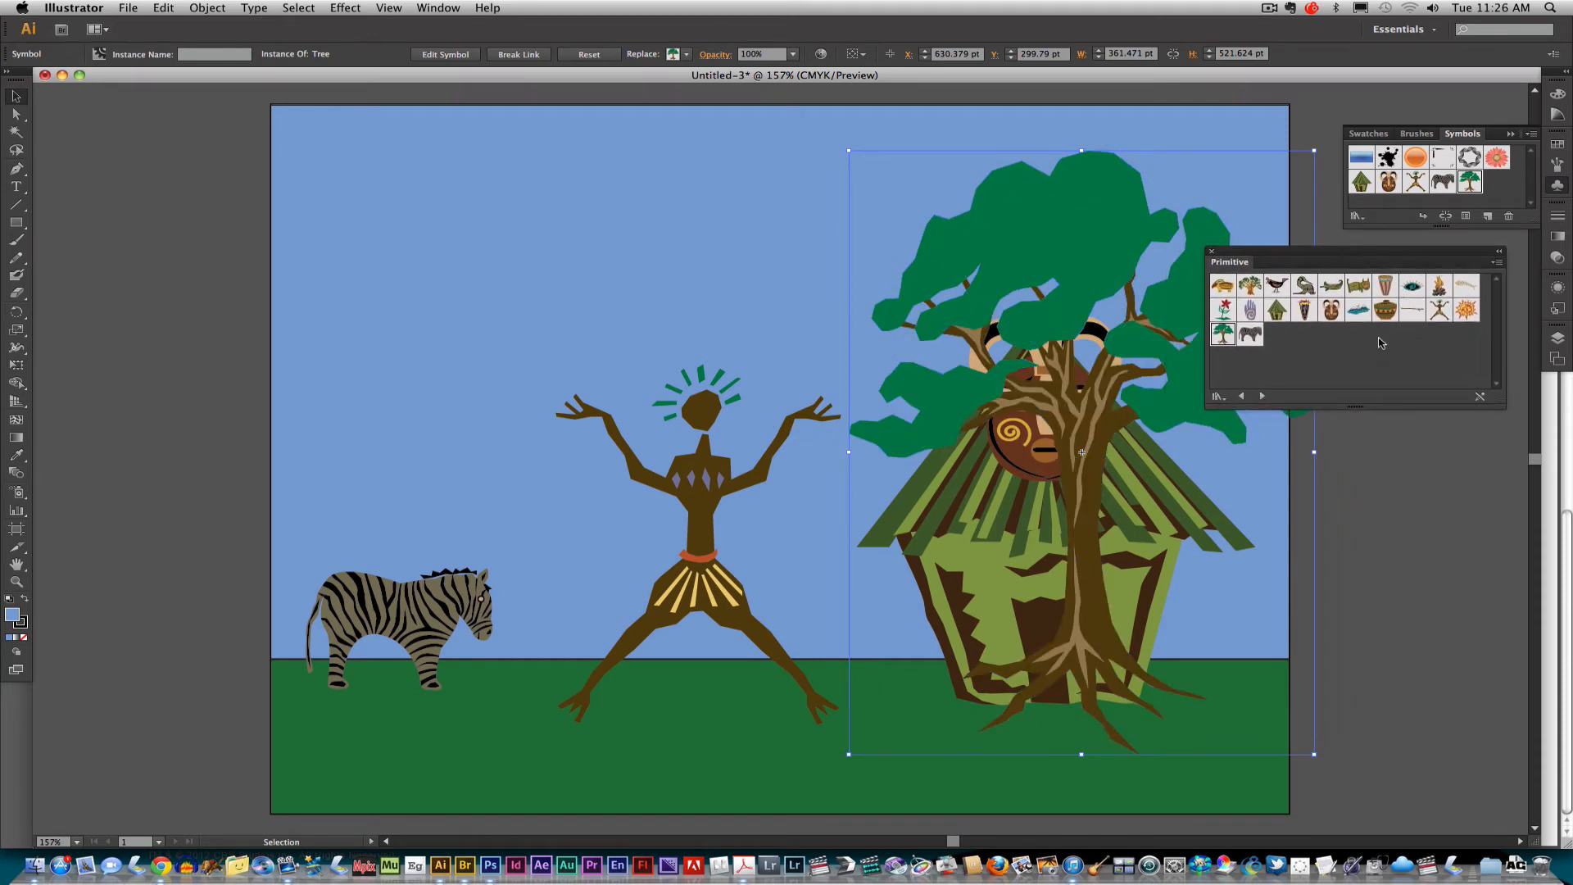
click(1498, 262)
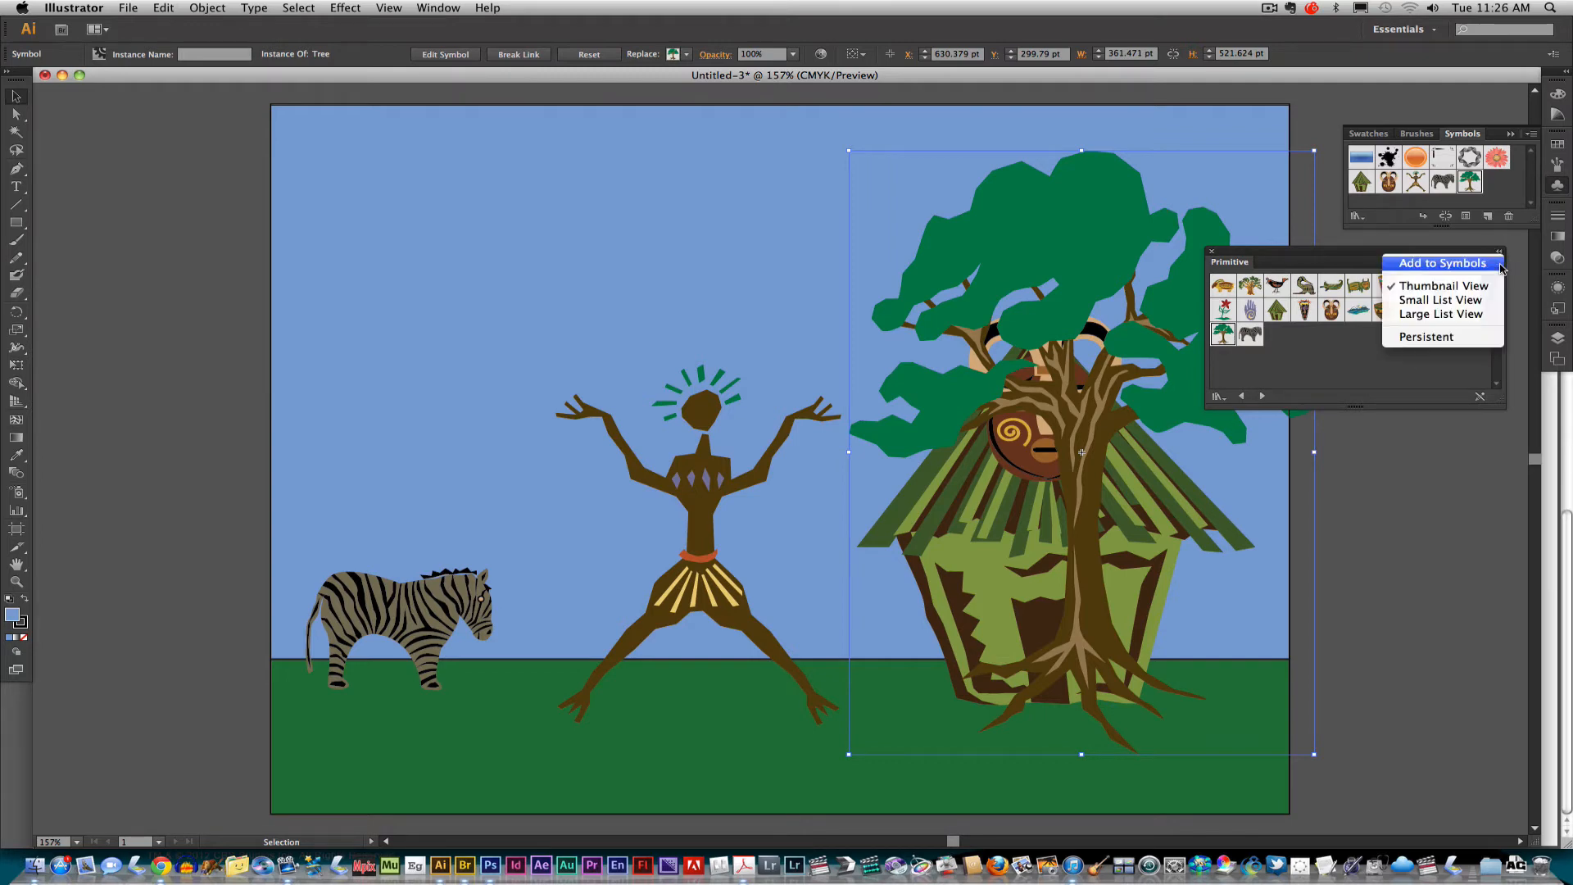
click(1559, 188)
drag(1397, 259, 377, 256)
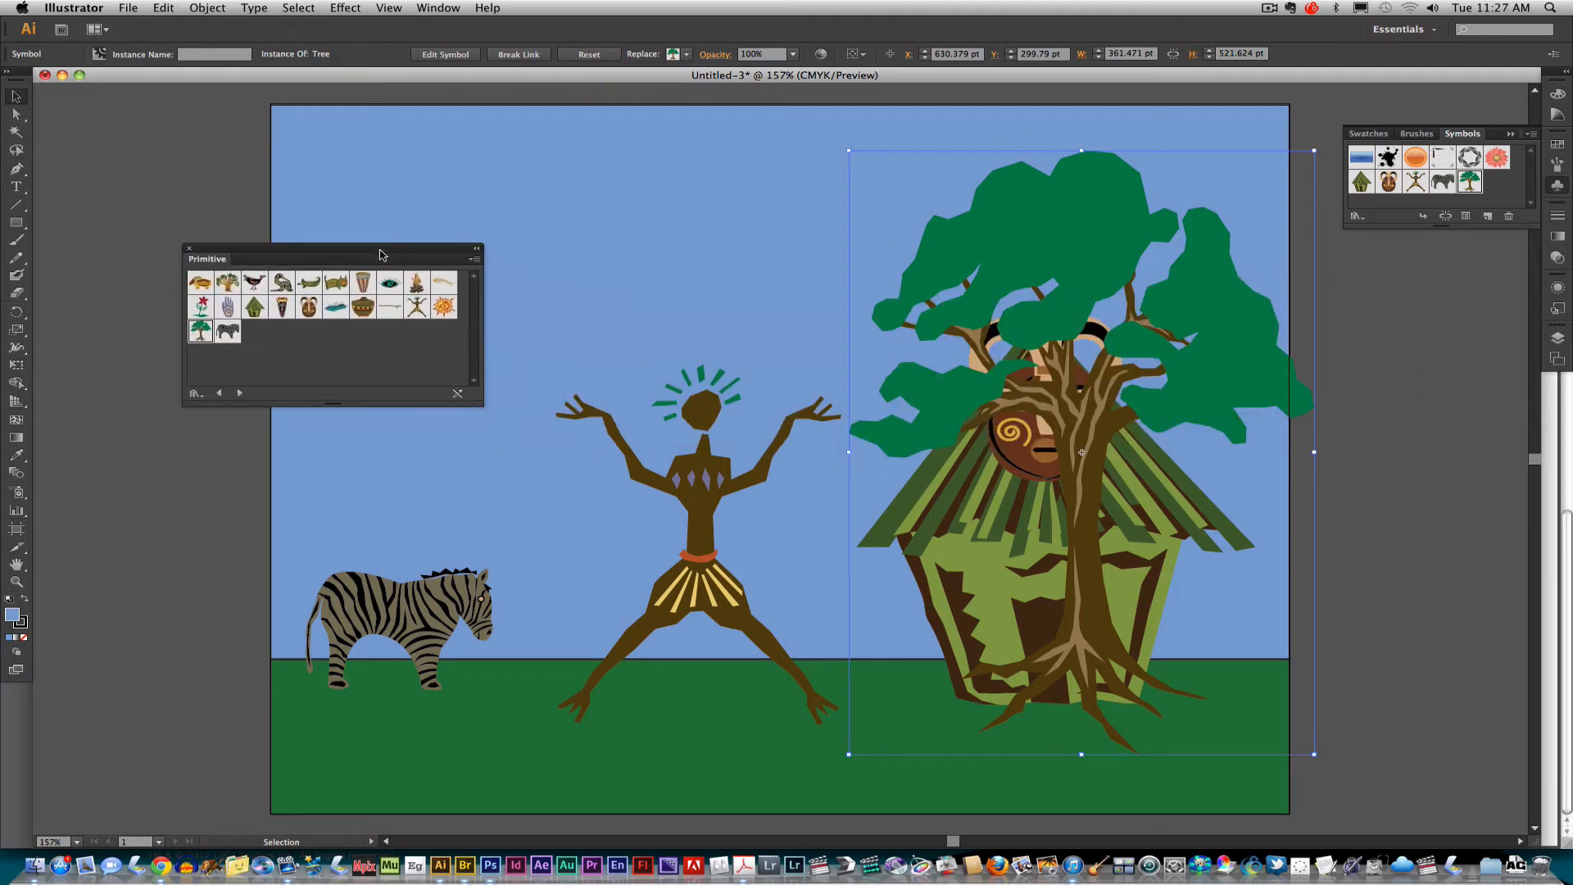
click(1560, 190)
click(1560, 190)
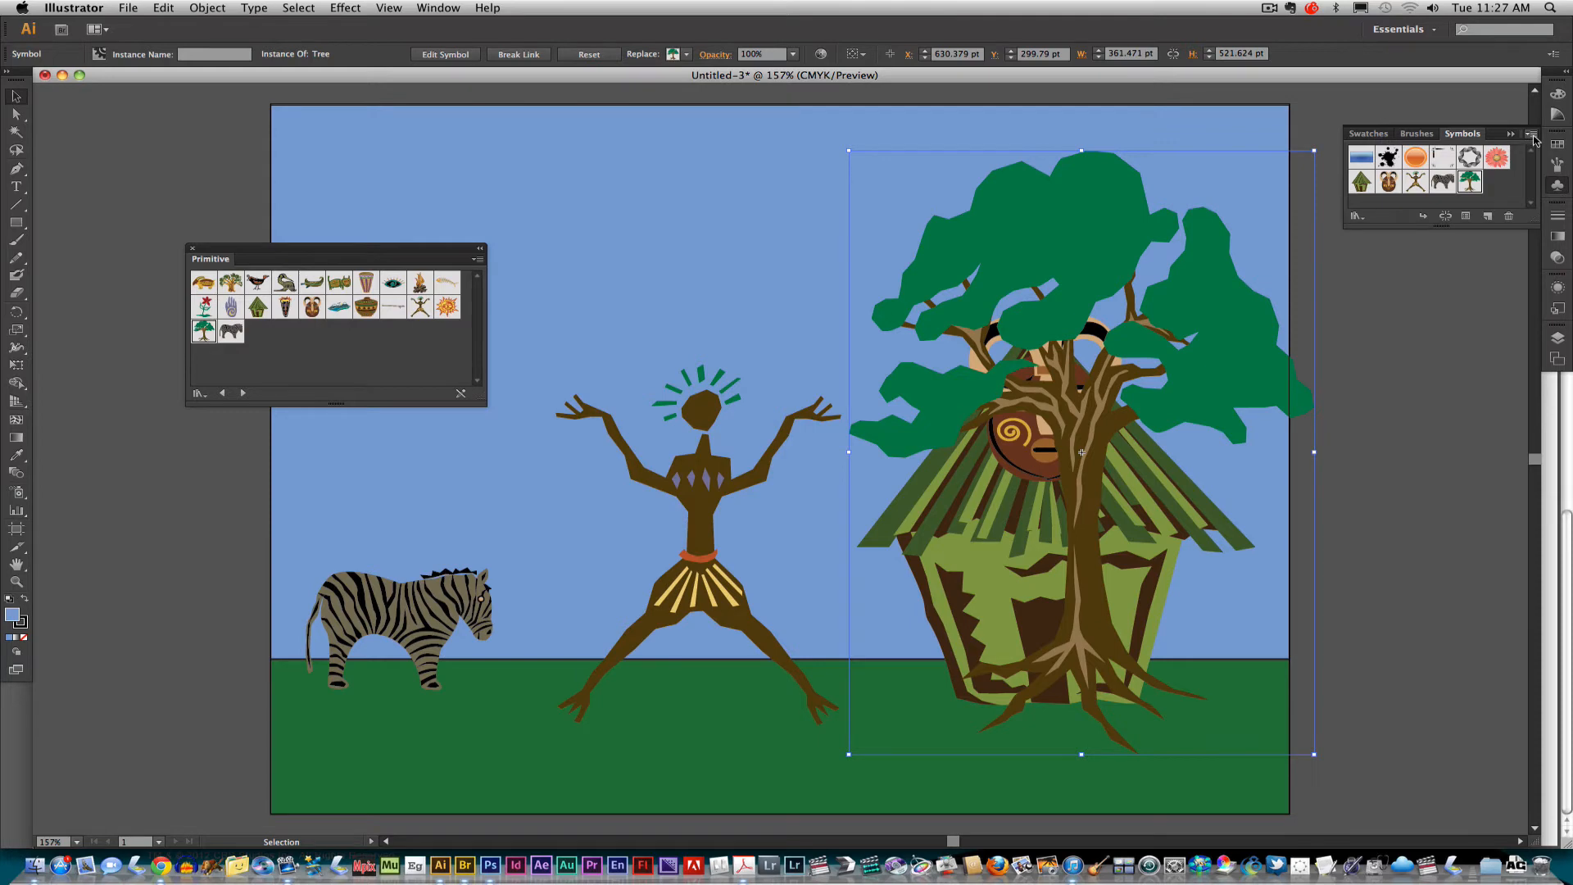
click(1533, 136)
mouse_move(1441, 416)
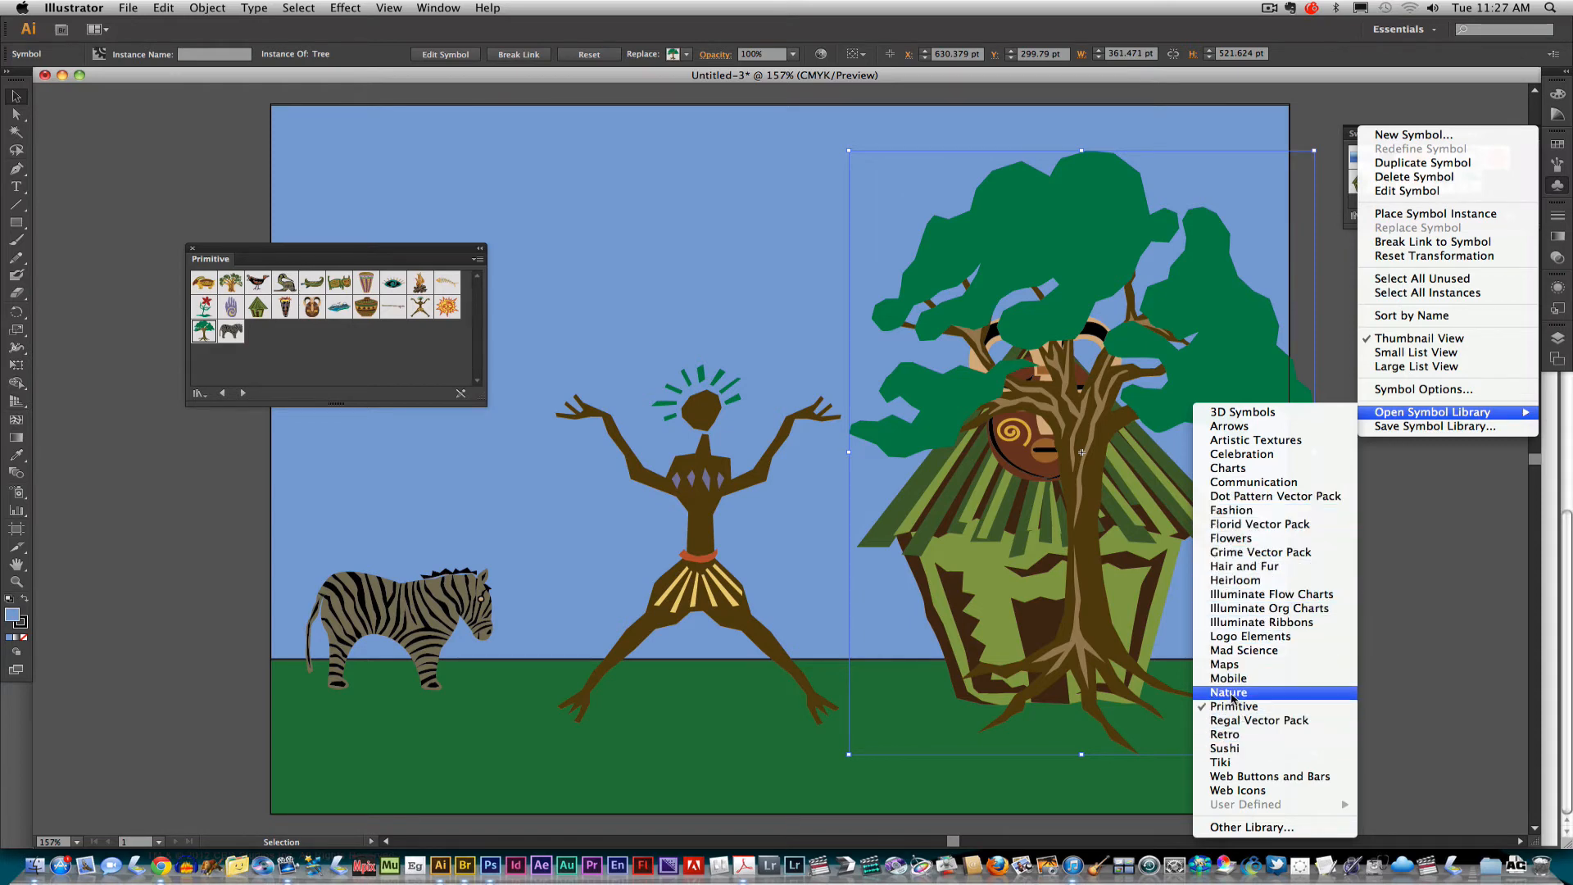
click(1231, 698)
drag(370, 252, 1368, 365)
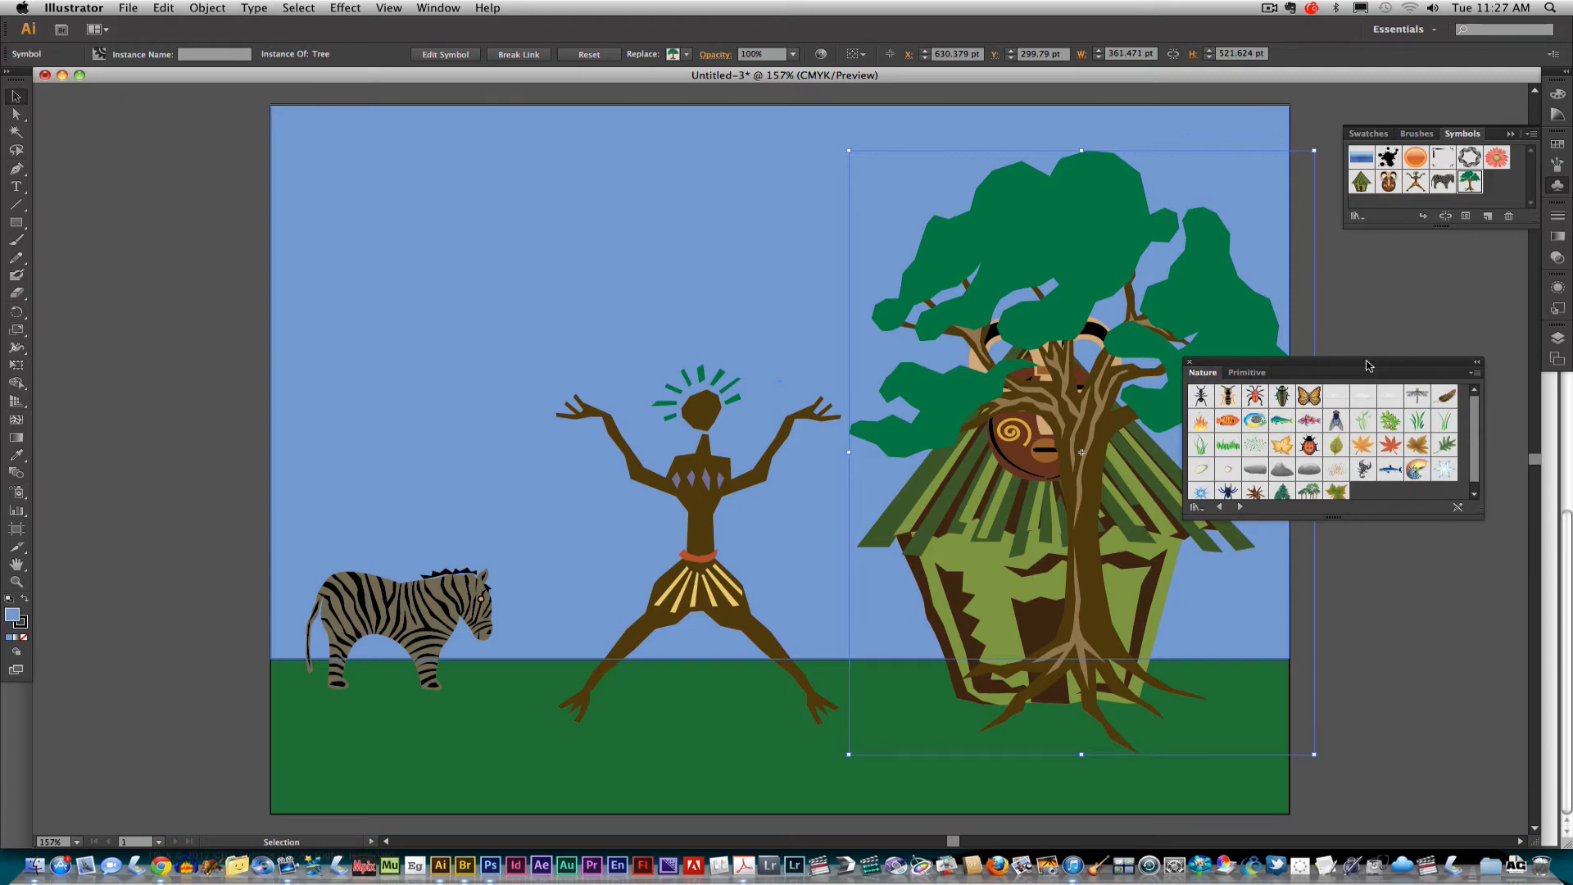
drag(1368, 365, 1353, 362)
drag(1469, 508, 1484, 509)
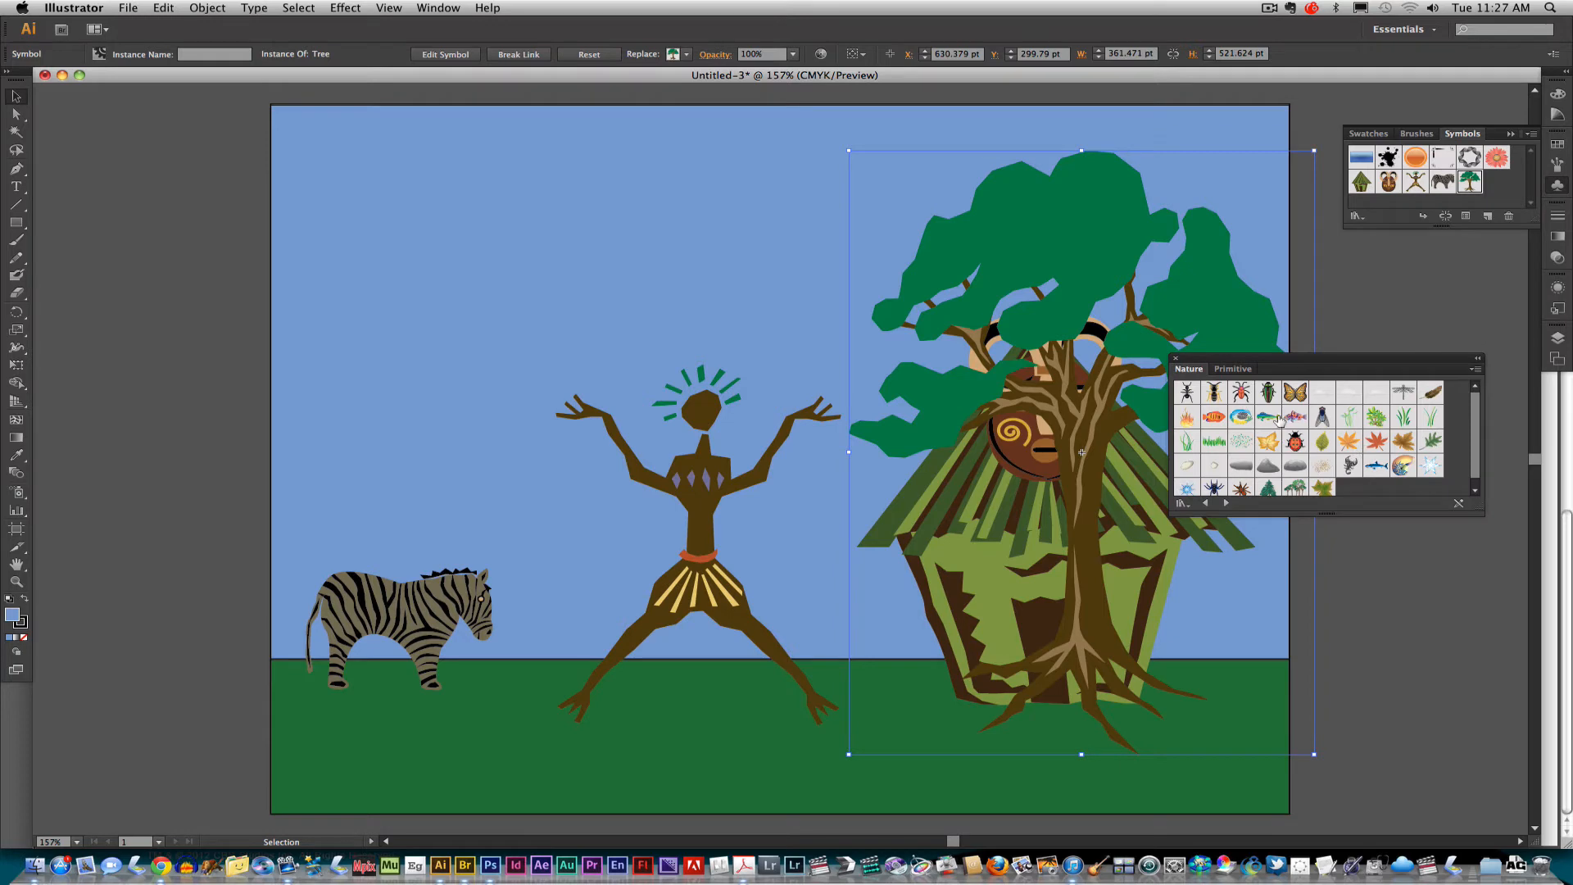
Compare the Primitive and Nature libraries, return to Nature and heighten its panel to show all the symbols.
click(1229, 374)
click(1192, 374)
click(1221, 373)
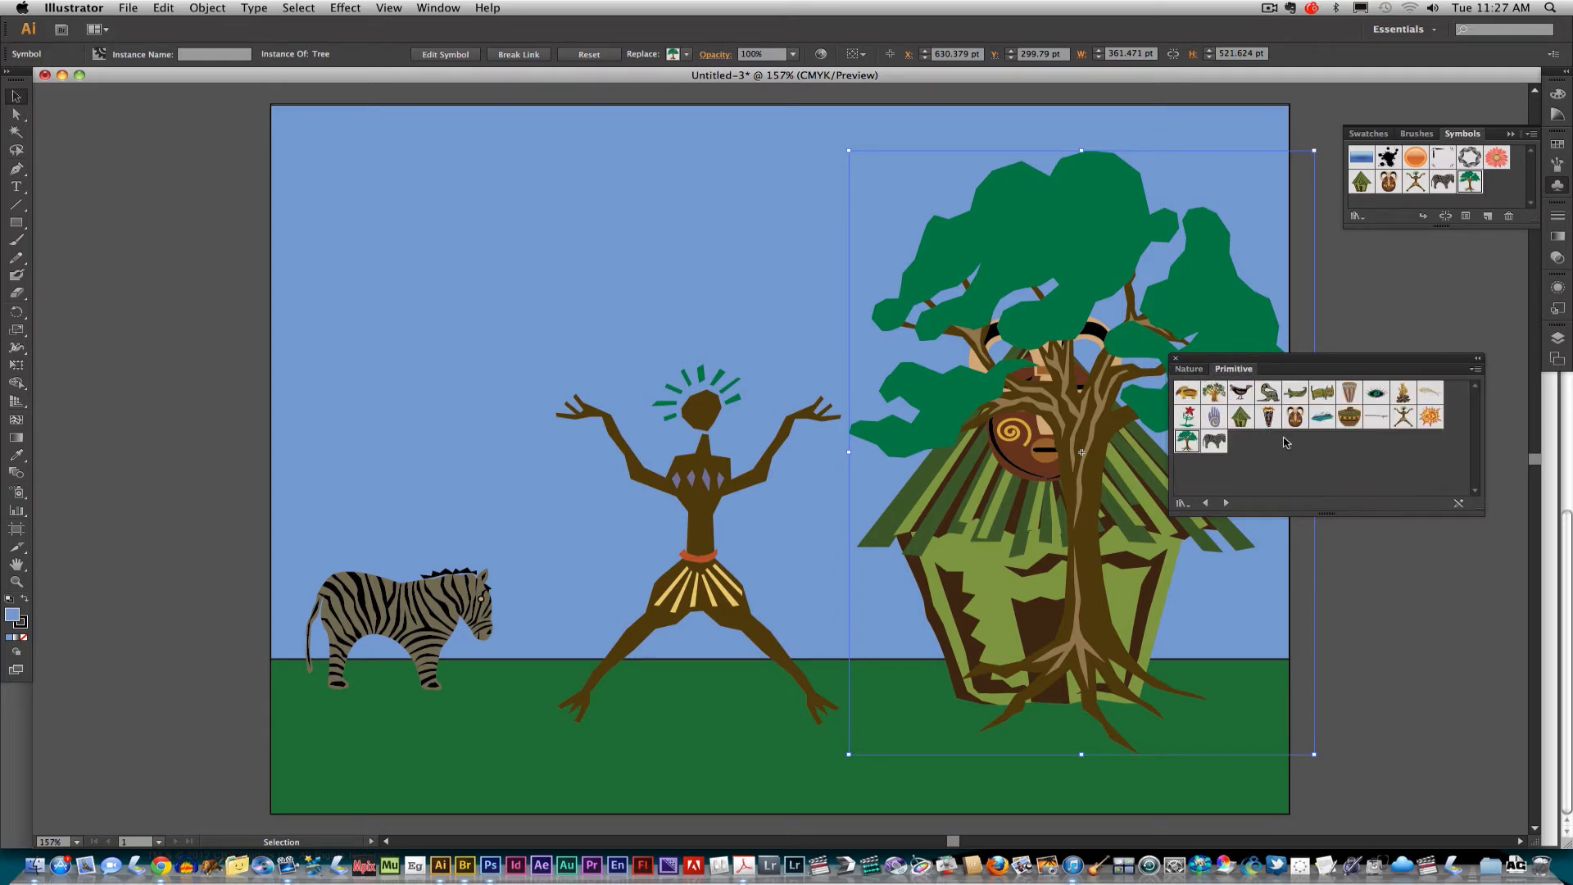
click(1198, 375)
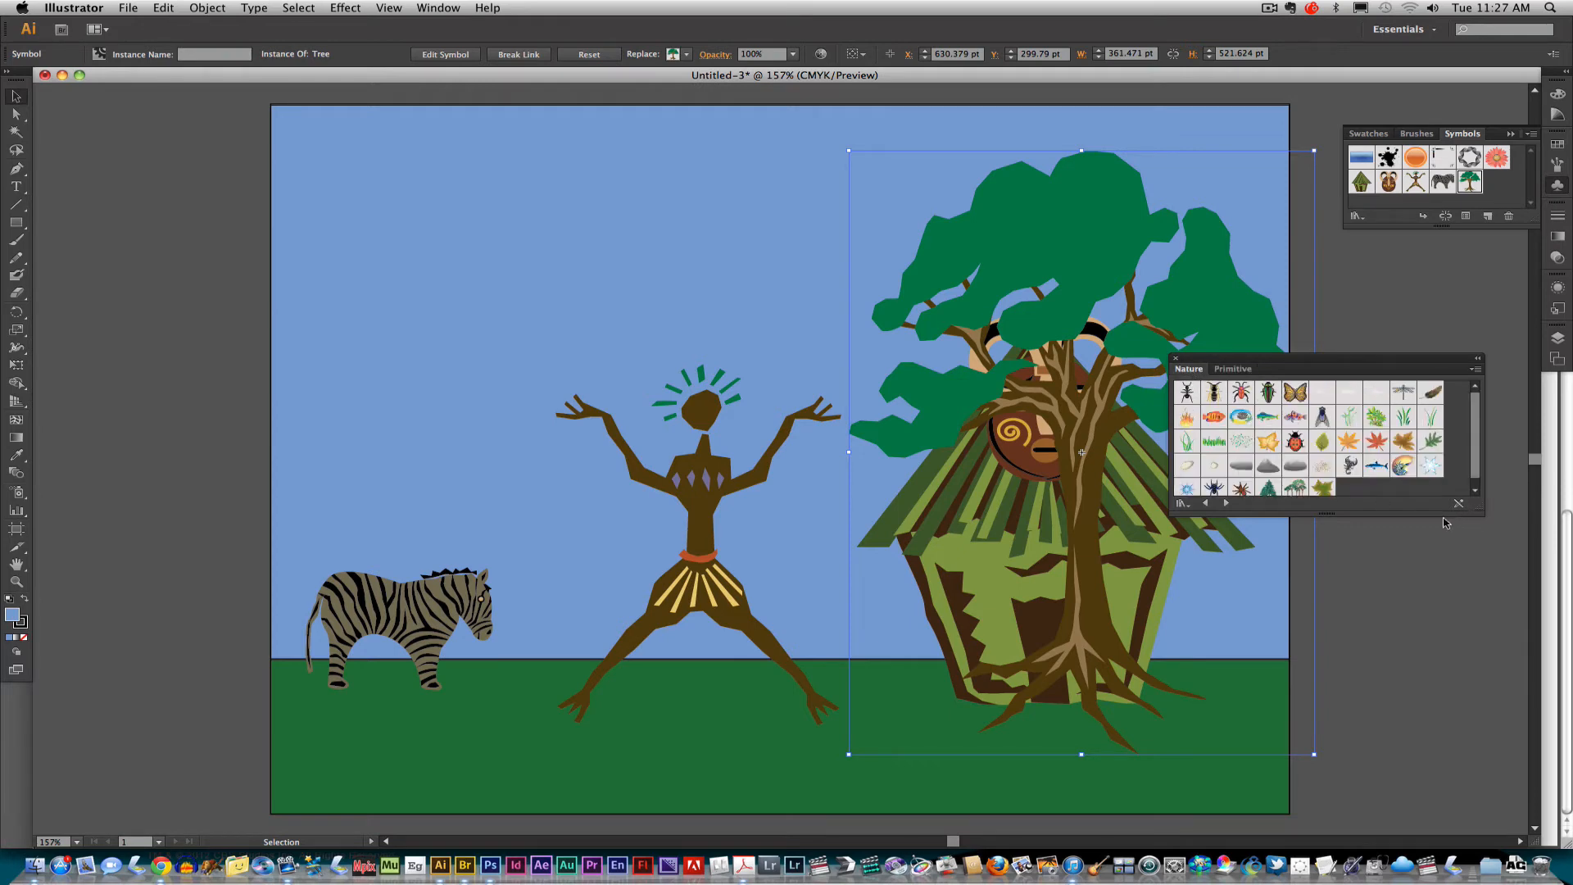
drag(1440, 511, 1437, 531)
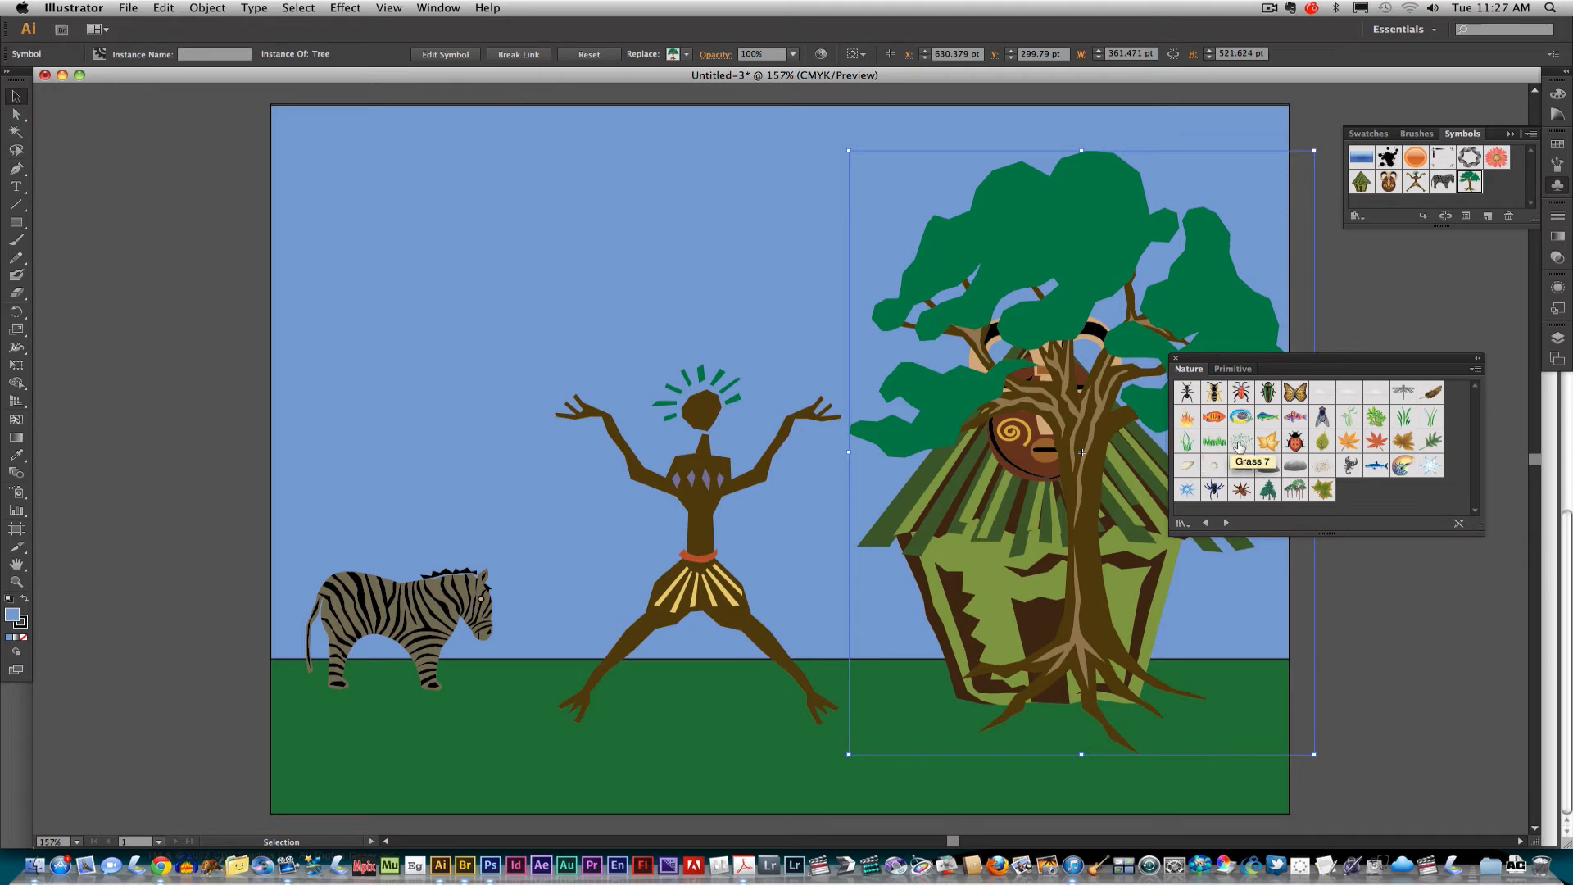
Place the Grass 4 symbol, enlarged to about 312 by 140 pt, over the zebra's legs and copy it across the horizon to the artboard's right edge.
drag(1215, 447, 328, 746)
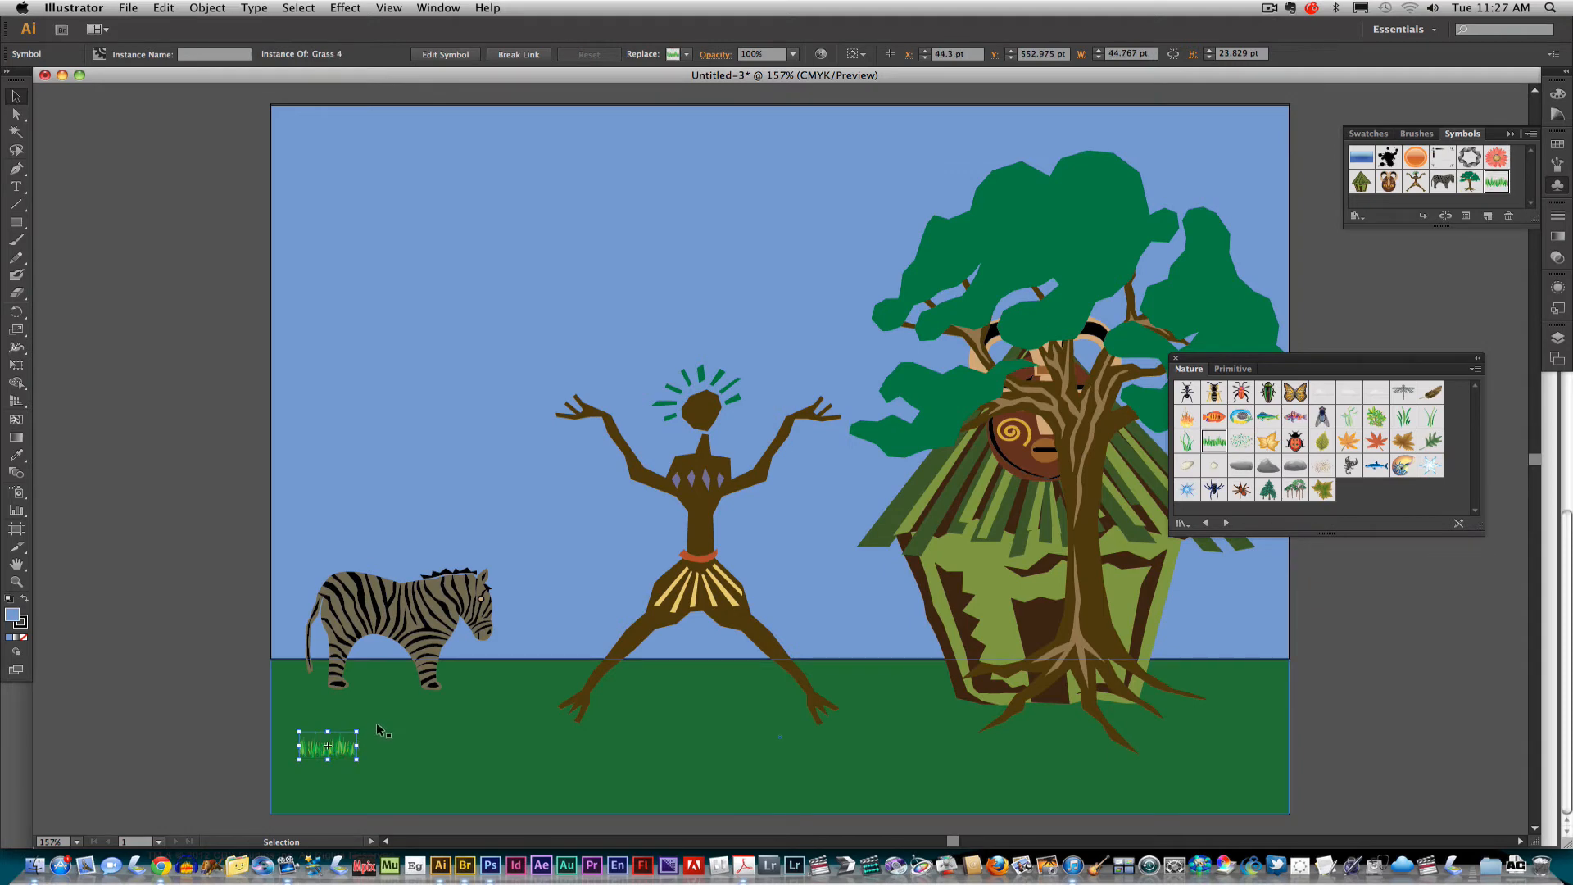
drag(358, 731, 701, 597)
drag(605, 693, 581, 682)
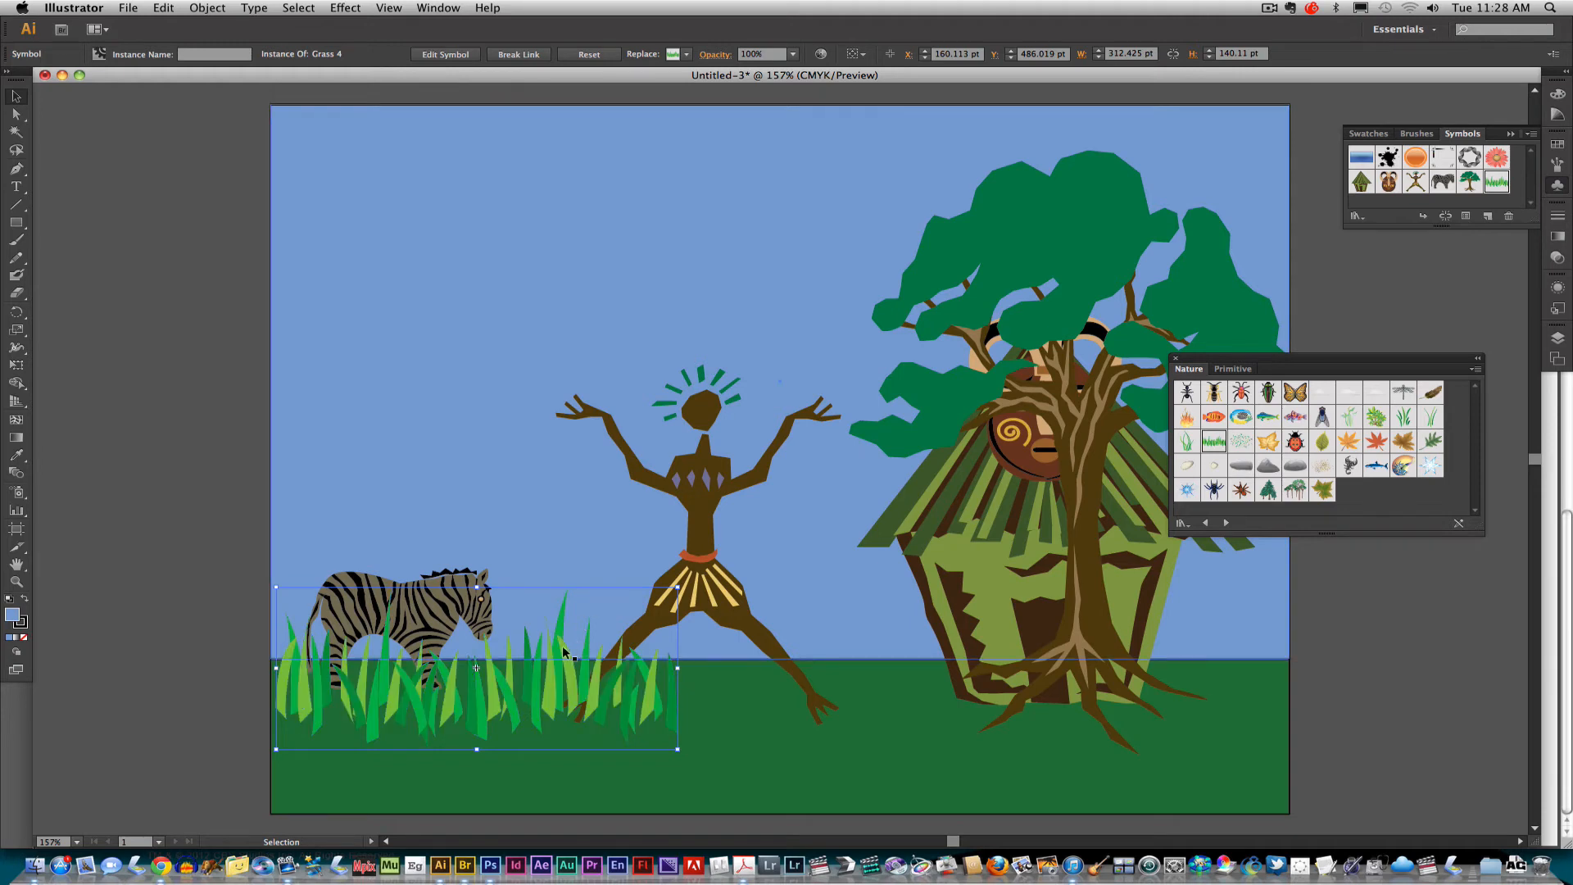
drag(576, 691, 934, 693)
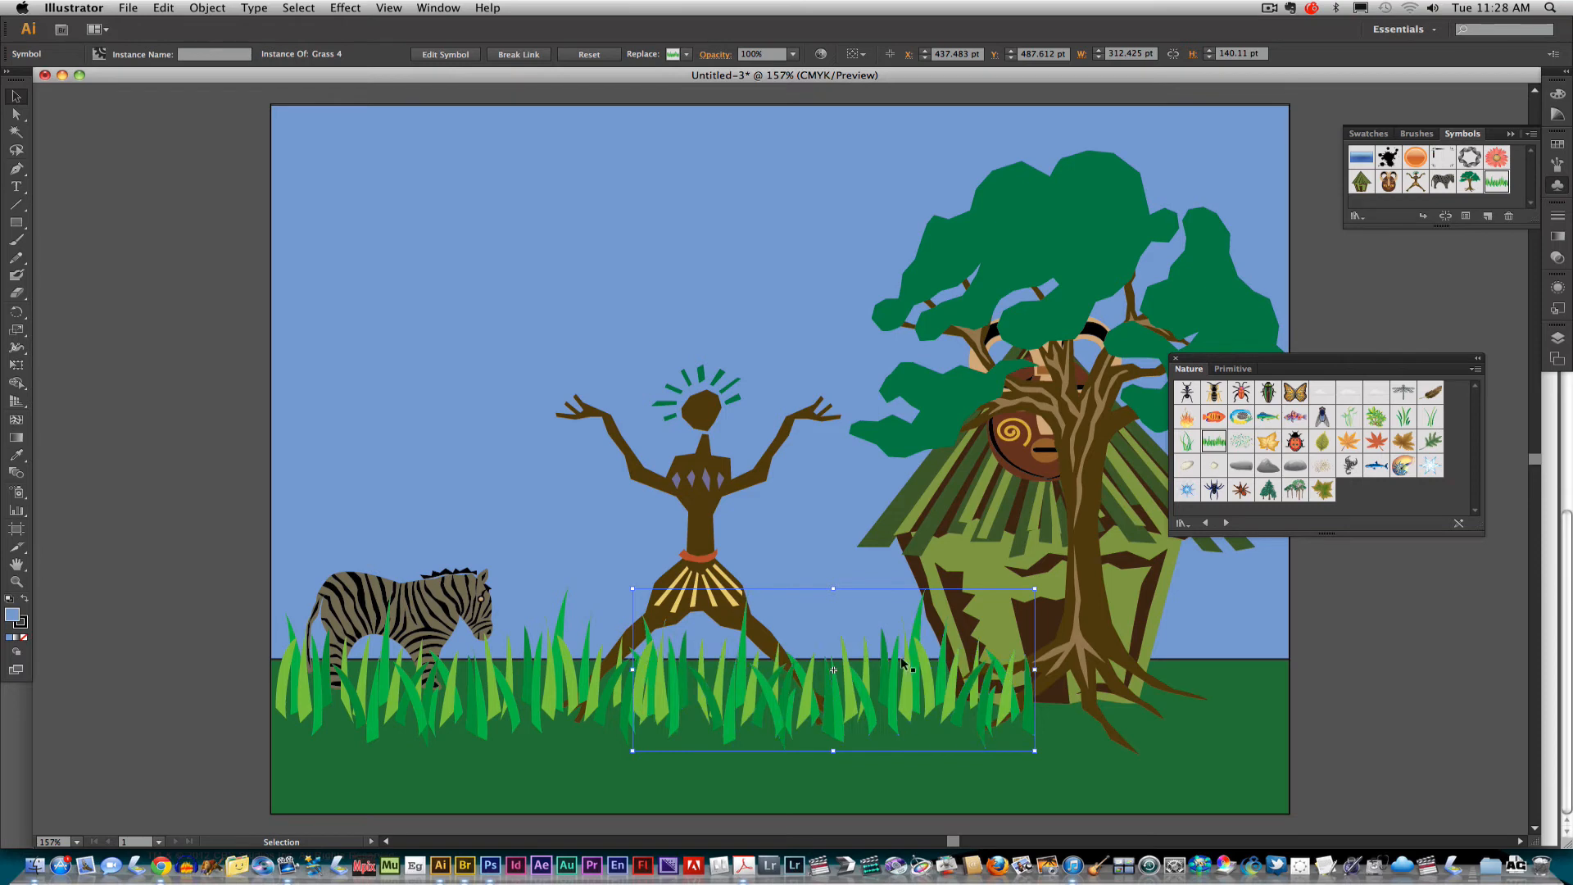
drag(886, 707, 1060, 678)
click(1043, 737)
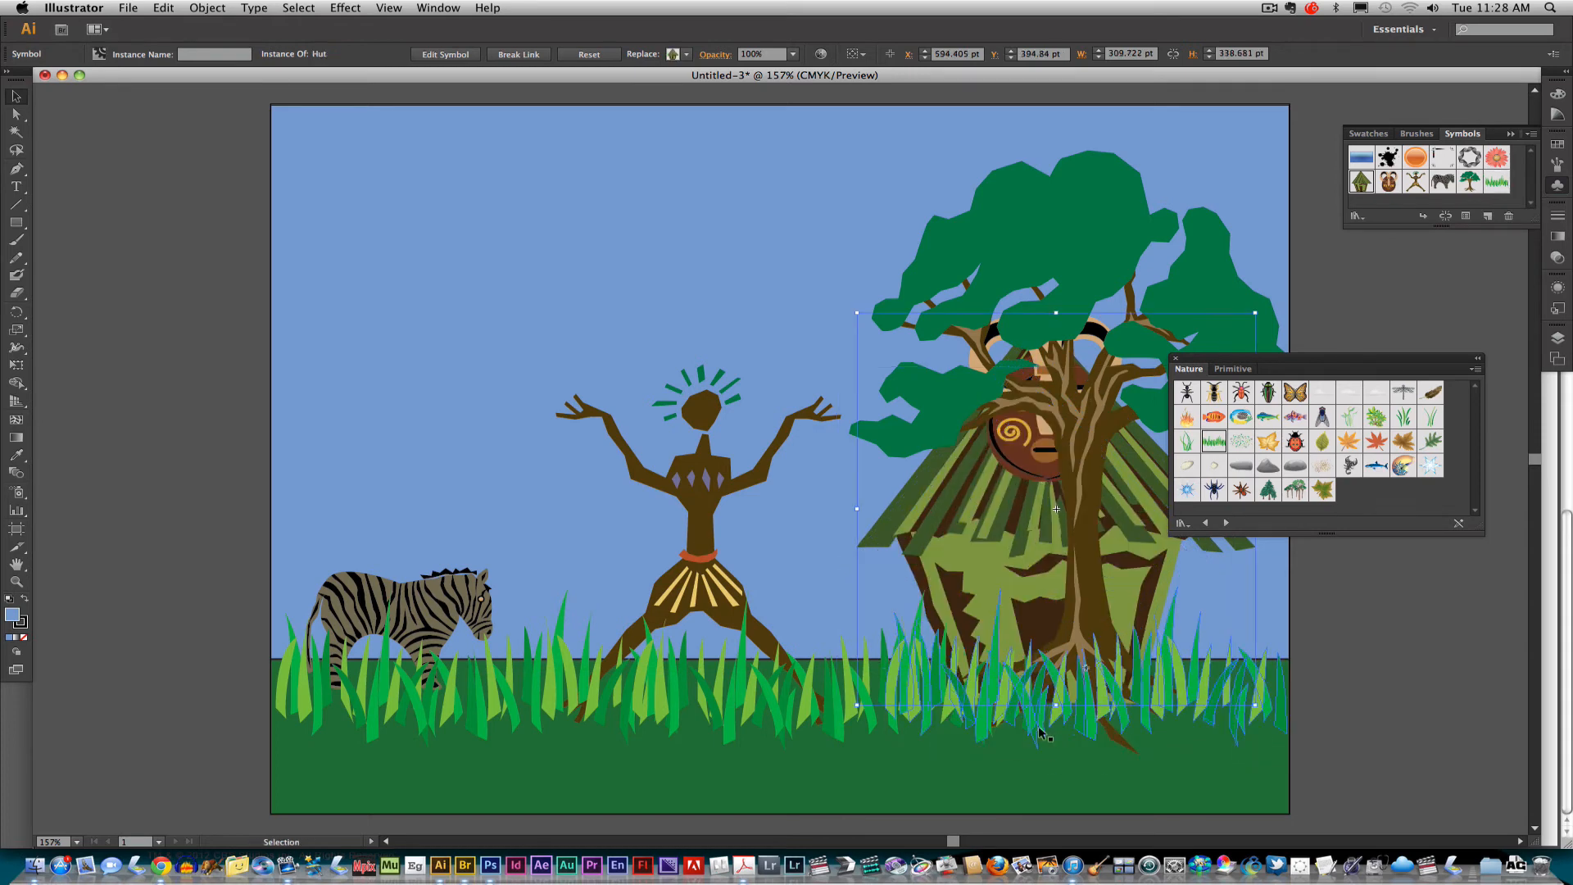
click(1331, 729)
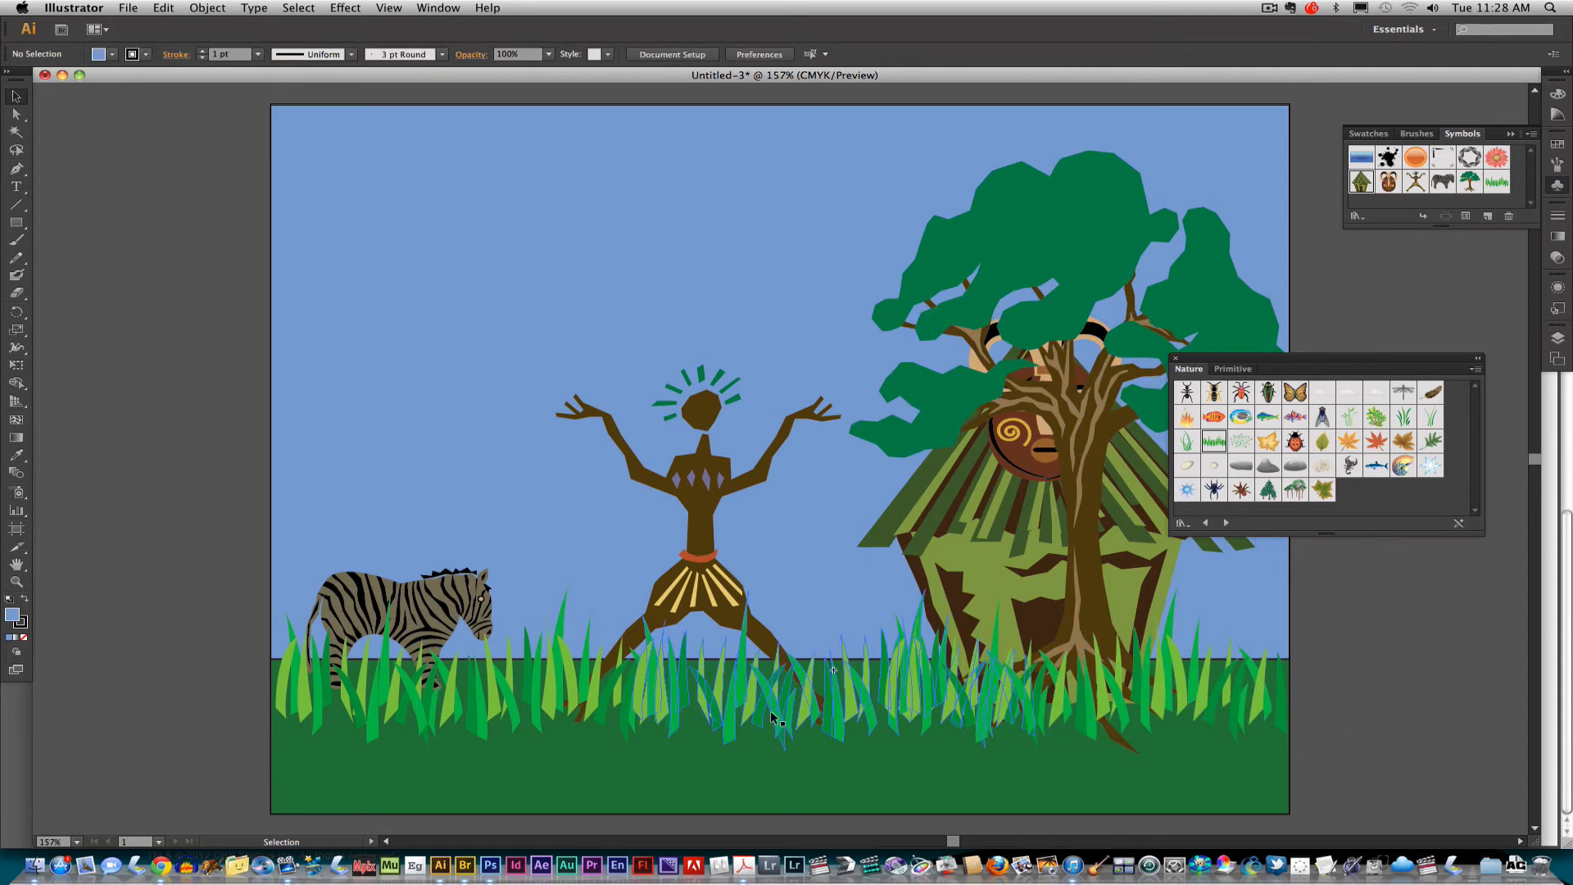
Duplicate the grass clumps into a lower, overlapping row that covers the ground across the full width of the artboard.
drag(752, 707, 1020, 774)
drag(1017, 773, 1014, 771)
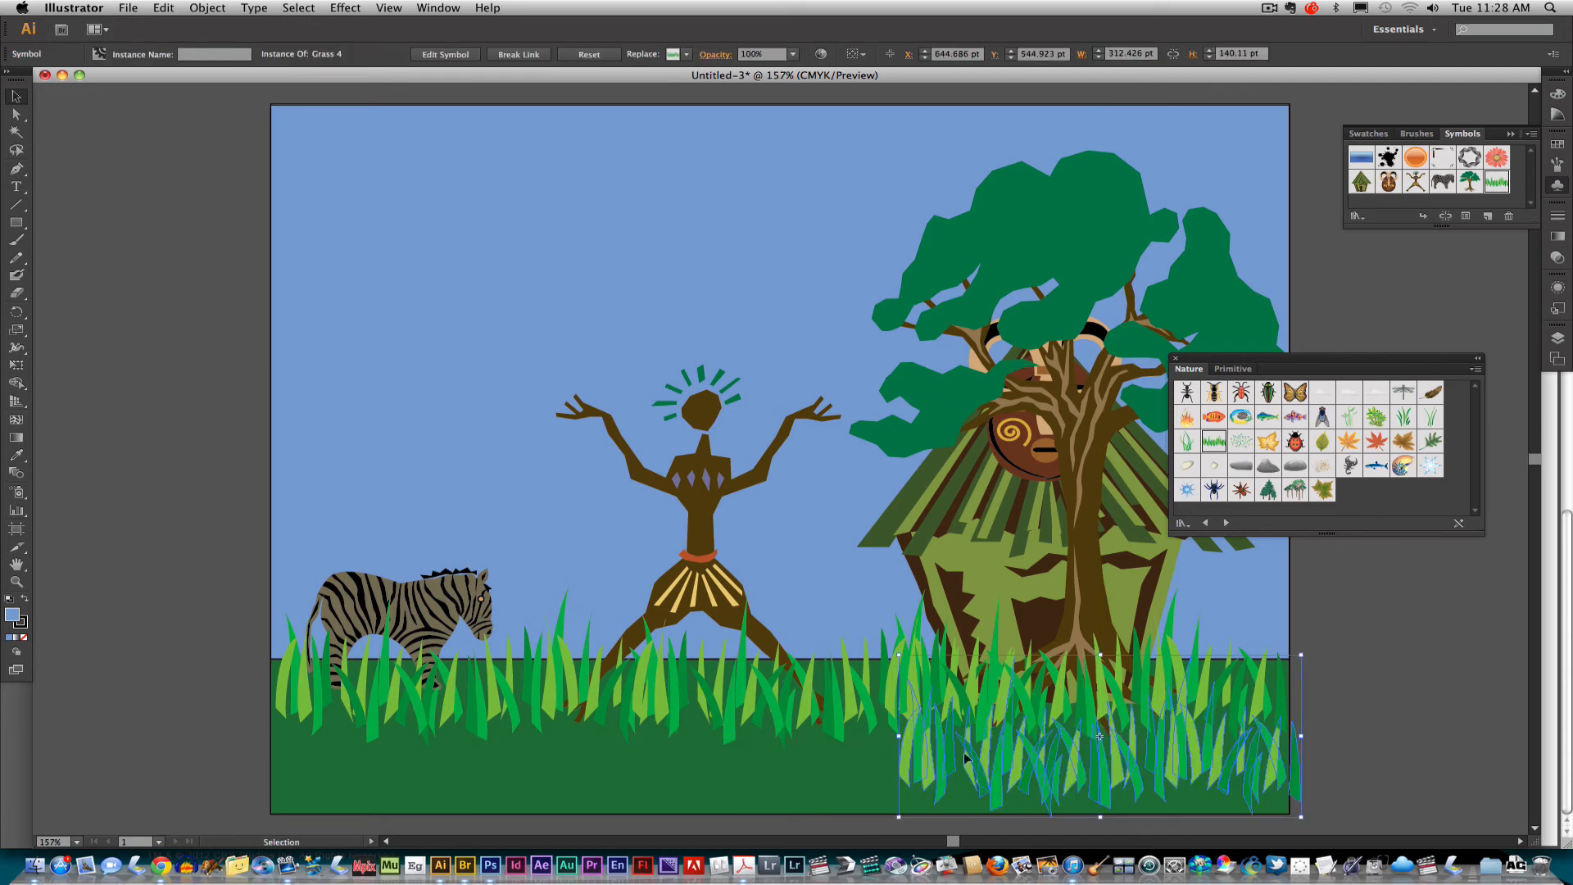
drag(769, 717, 480, 742)
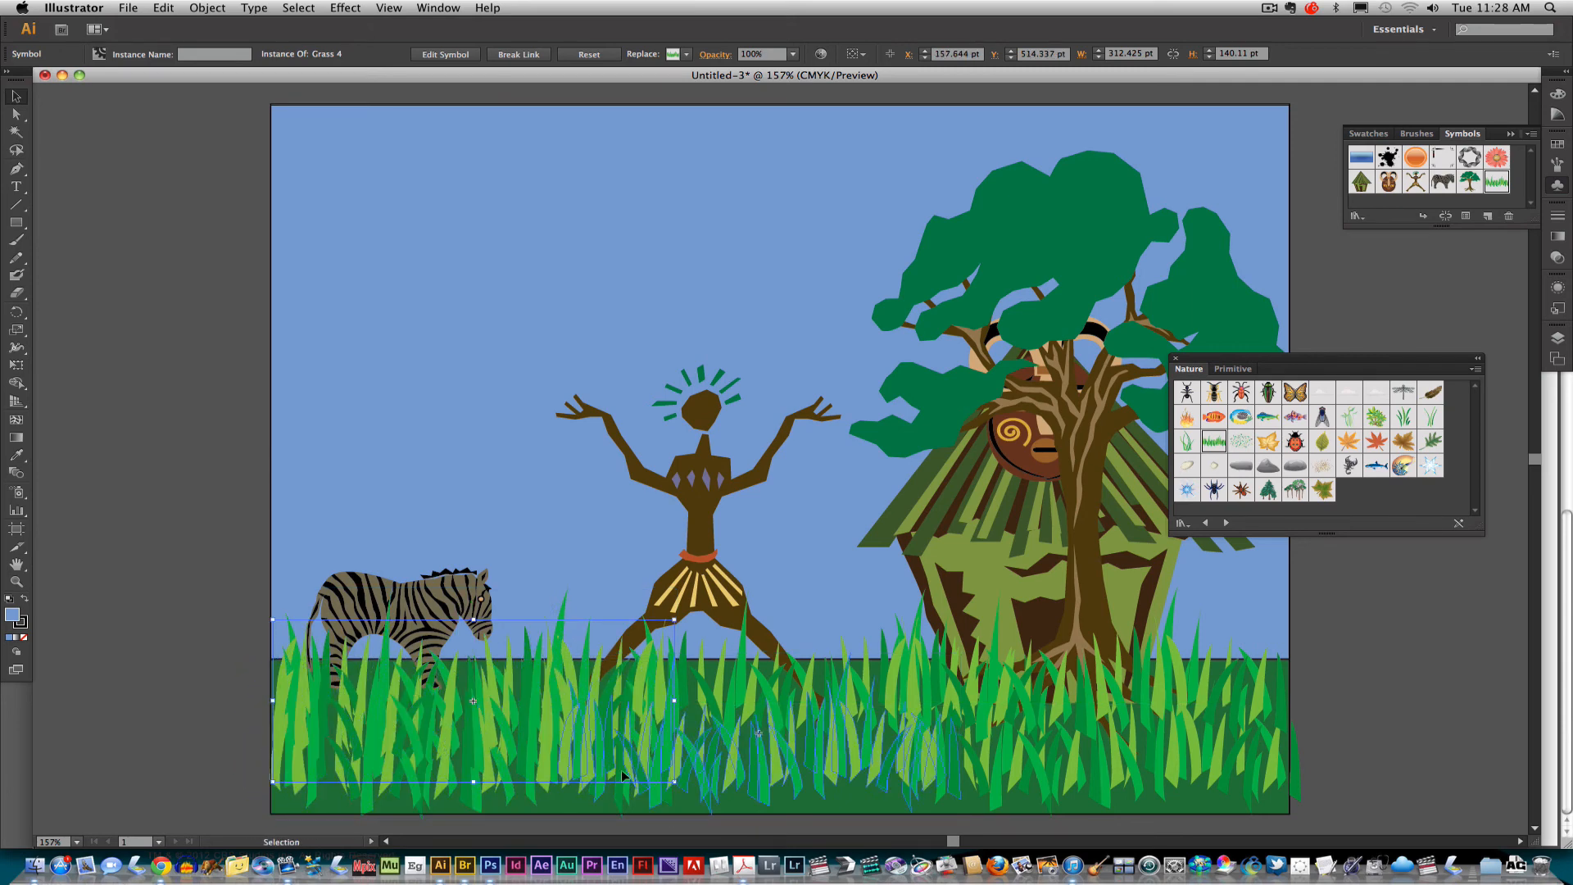
drag(771, 769, 785, 762)
drag(1053, 764, 594, 727)
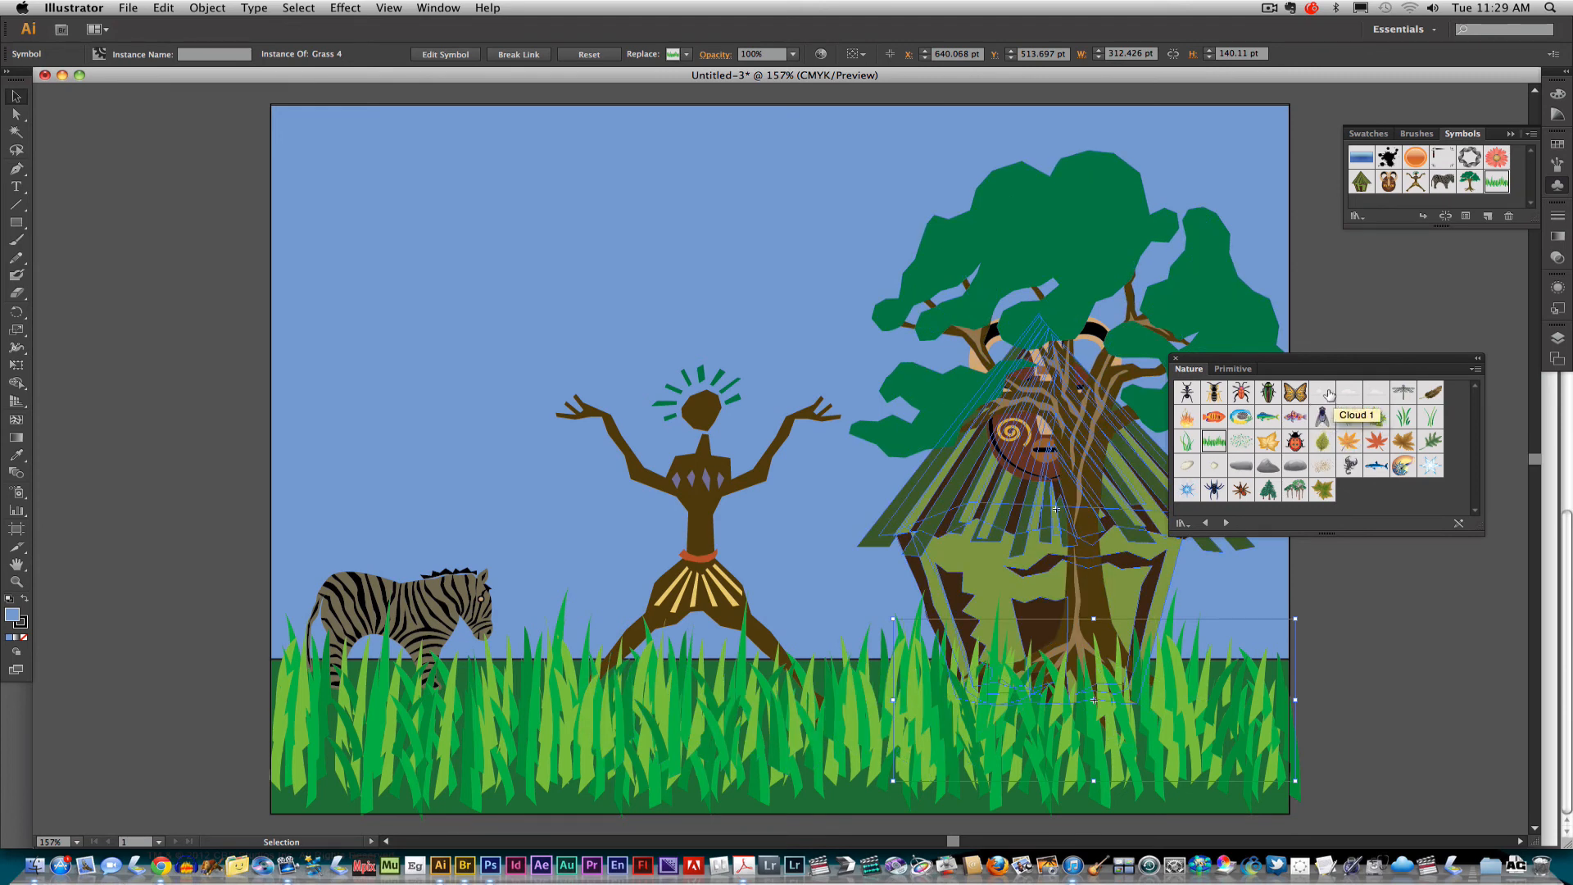
Place three cloud symbols from the Nature library along the top of the sky and enlarge the middle one to about 124 by 61 pt.
drag(1325, 396, 394, 178)
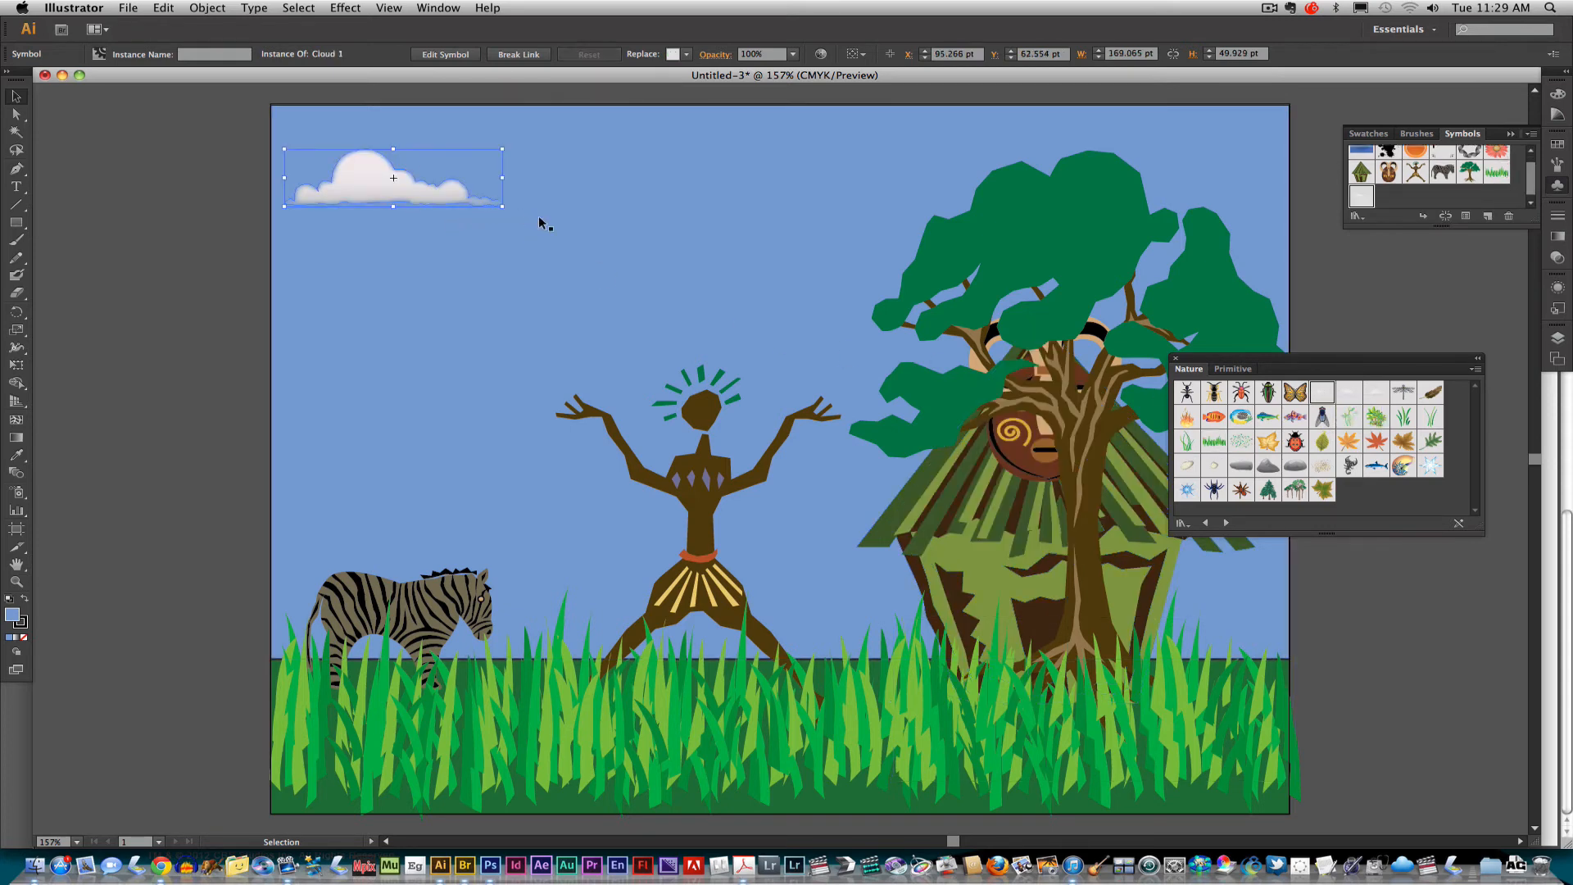
drag(1350, 395, 746, 158)
drag(1376, 391, 1262, 190)
click(750, 160)
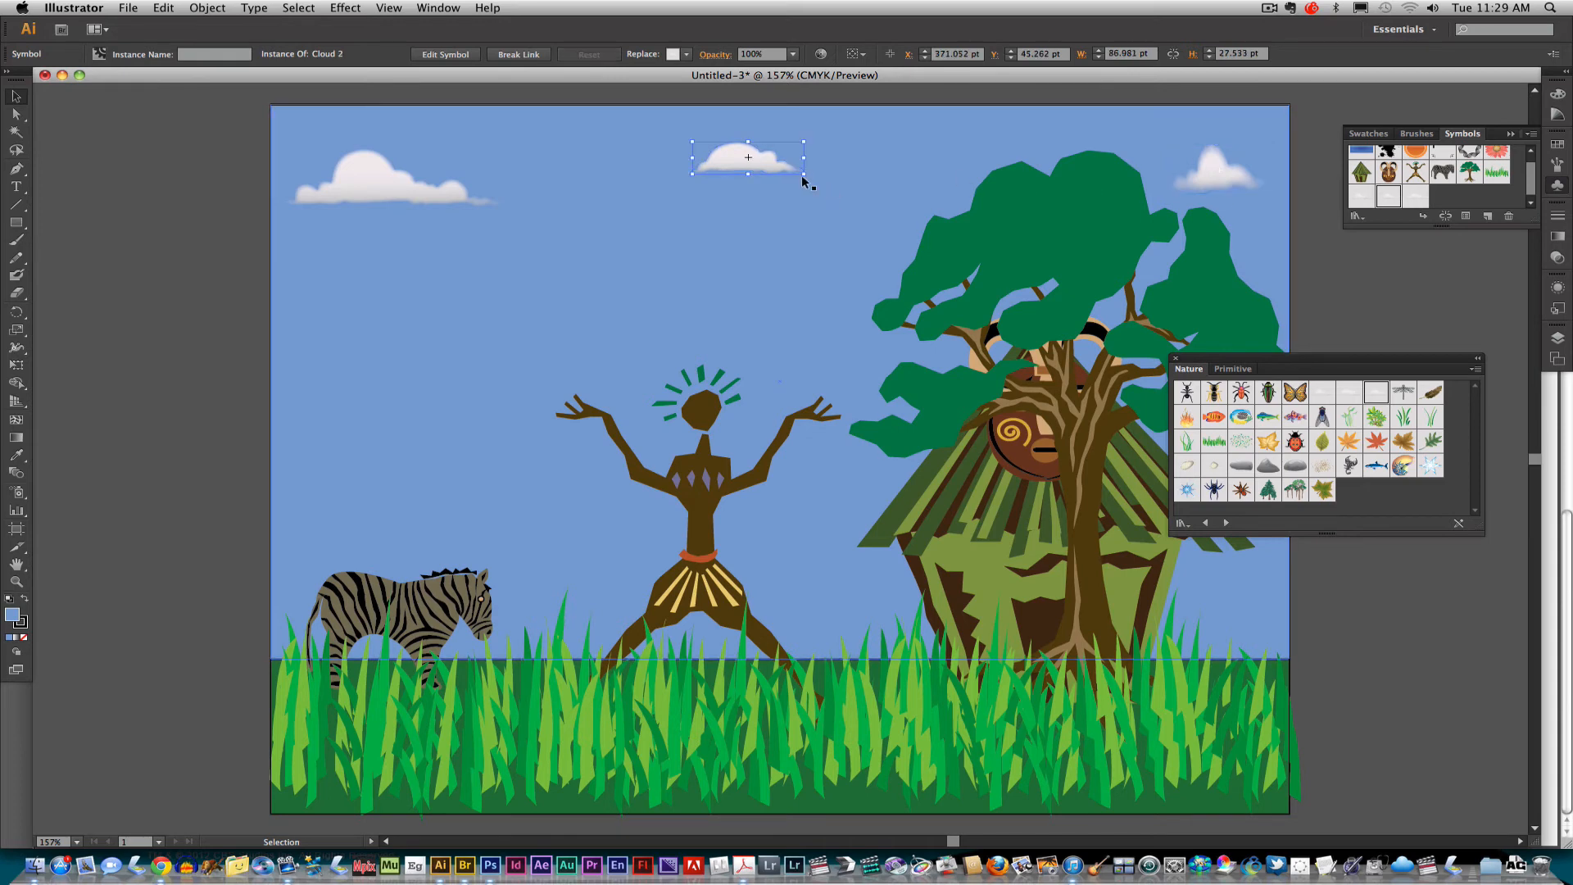
mouse_move(803, 174)
mouse_down()
mouse_move(847, 210)
mouse_move(774, 181)
mouse_move(799, 193)
mouse_up()
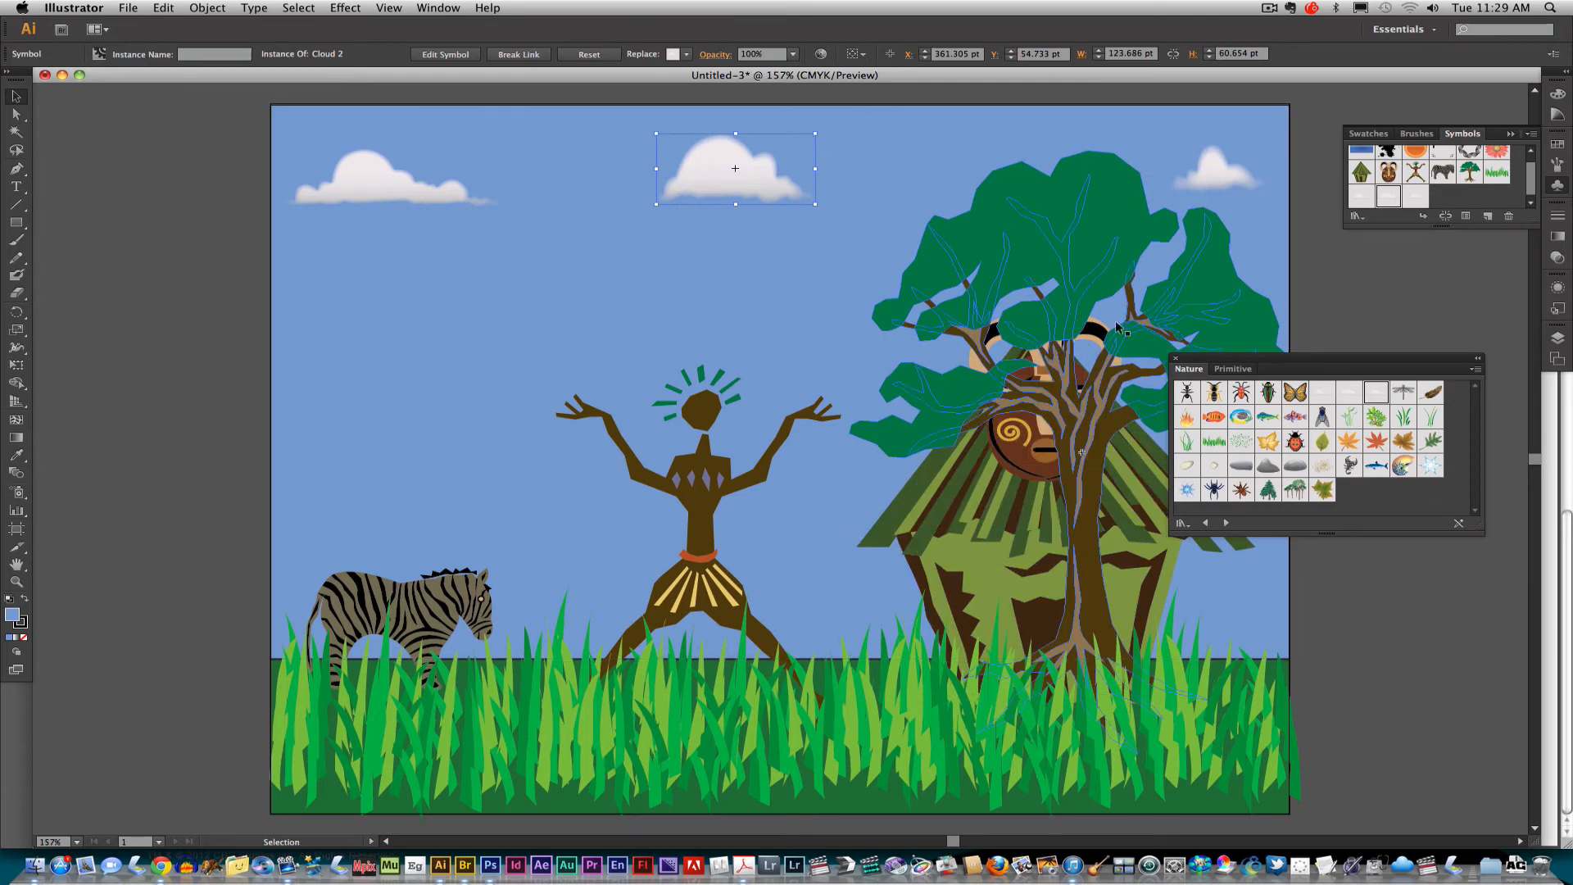
Move the tree left between the stick figure and the hut, and send it backward behind the figure, mask and hut.
drag(1099, 237, 932, 248)
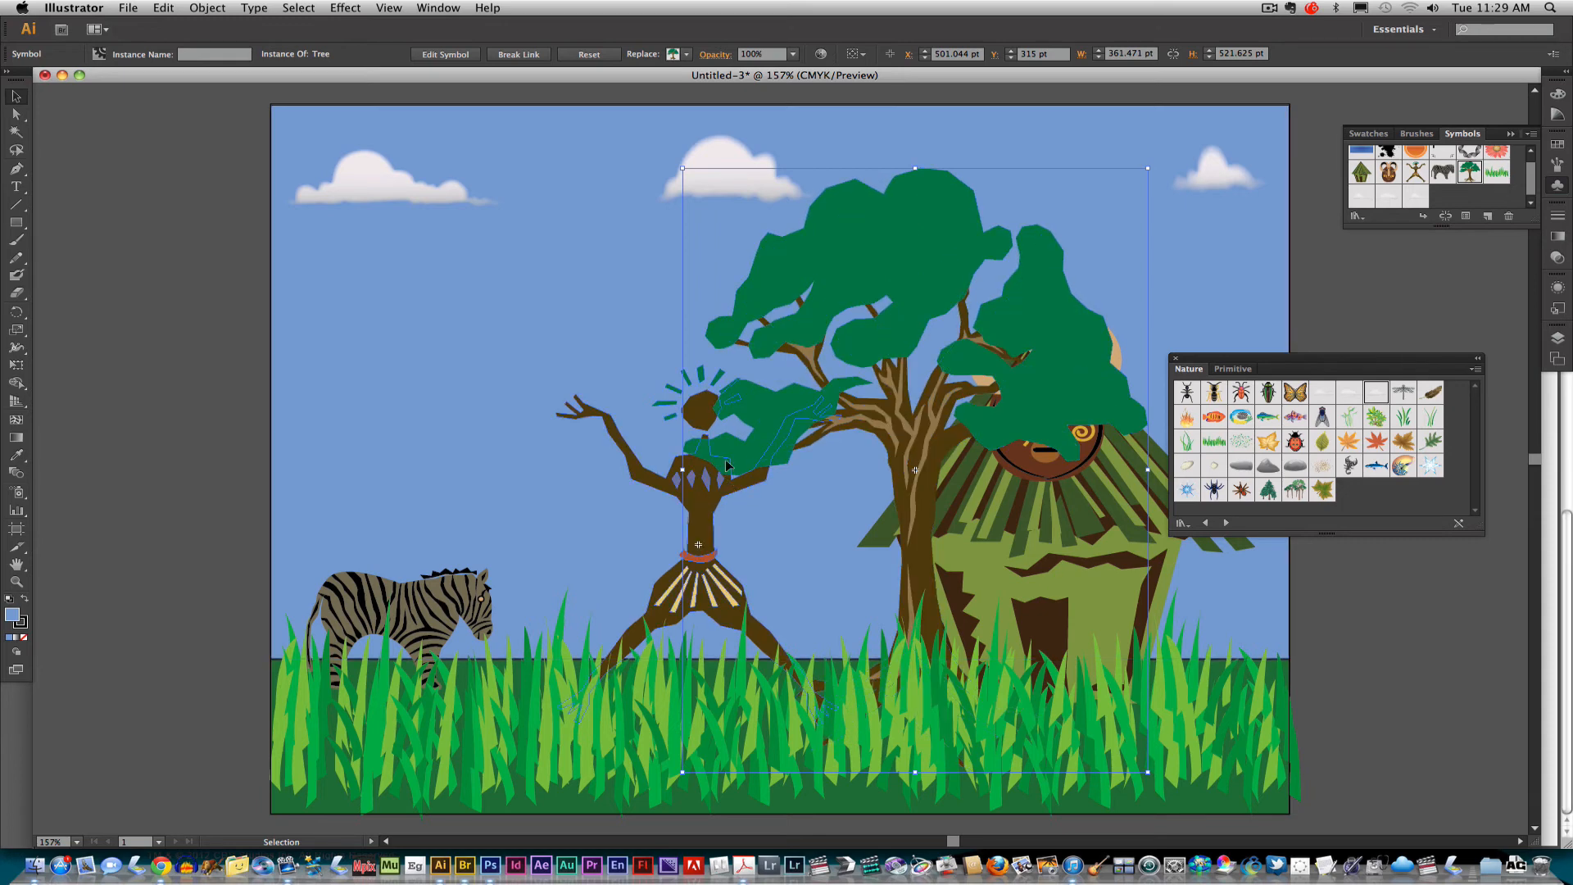
right_click(923, 263)
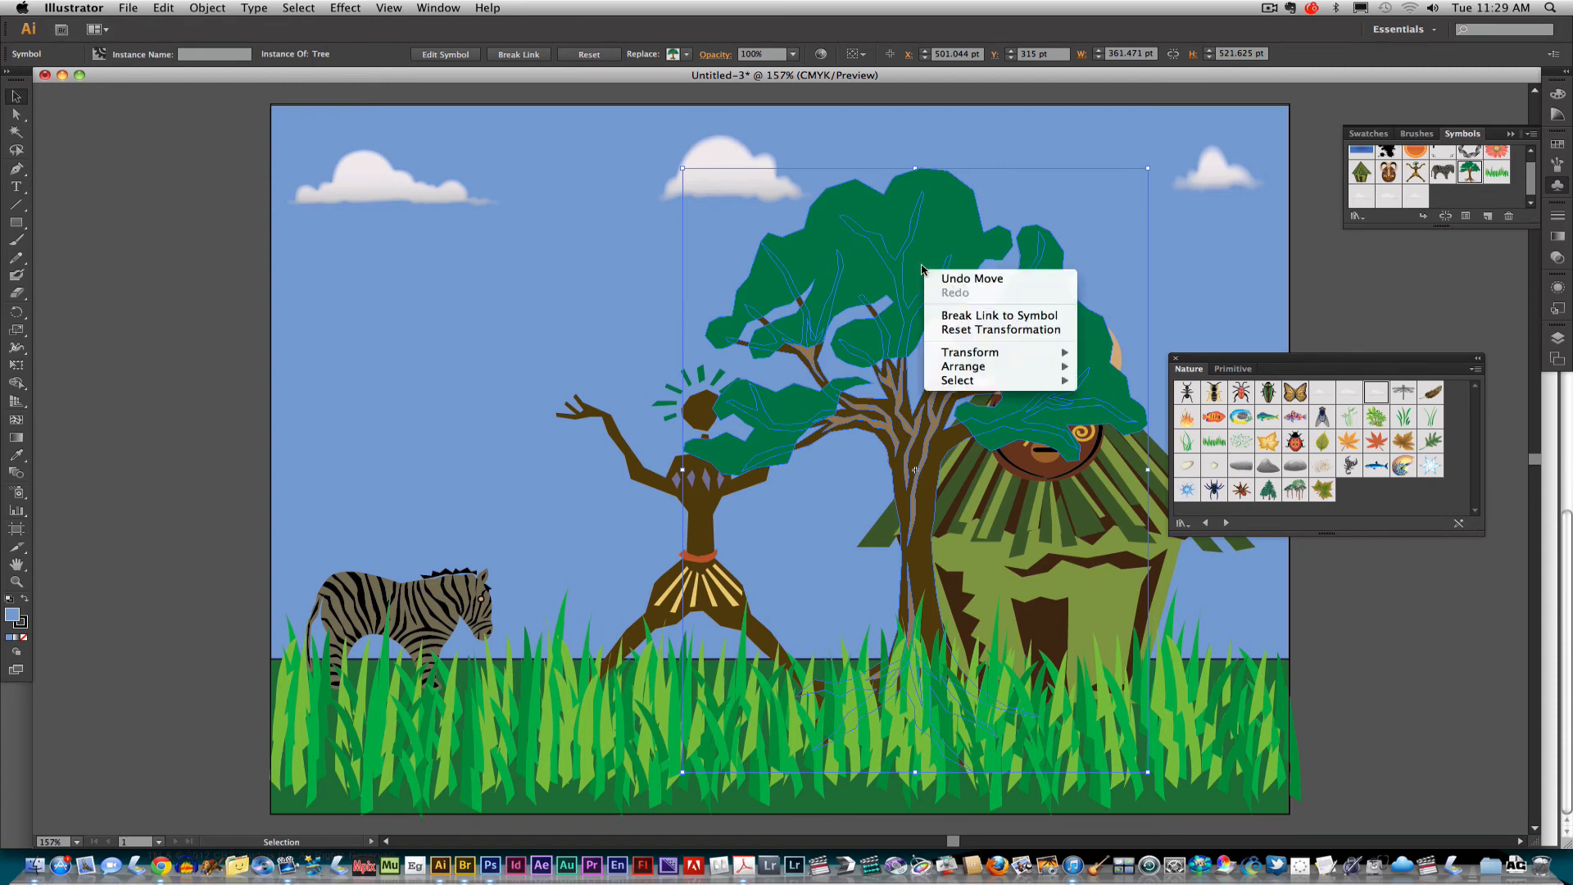
mouse_move(939, 361)
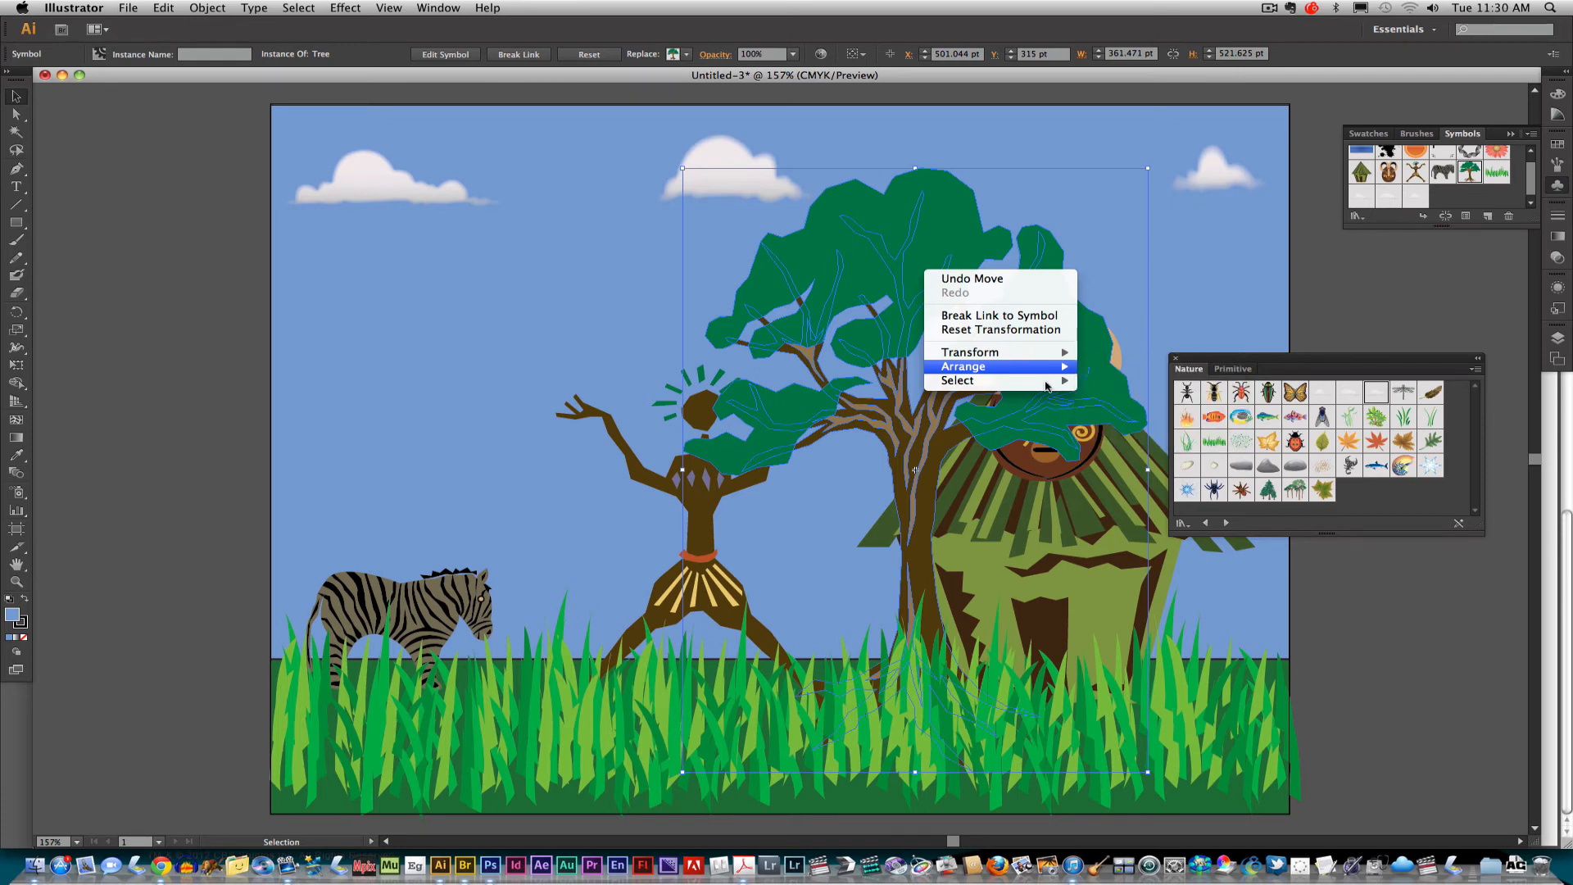
click(917, 237)
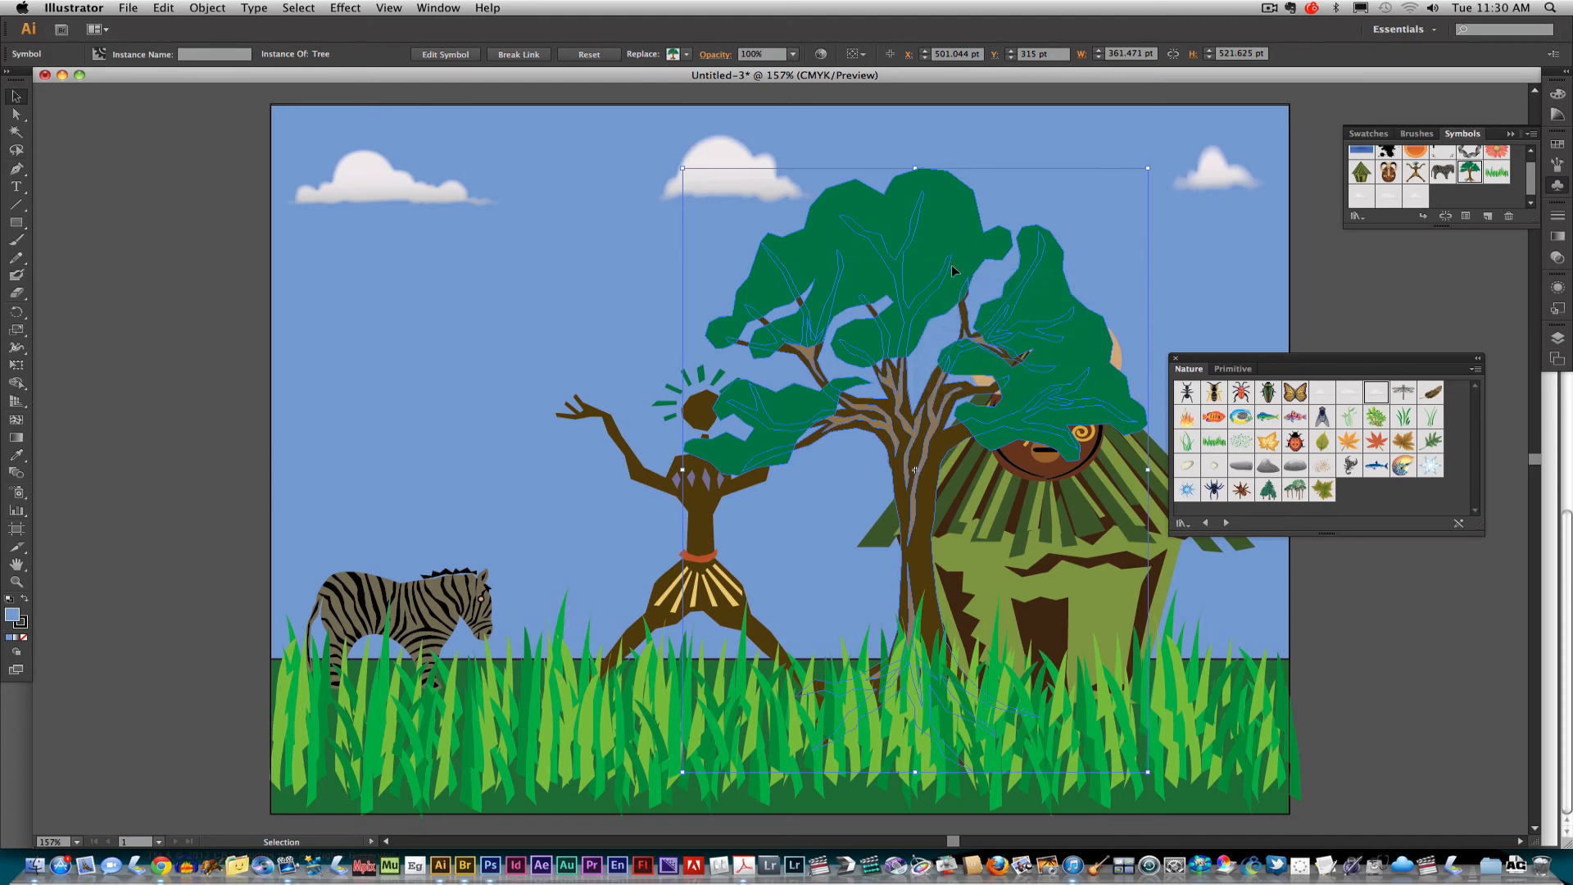
key(a)
key(super+bracketleft)
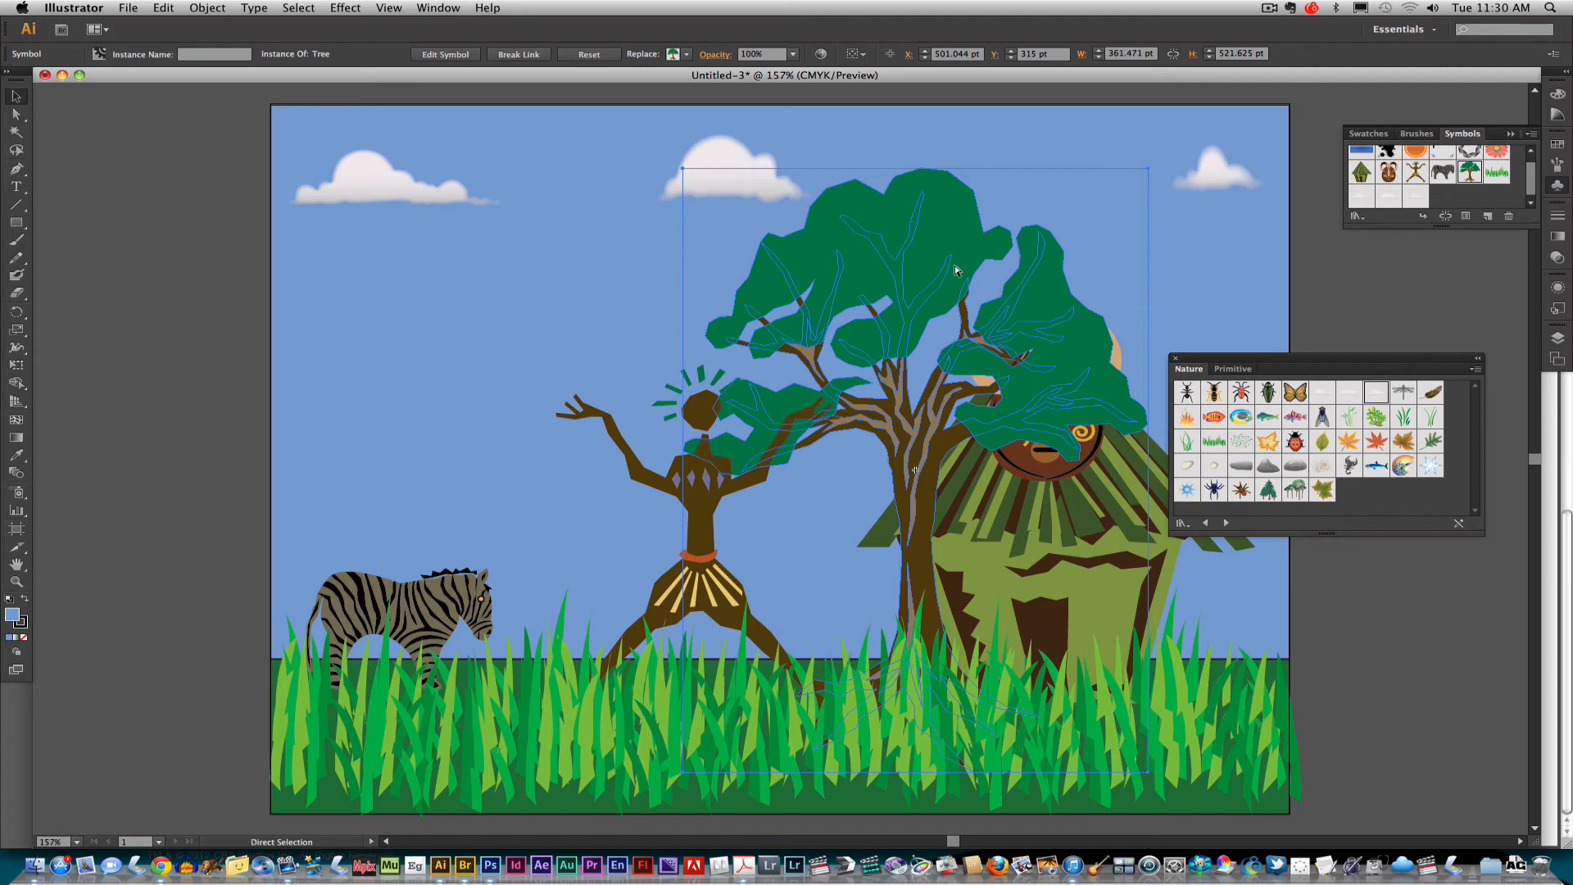
key(super+bracketleft)
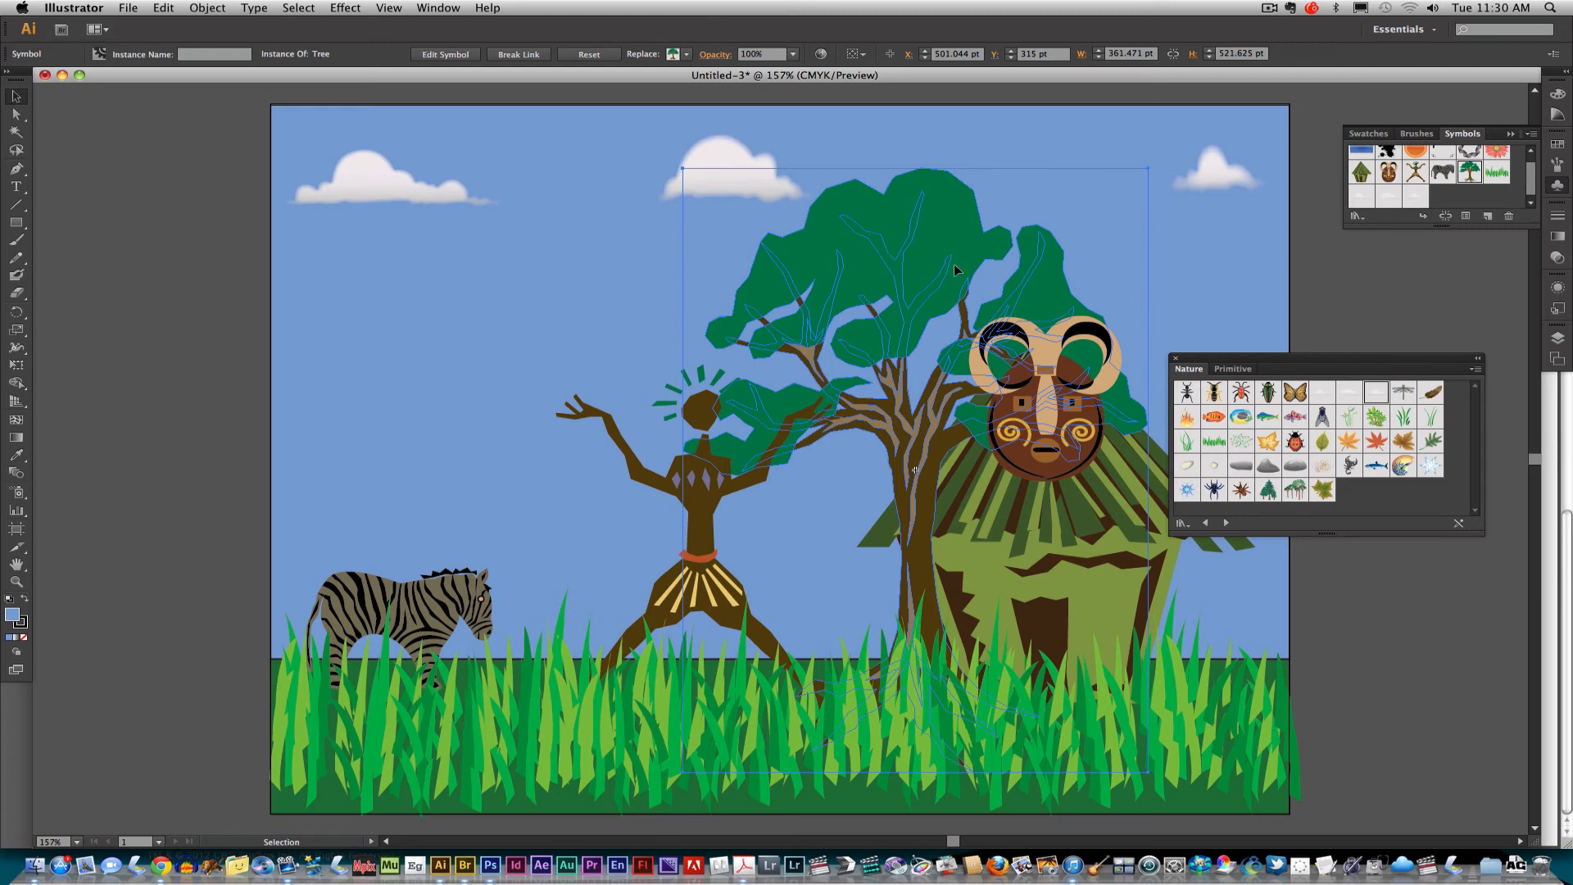
key(super+bracketleft)
key(v)
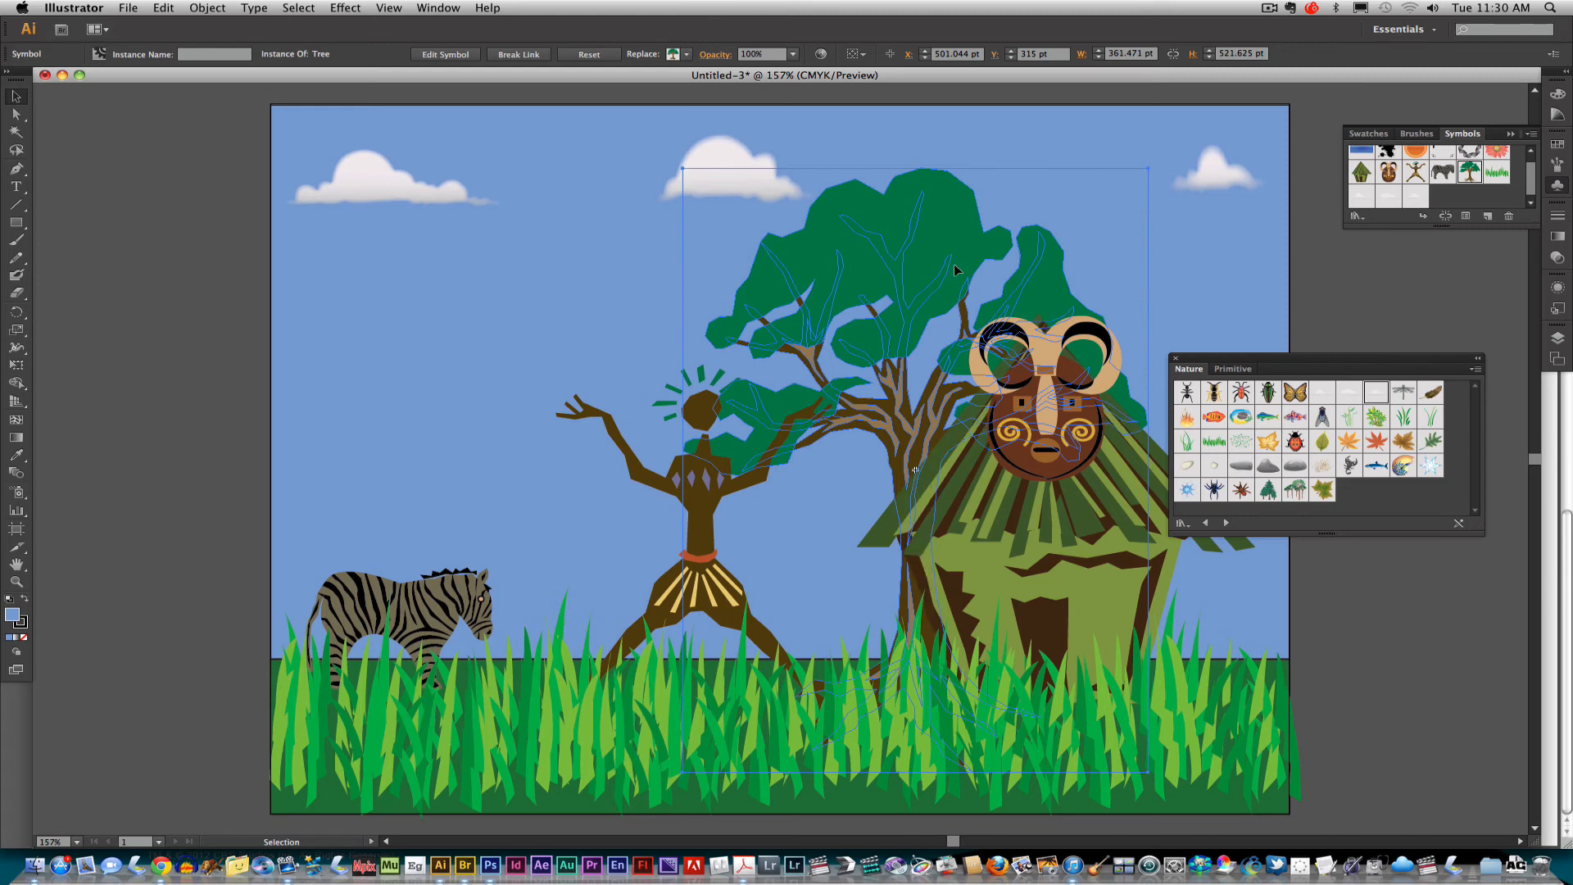
Move the tree slightly left, away from the mask and hut, and deselect it.
click(141, 391)
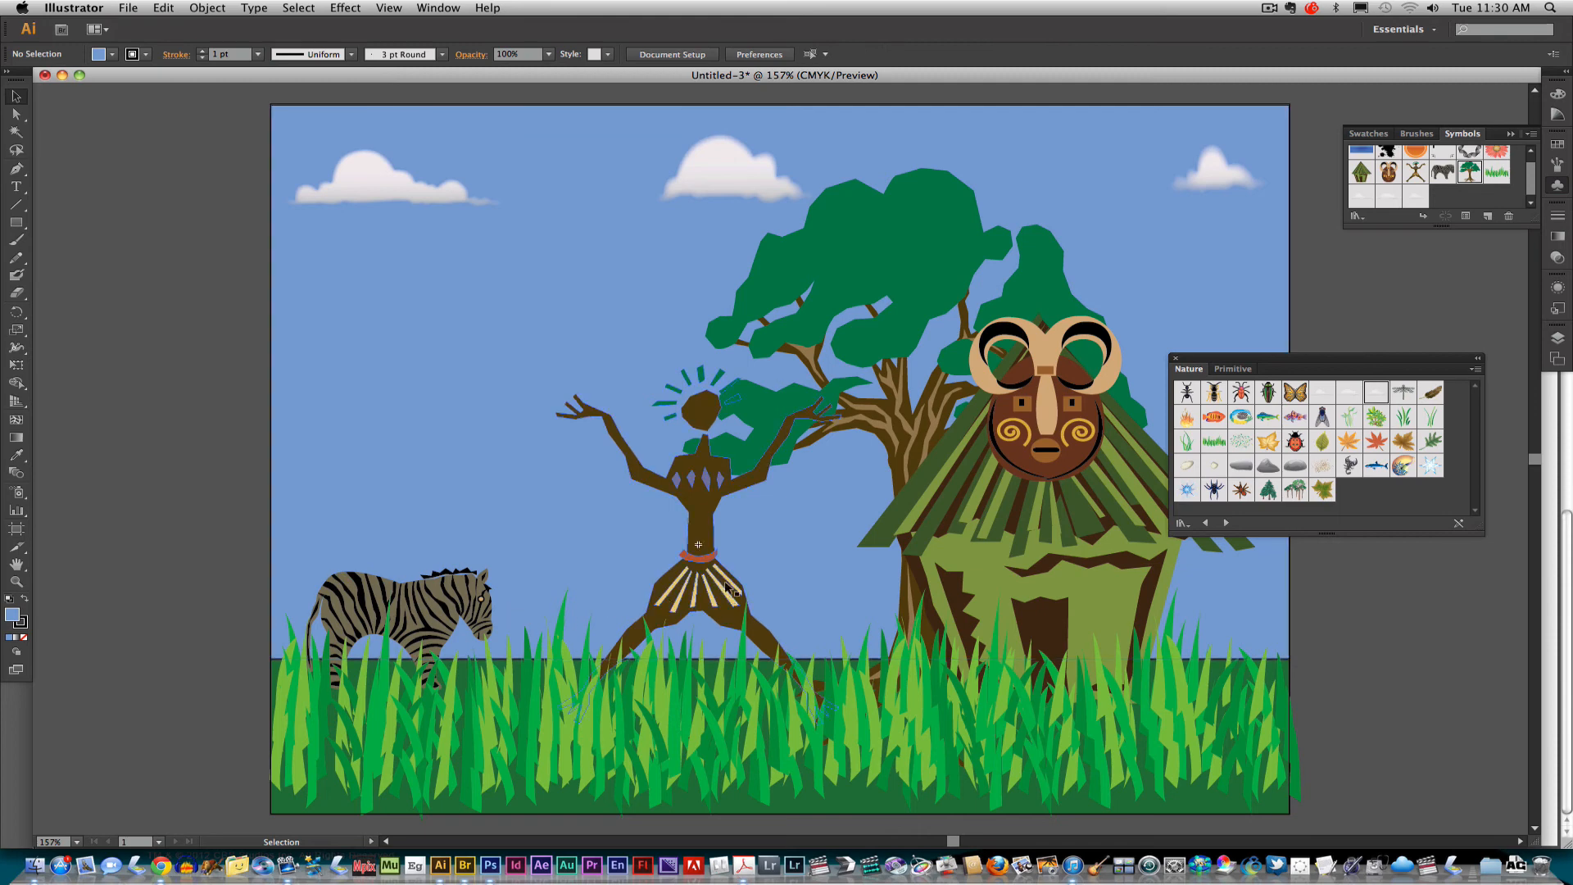
drag(936, 276, 910, 294)
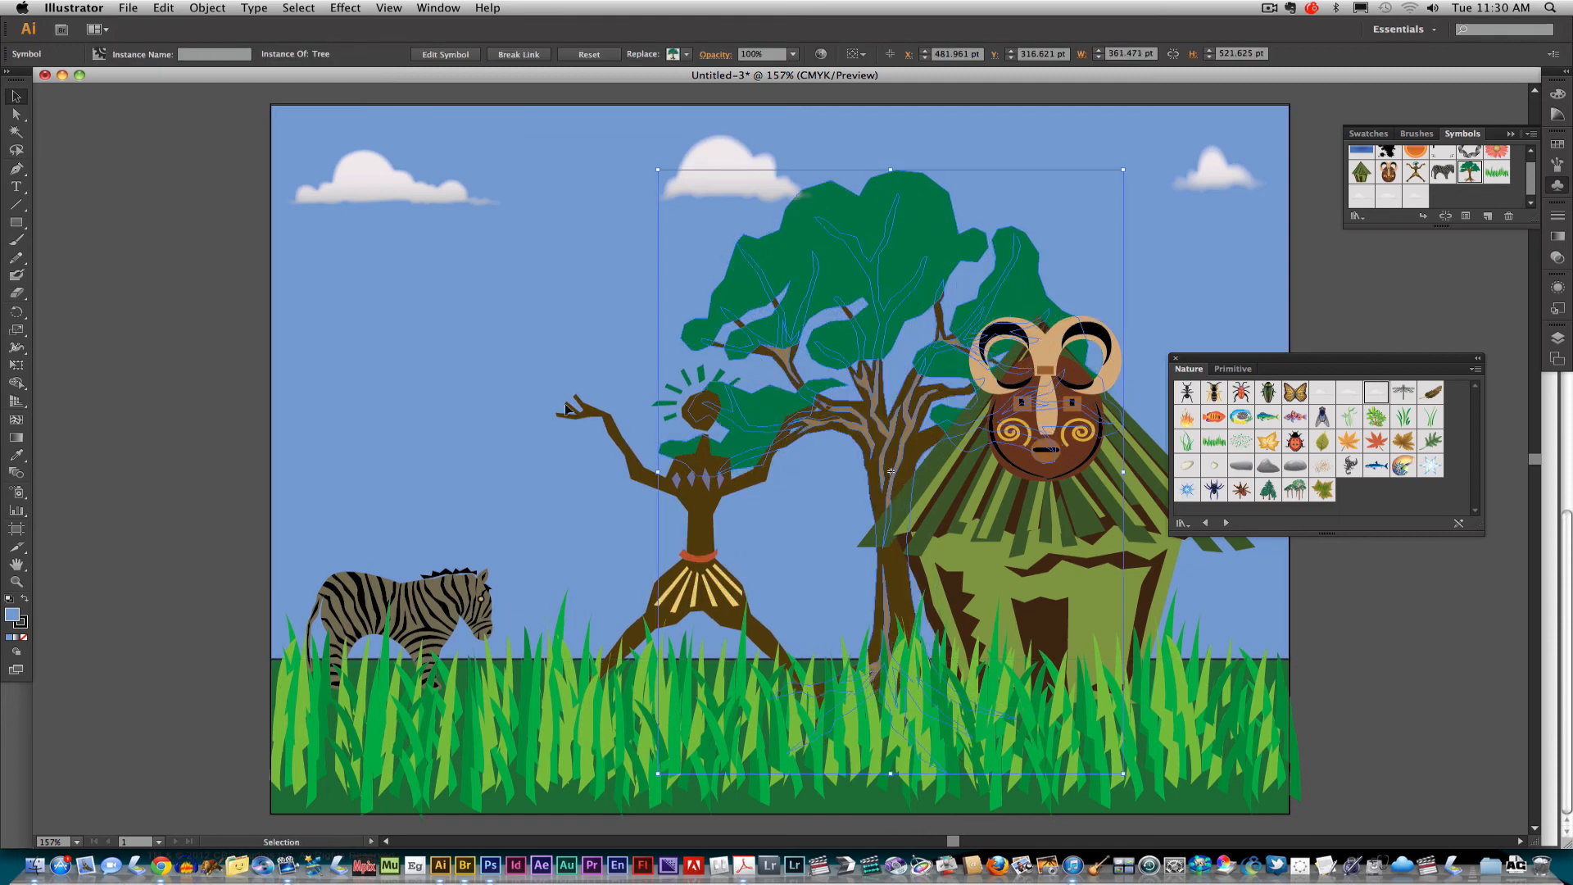
click(135, 431)
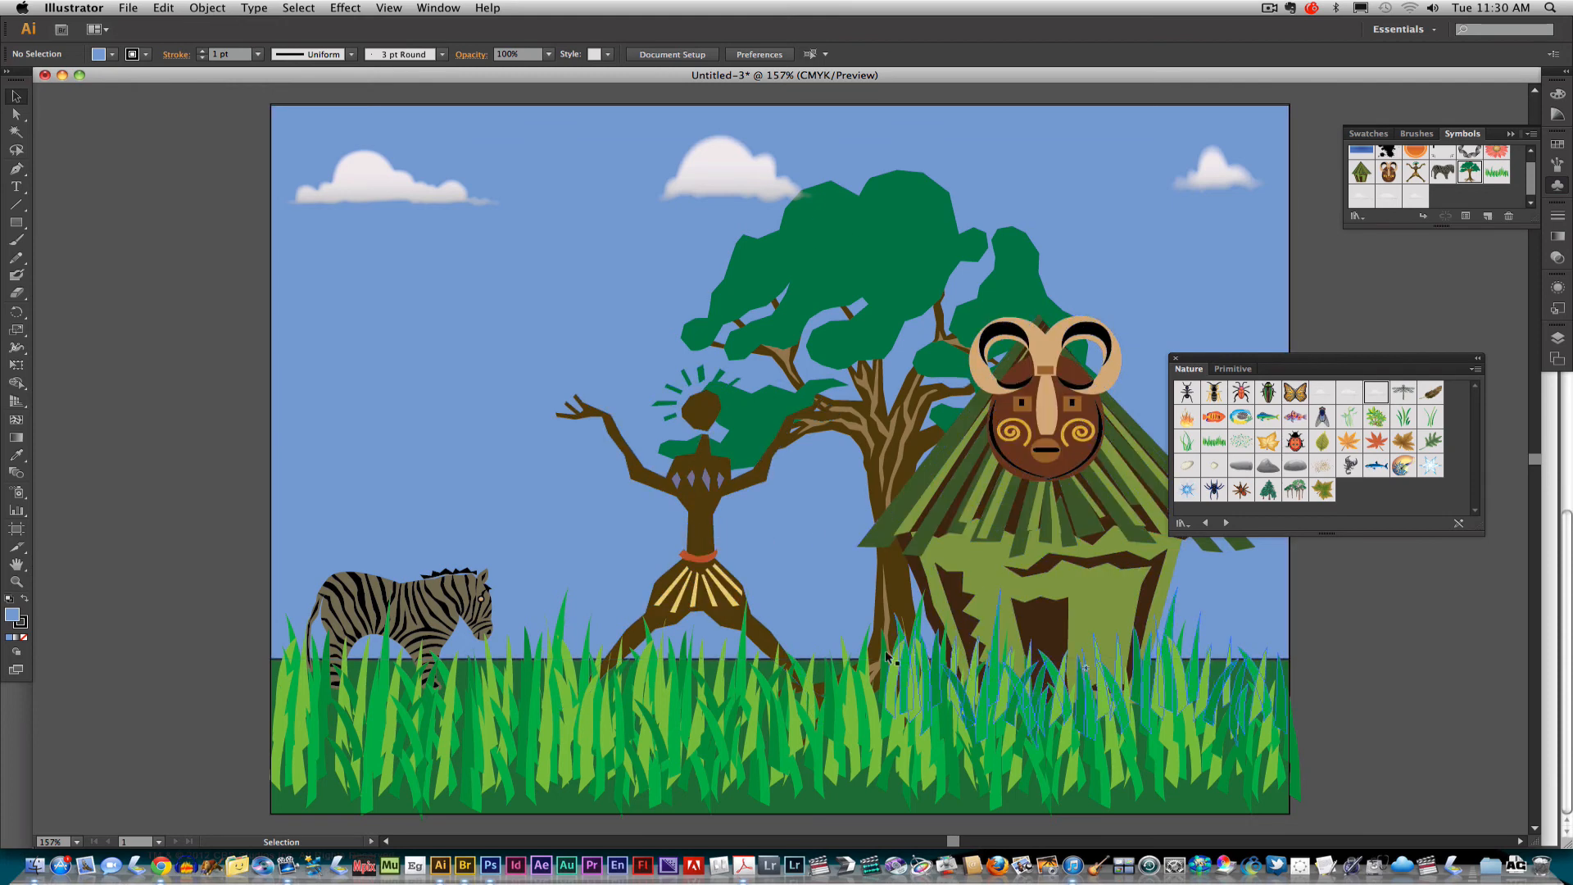
Bring the tree forward in front of the stick figure, mask and hut, and deselect it.
click(937, 283)
key(a)
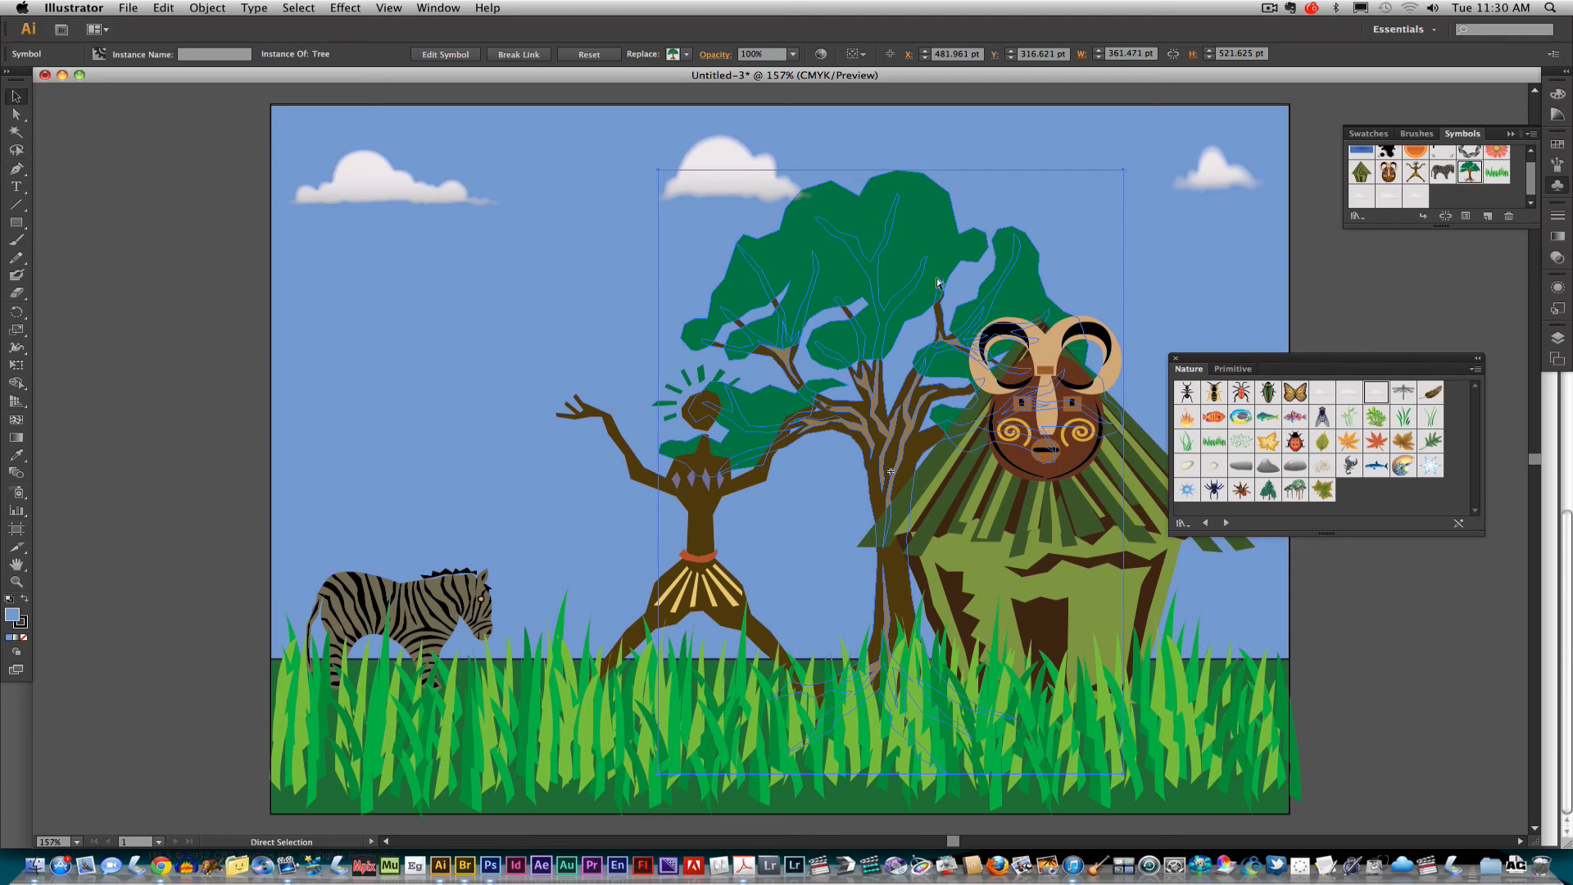
key(super+shift+bracketright)
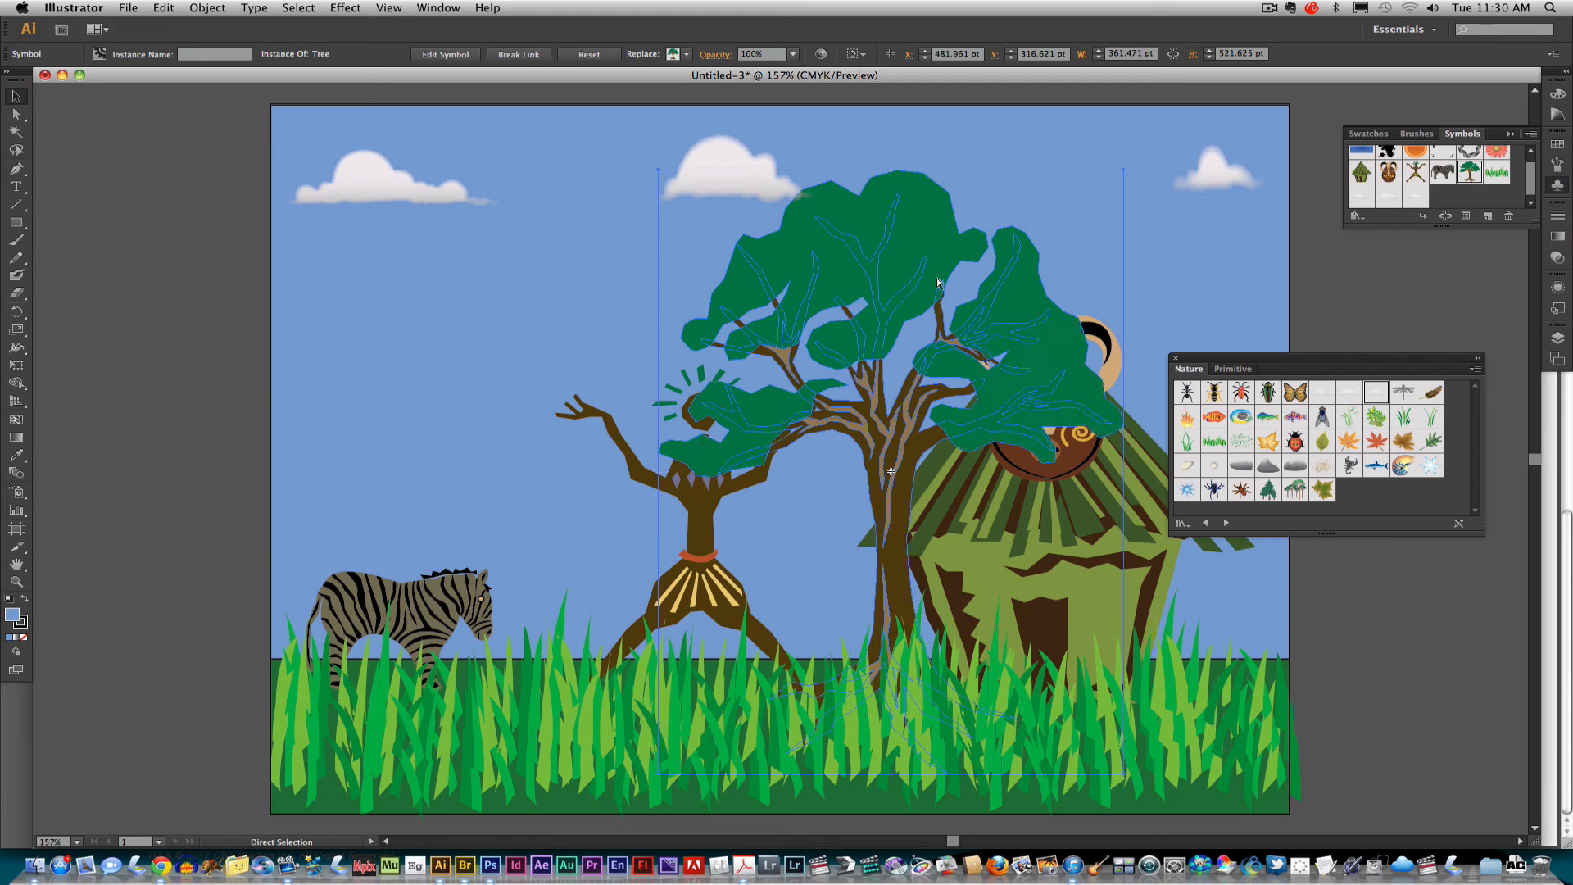
key(v)
click(121, 394)
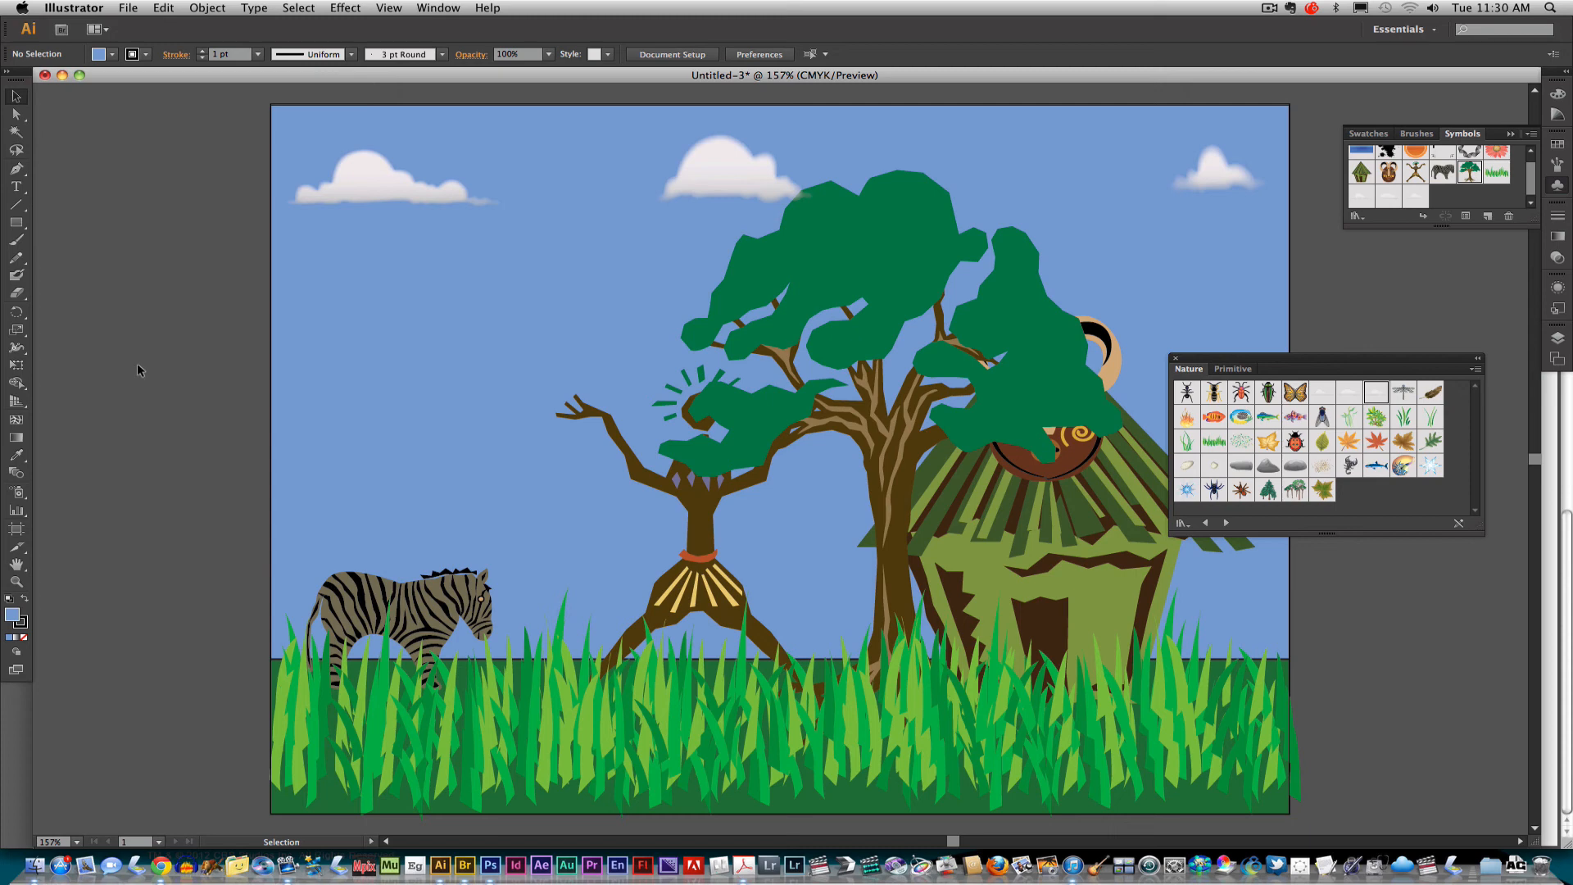
Shift the tree slightly down and send it backward until it sits behind the stick figure, mask and hut.
key(a)
key(v)
click(880, 297)
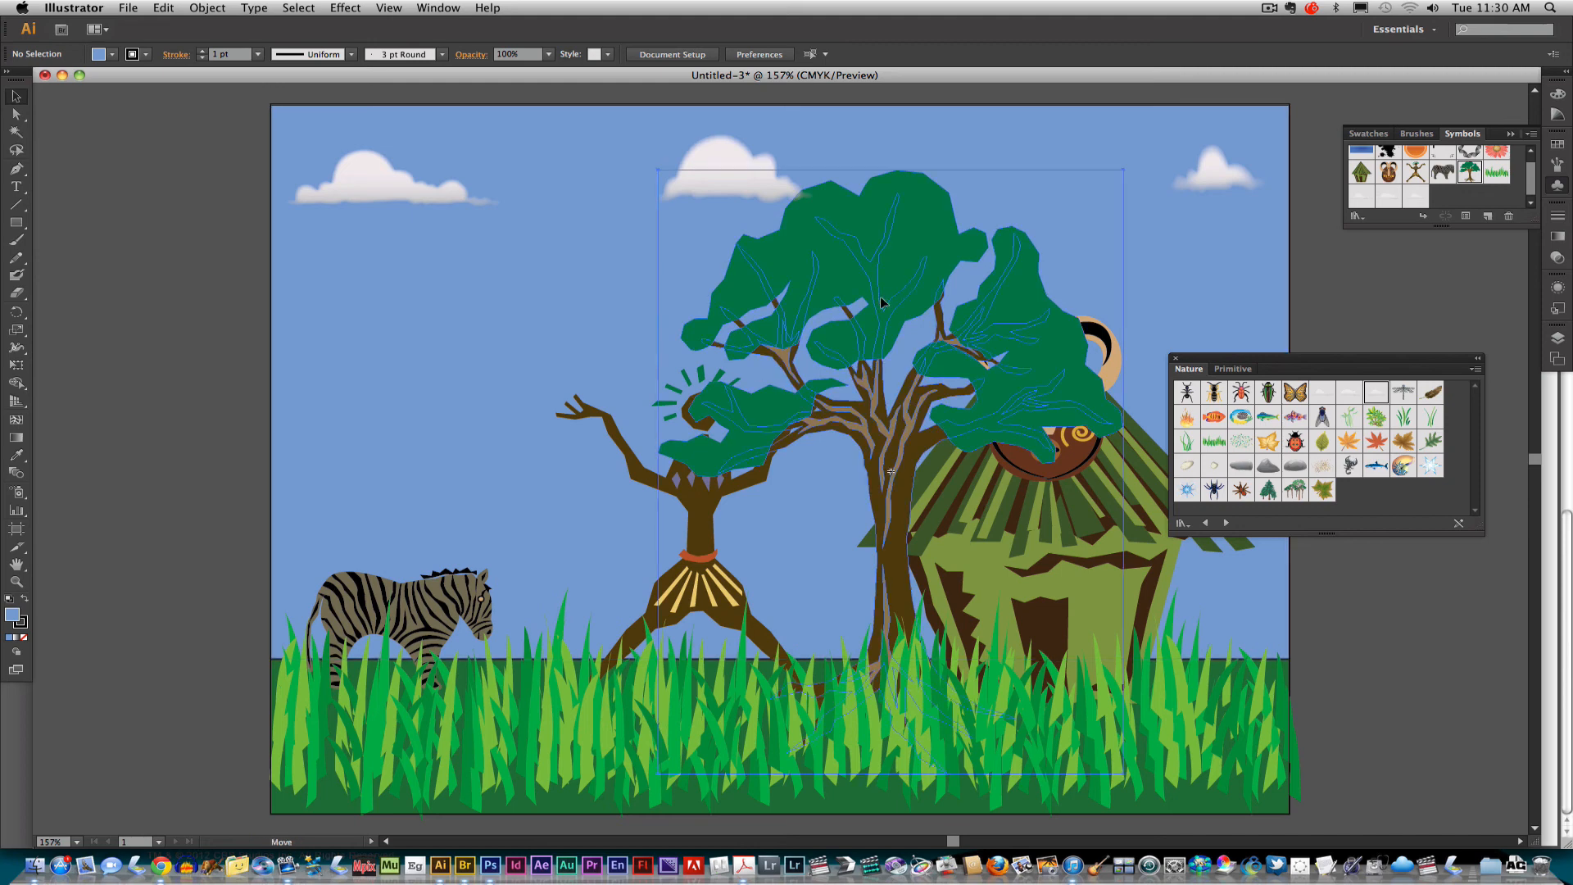
key(a)
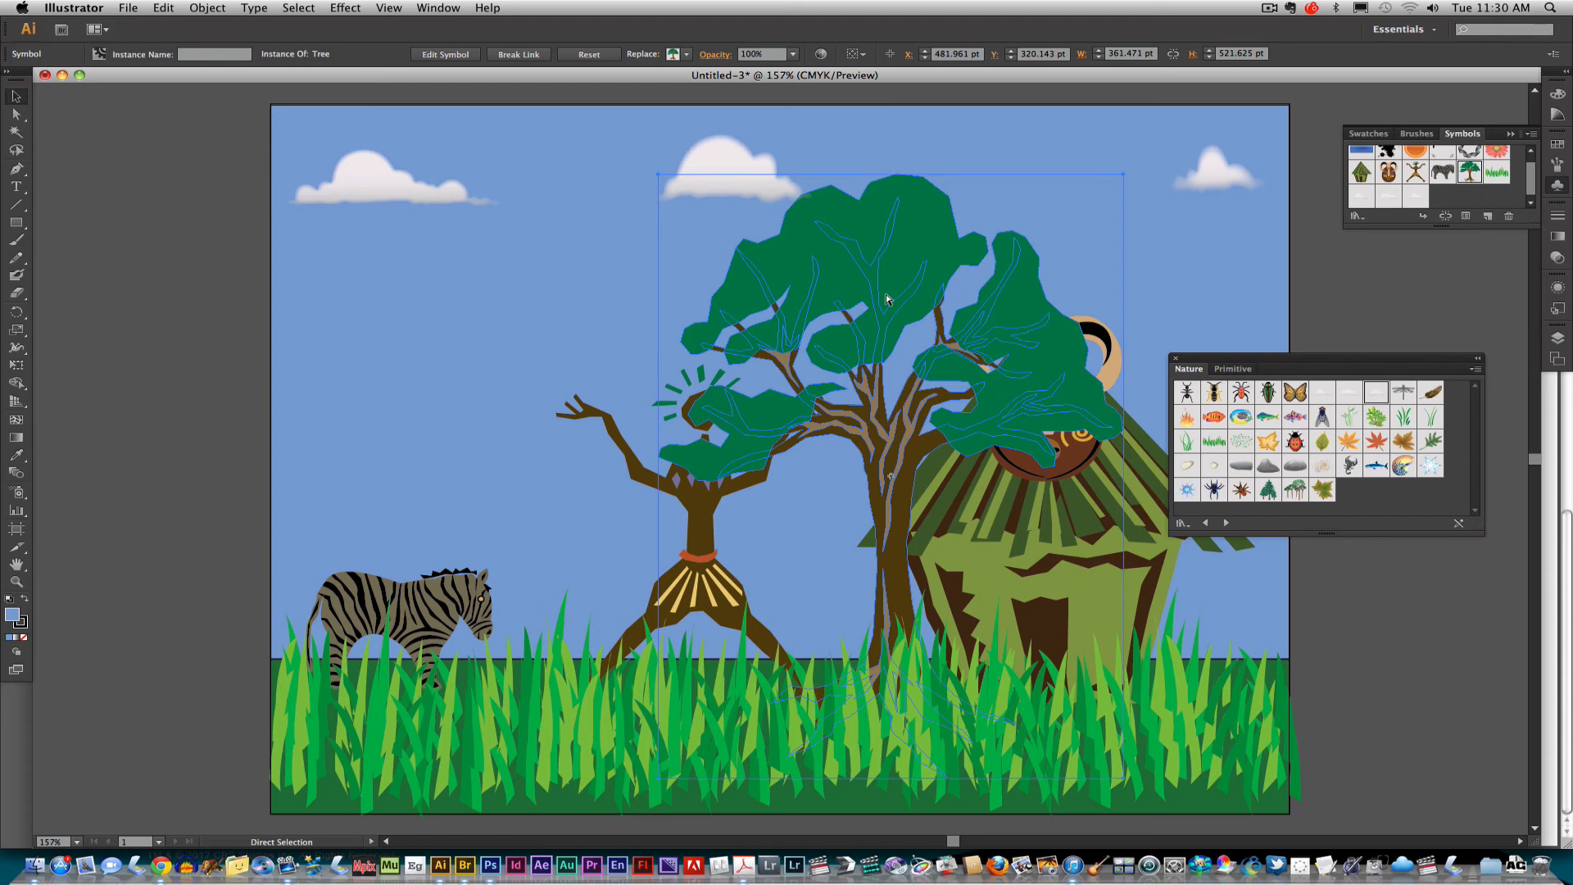
key(super+bracketleft)
key(super+bracketleft)
key(super+bracketleft)
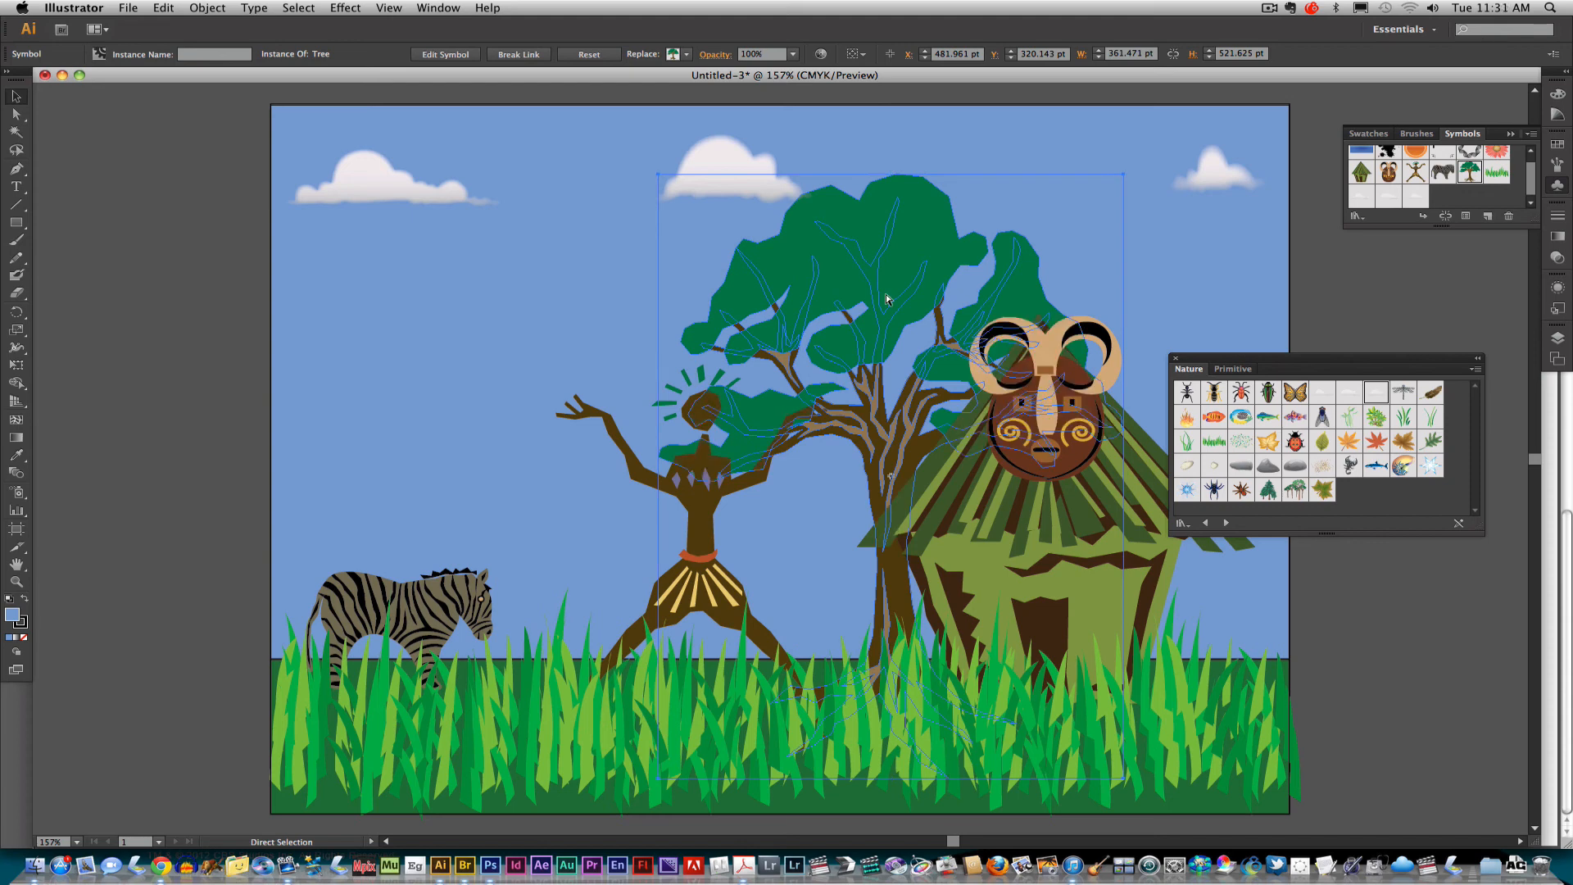
key(v)
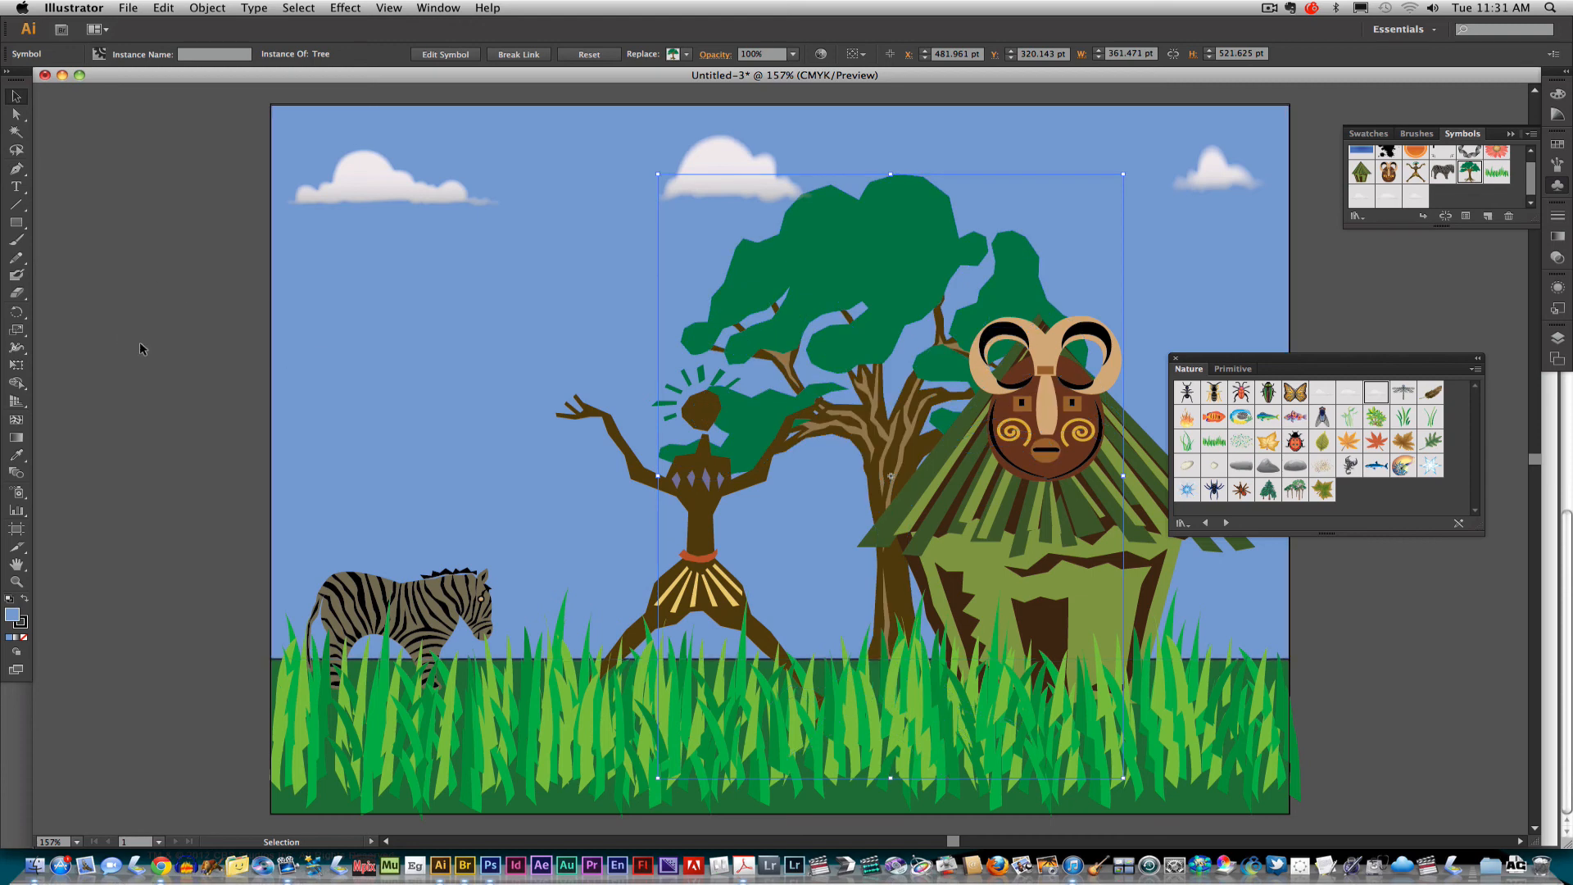
click(131, 373)
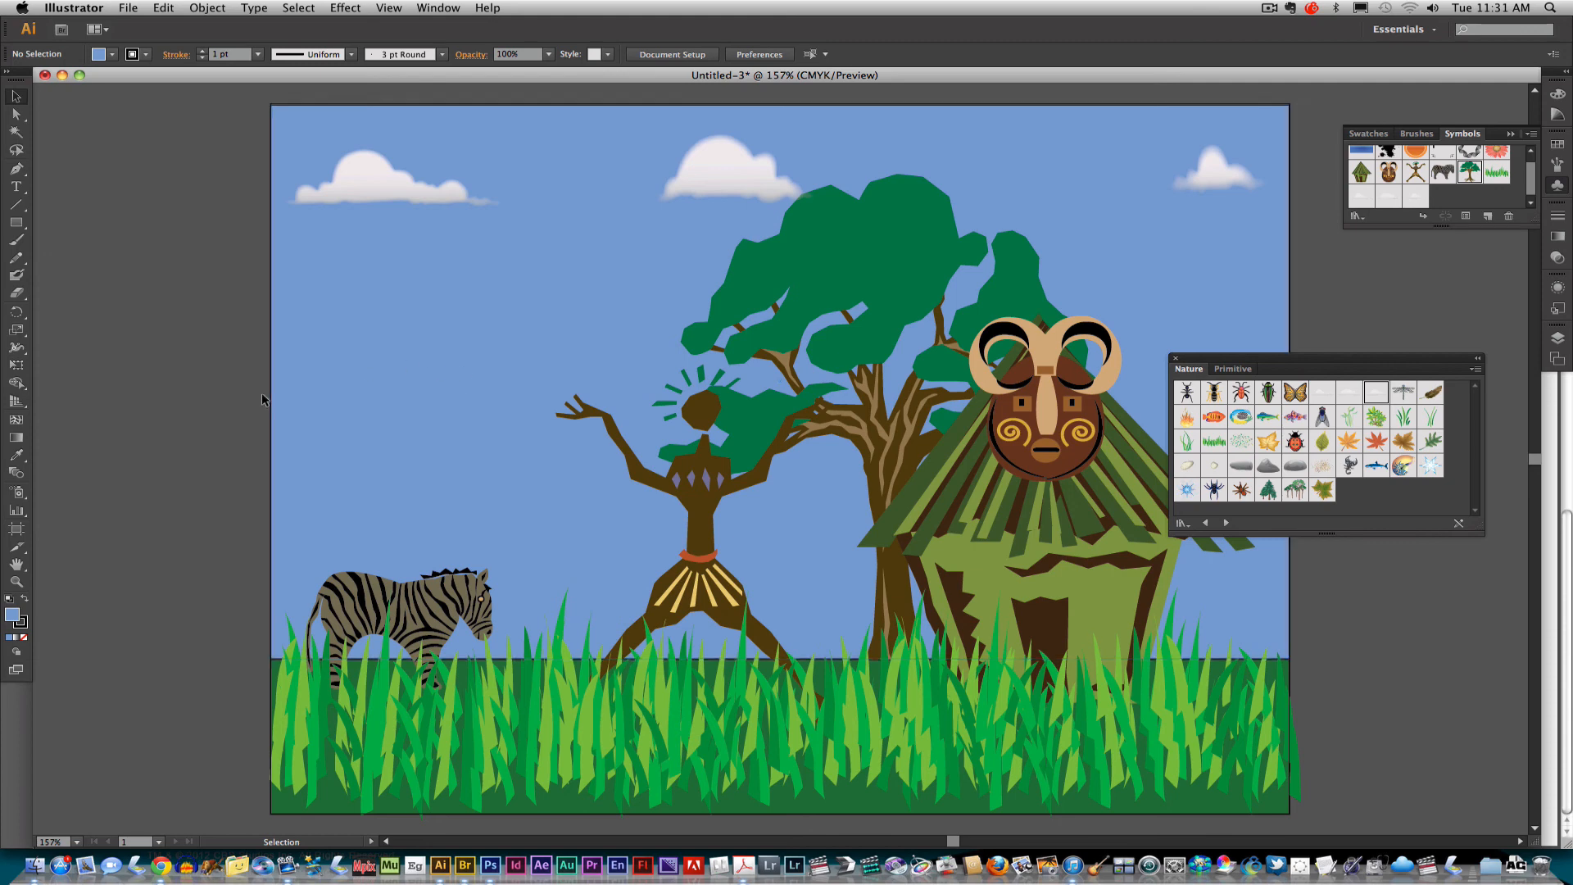
Move the stick figure left toward the zebra and shift the tree left into the gap between the figure and the hut.
drag(713, 482, 617, 492)
drag(908, 288, 848, 305)
click(183, 357)
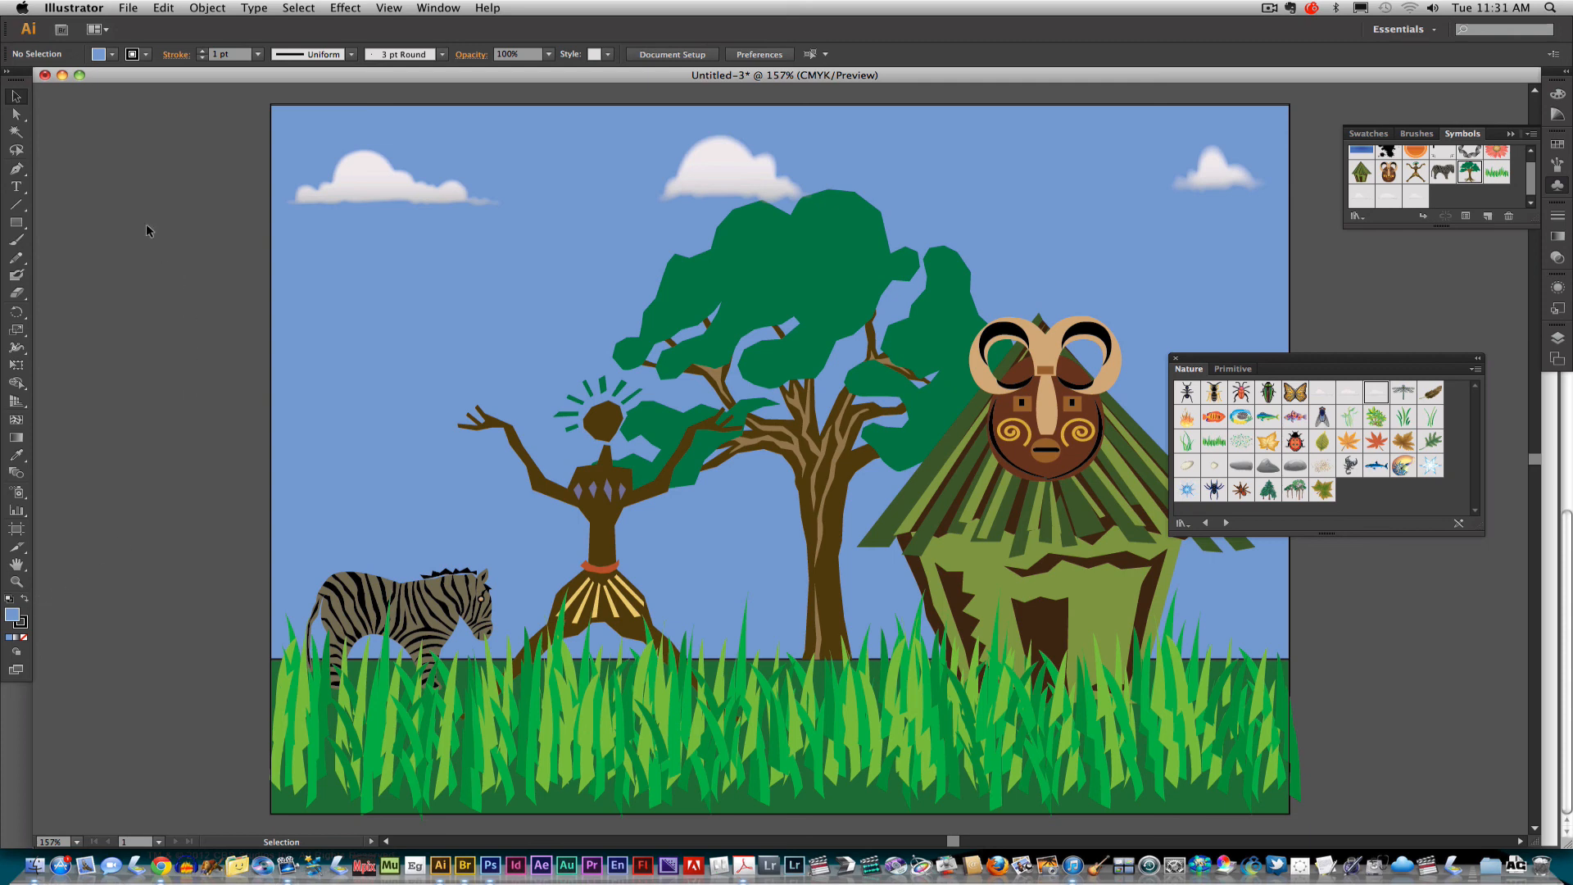
Save the artwork as a new Adobe Illustrator (ai) file in the Illustrator folder, with a name beginning "symbo".
click(130, 8)
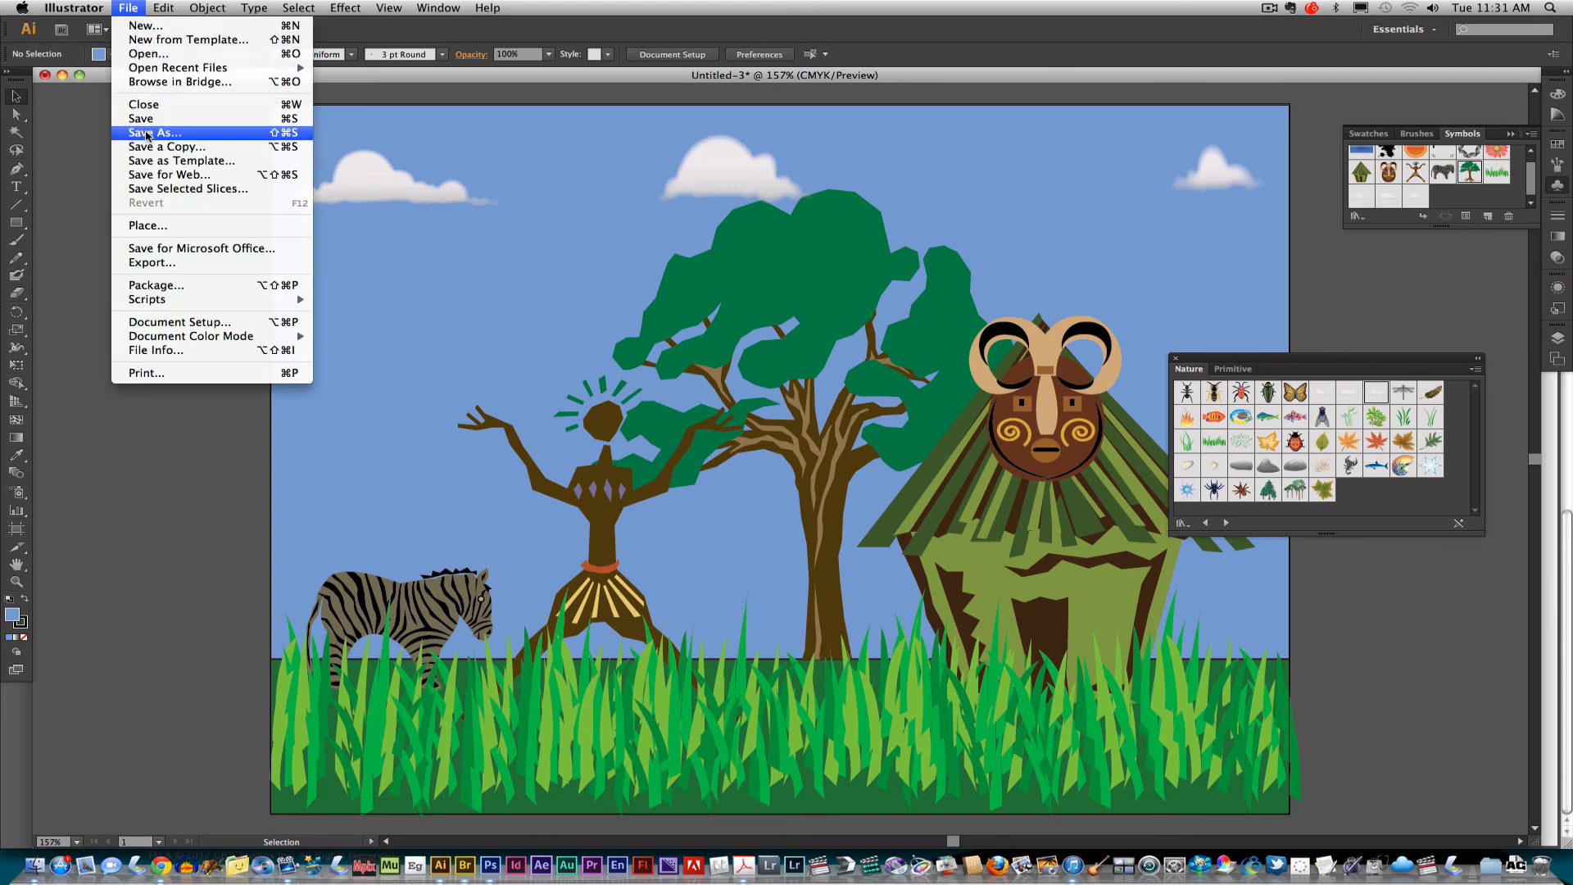
click(146, 136)
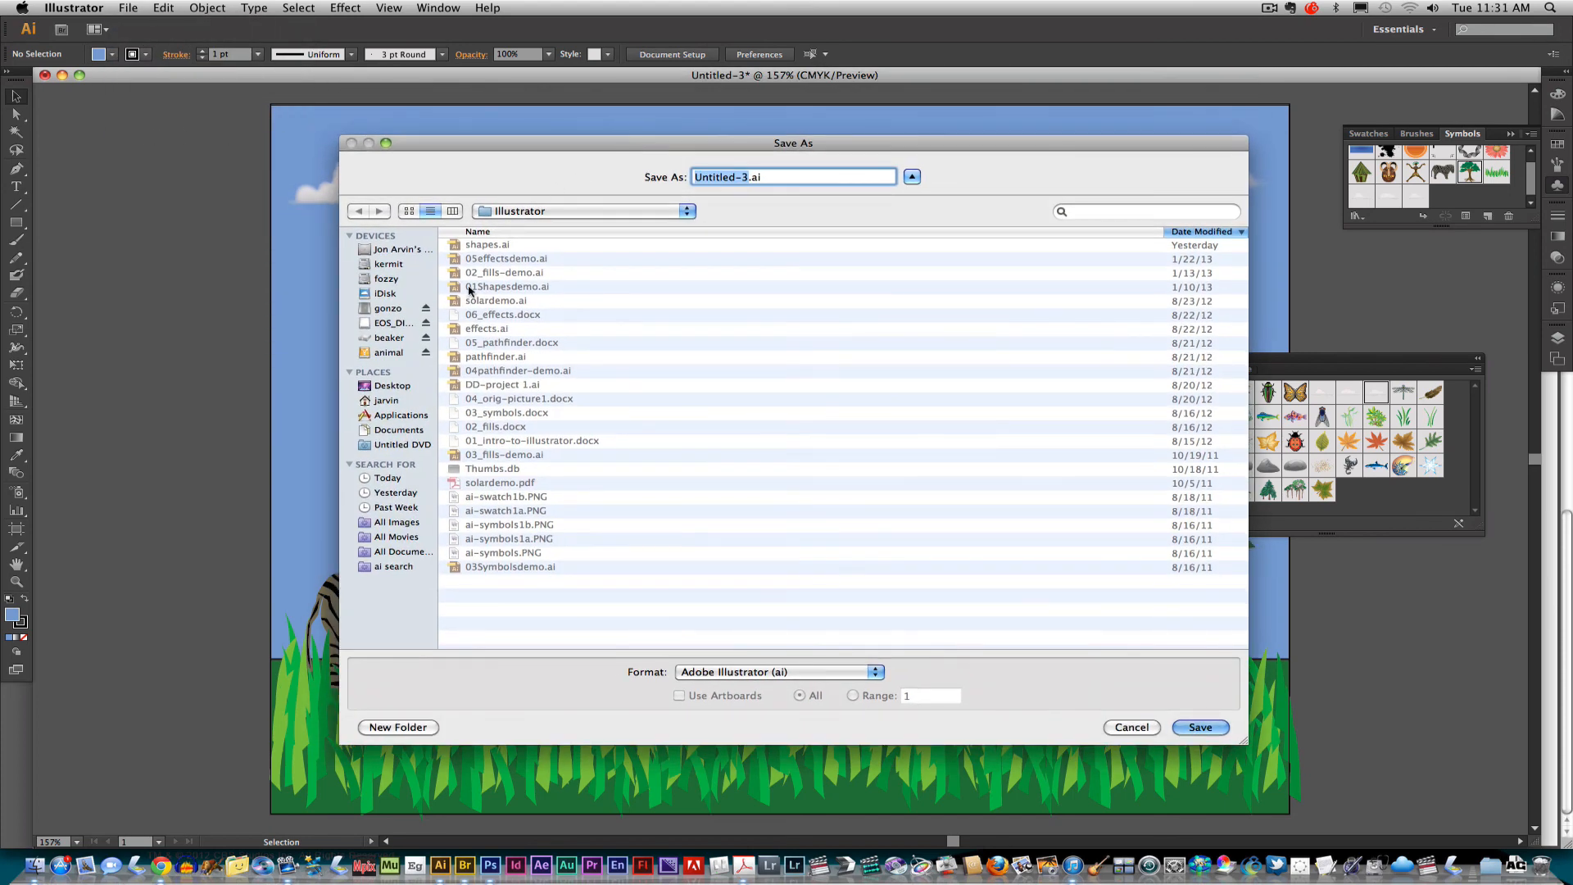
drag(436, 293, 505, 294)
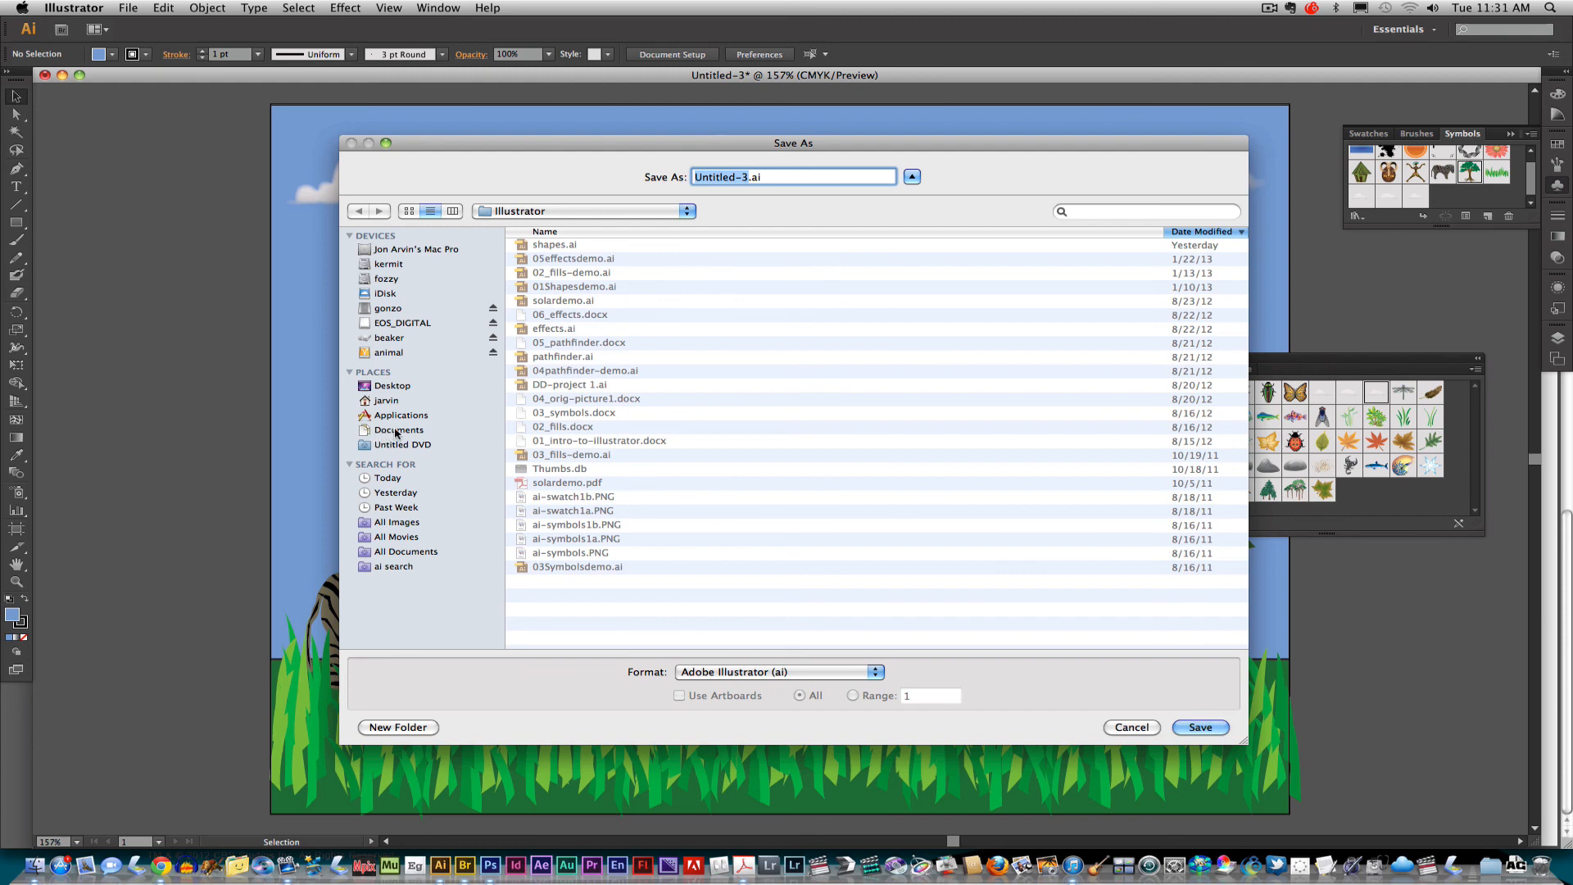
text(symbo)
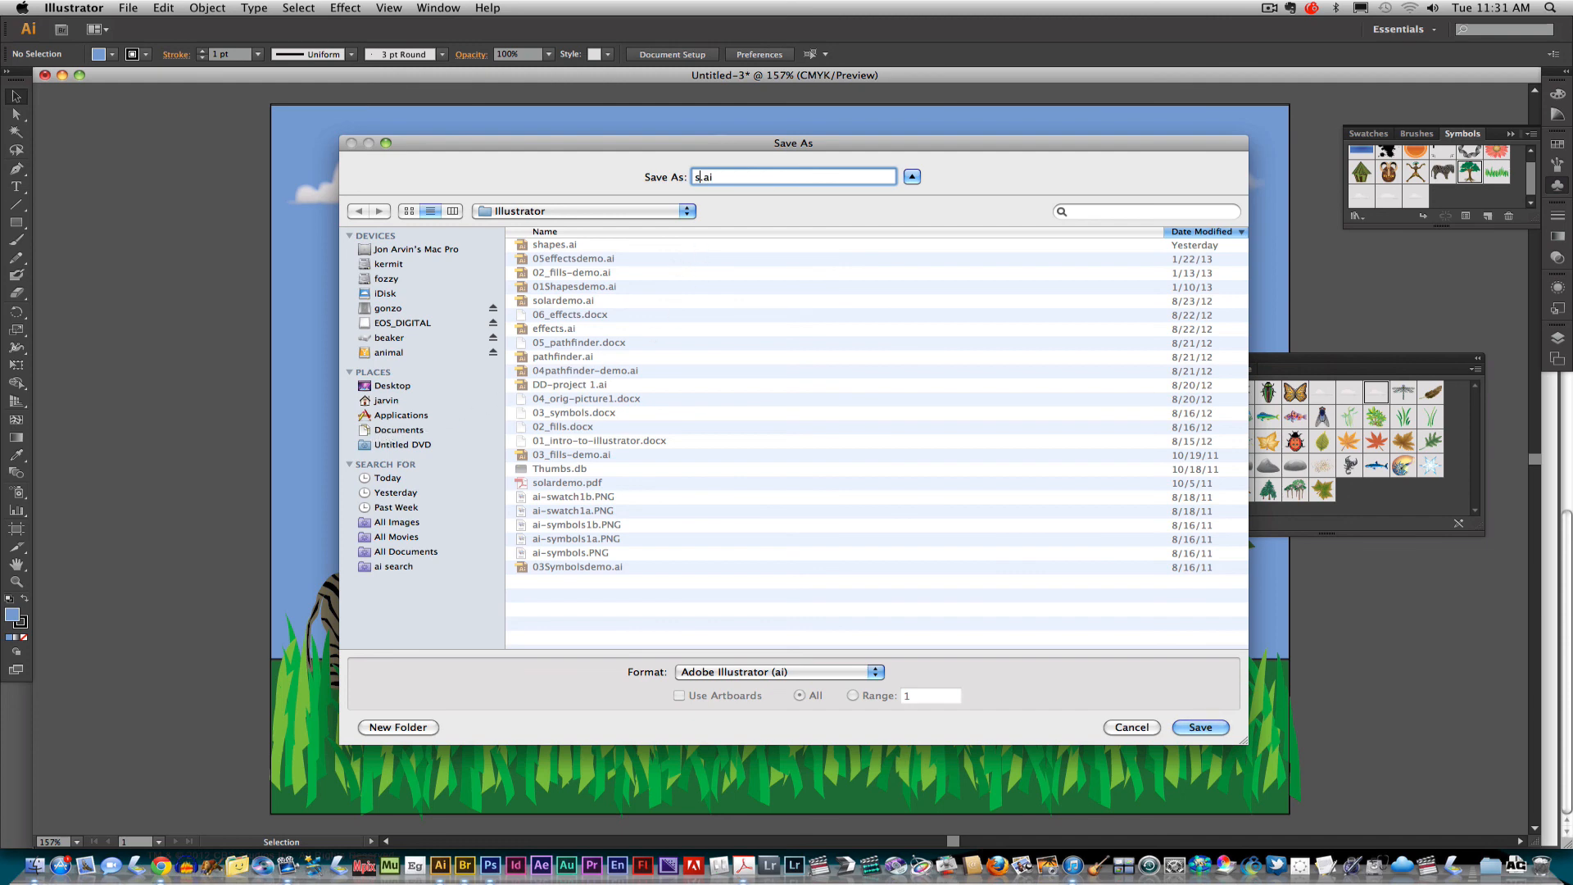